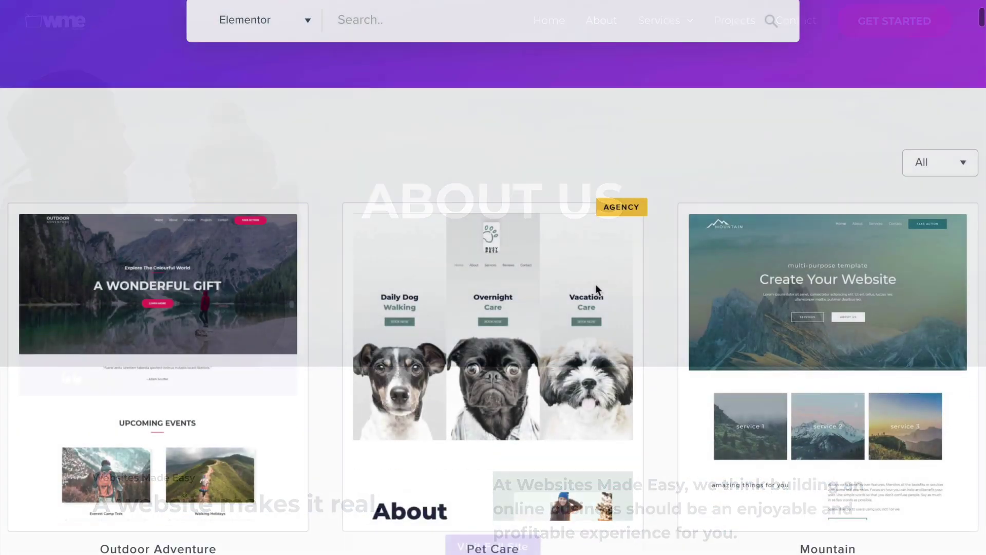
Scroll through the example template sites and the Notable WordPress Users showcase
scroll(596, 284, down, 5)
scroll(596, 285, down, 8)
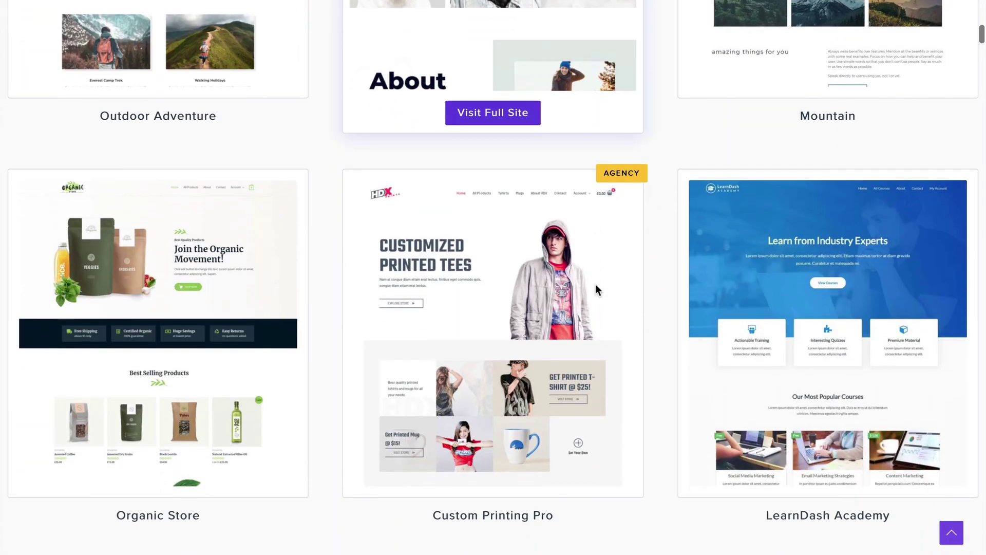
scroll(595, 285, down, 10)
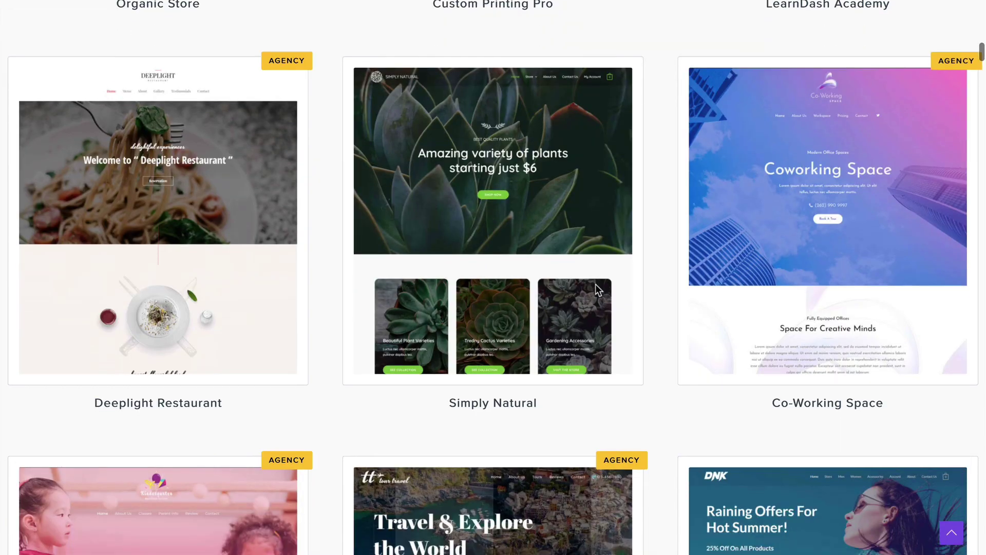
scroll(597, 290, down, 10)
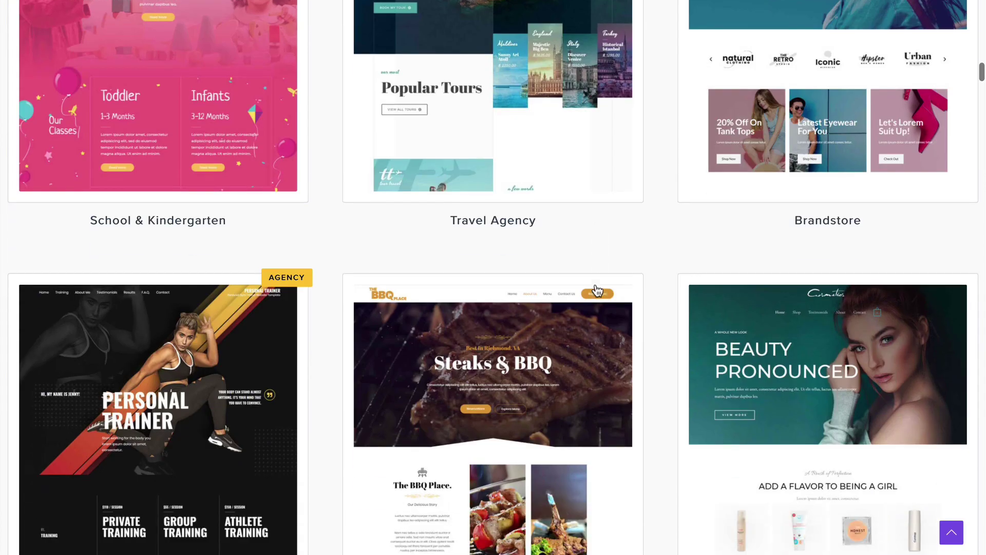
scroll(598, 277, down, 2)
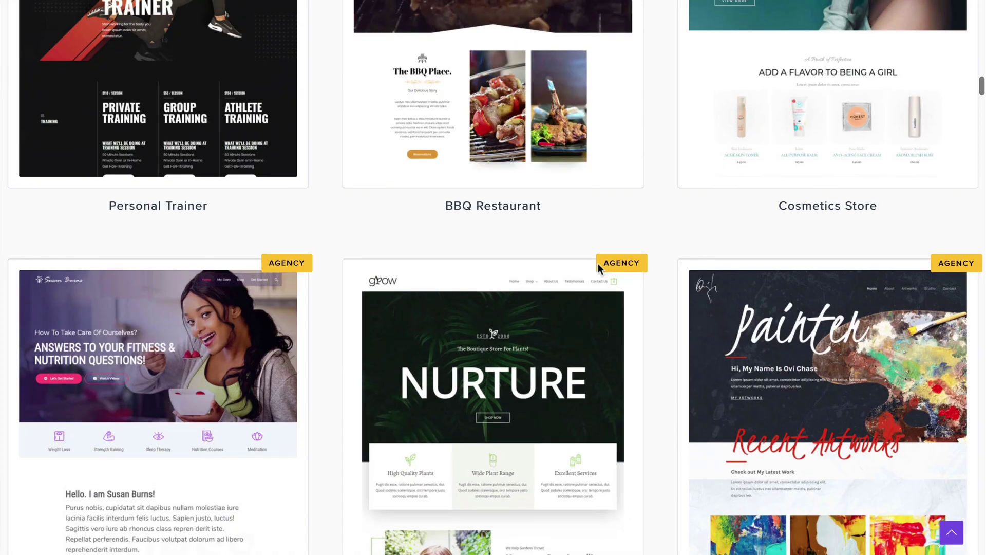
scroll(598, 267, down, 5)
scroll(597, 266, down, 5)
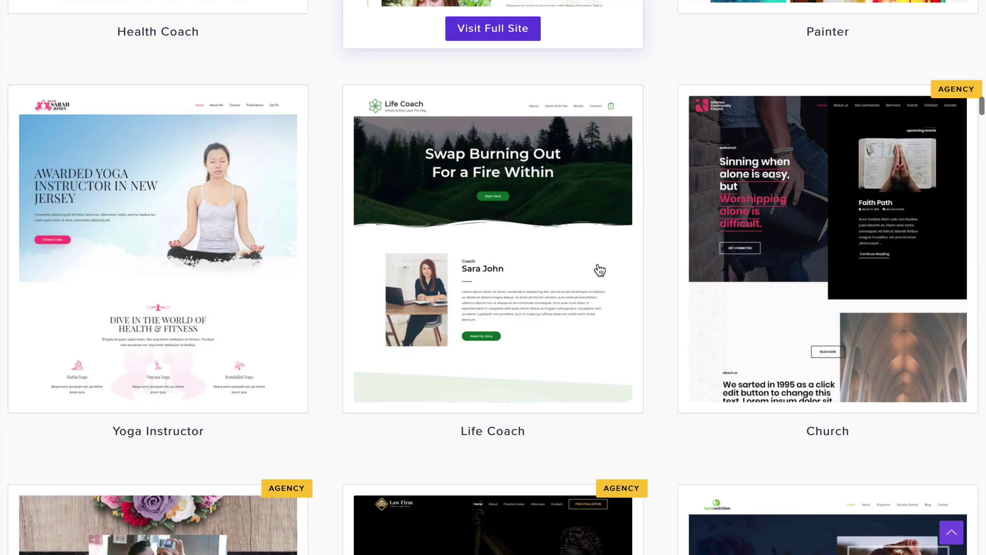
scroll(597, 267, down, 5)
scroll(599, 269, down, 5)
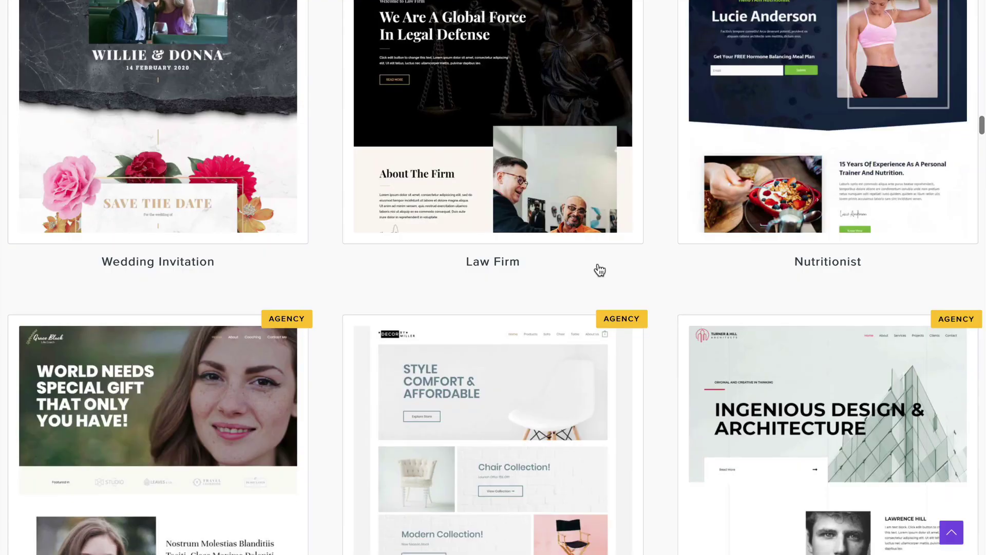
scroll(600, 269, up, 6)
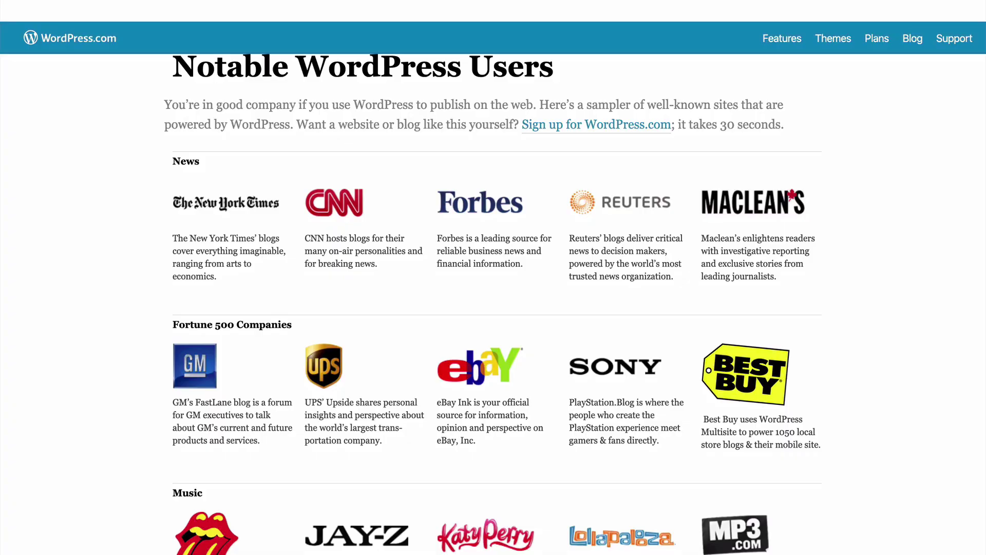
scroll(493, 303, down, 3)
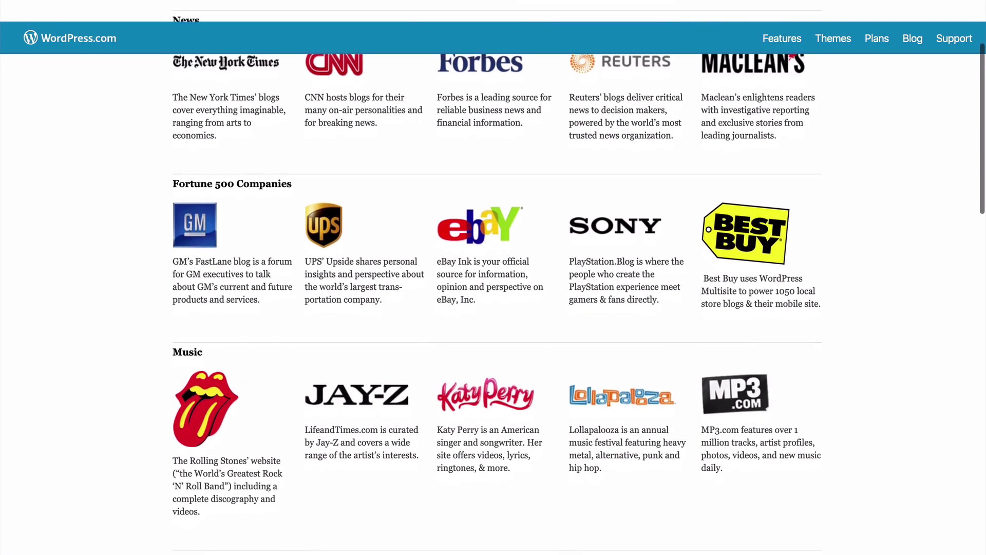
scroll(493, 303, down, 4)
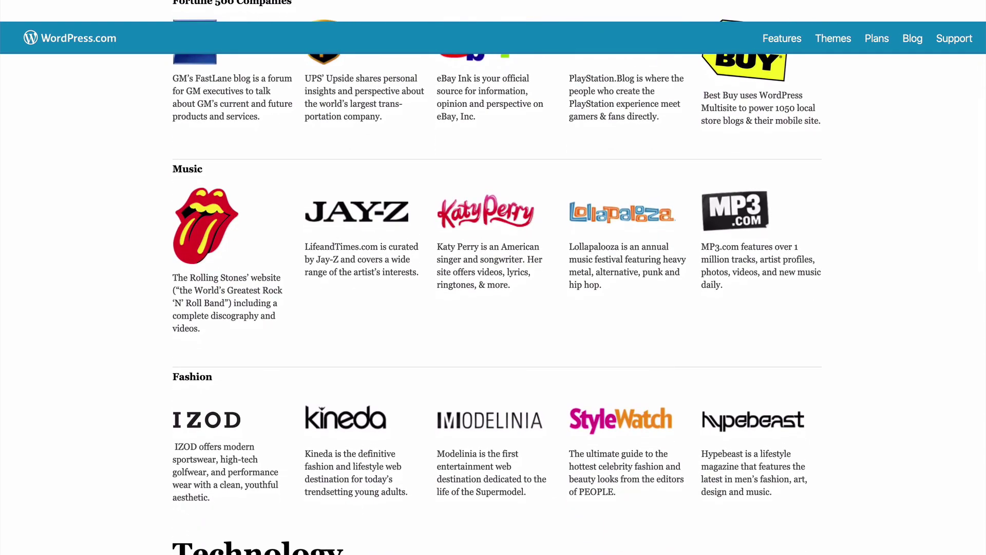
scroll(493, 303, down, 3)
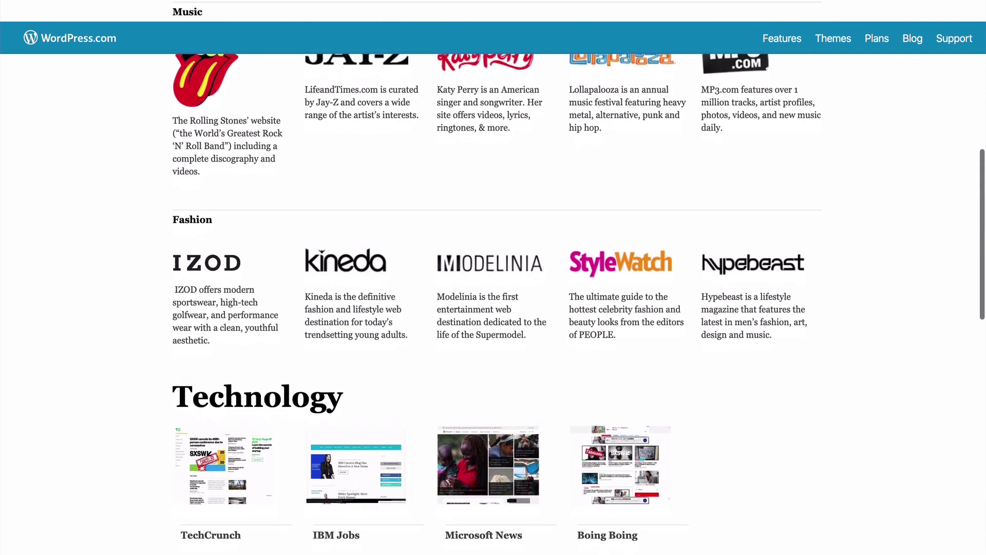
scroll(493, 303, down, 3)
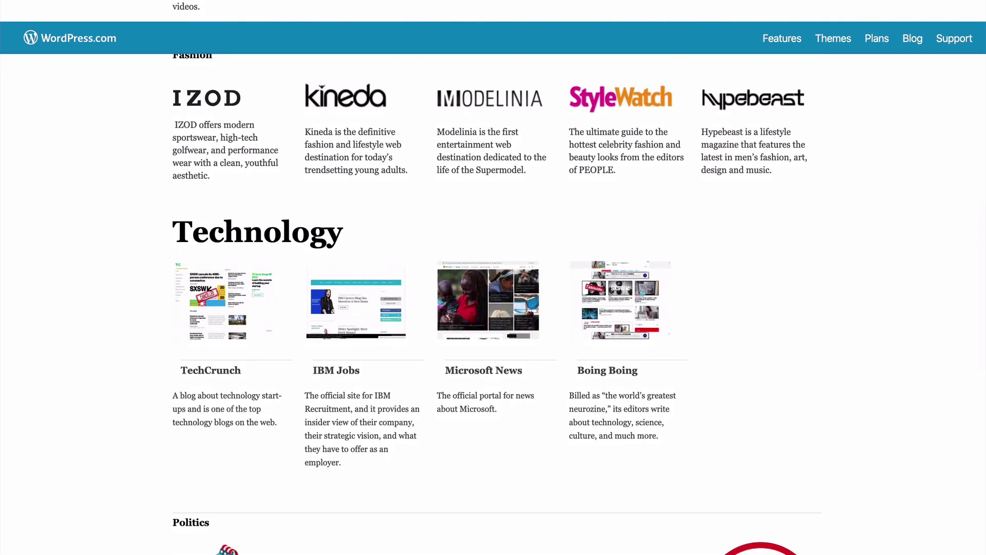
scroll(492, 303, down, 5)
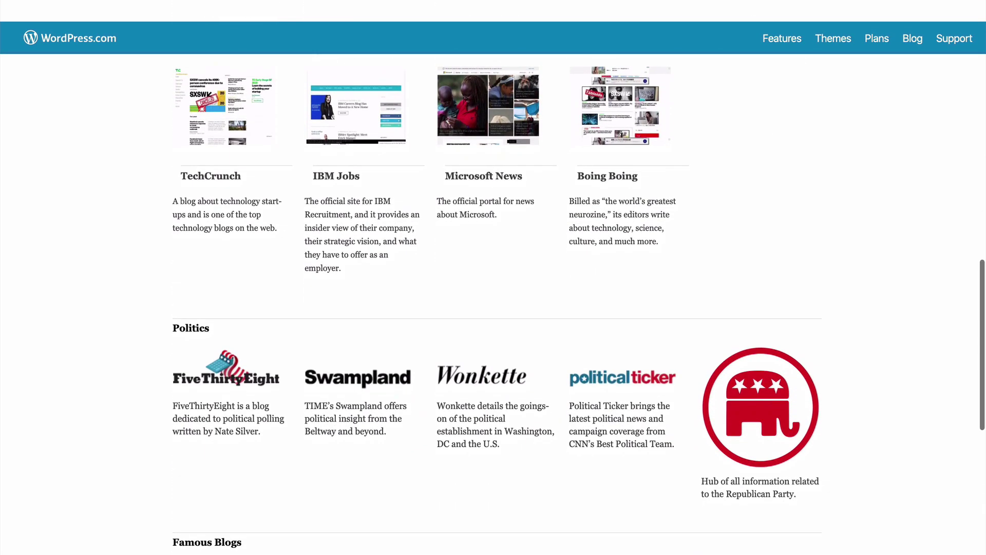
scroll(493, 303, down, 5)
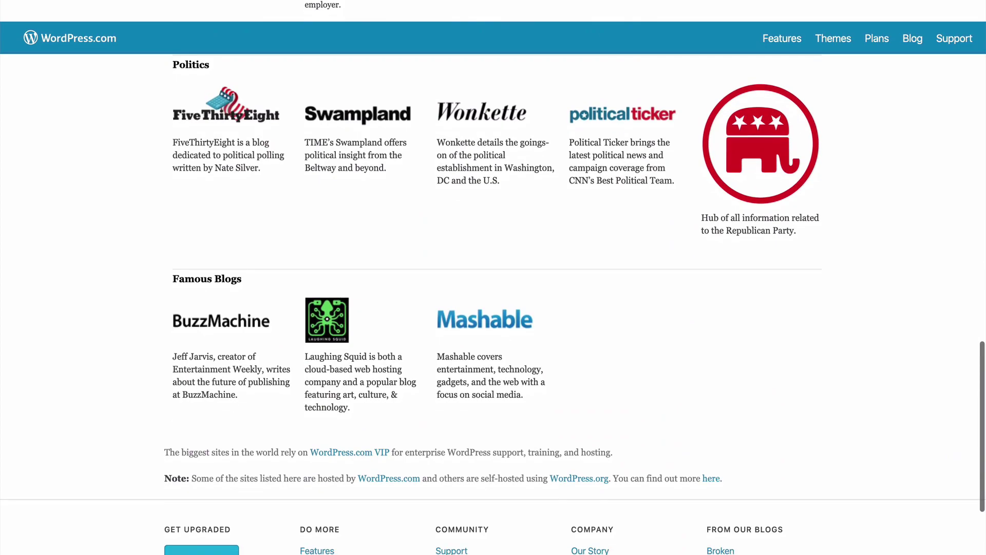
scroll(493, 303, down, 1)
scroll(493, 303, up, 12)
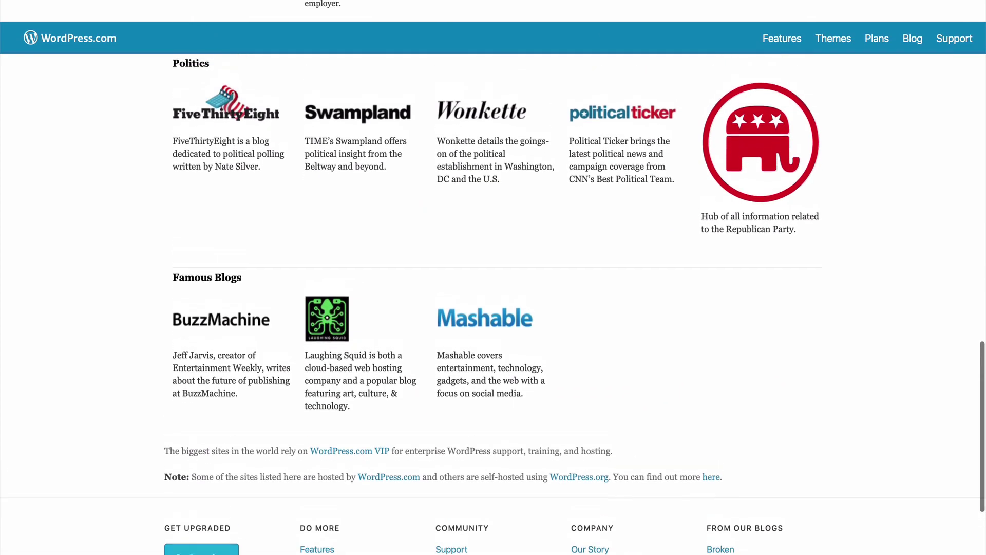
scroll(493, 303, up, 10)
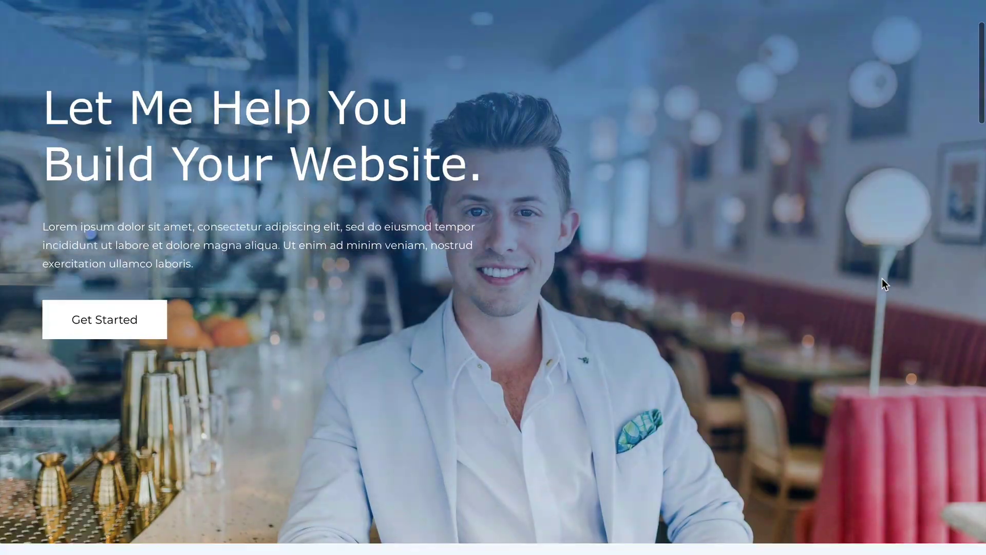
Scroll a sample personal site, then enter 'ourawesomesite' as a domain name
scroll(882, 279, down, 3)
scroll(882, 281, down, 12)
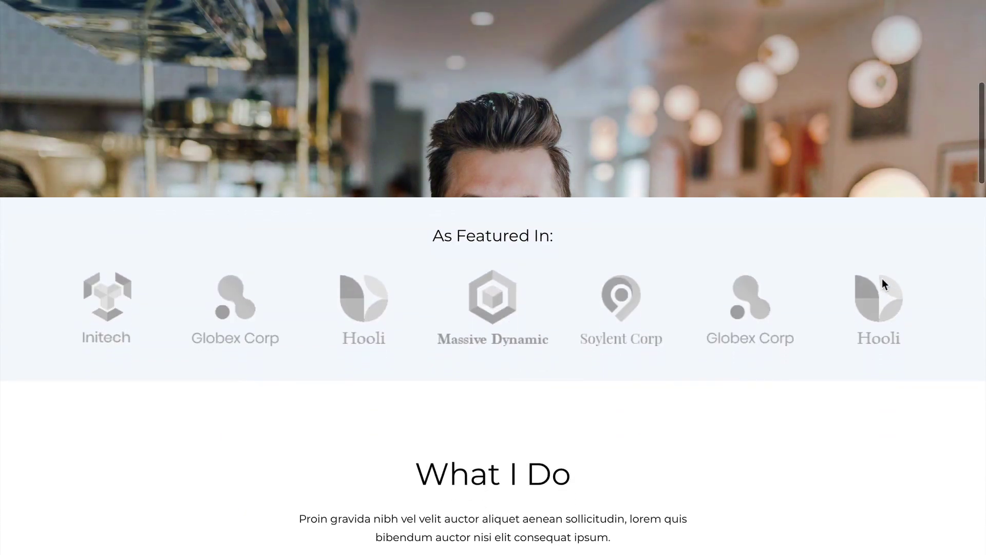
scroll(882, 282, down, 20)
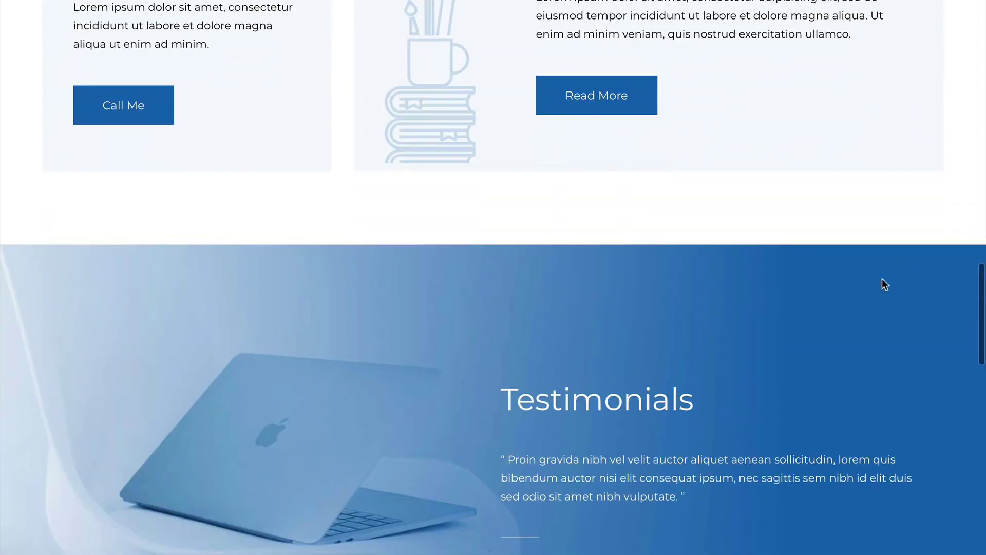
scroll(882, 280, down, 13)
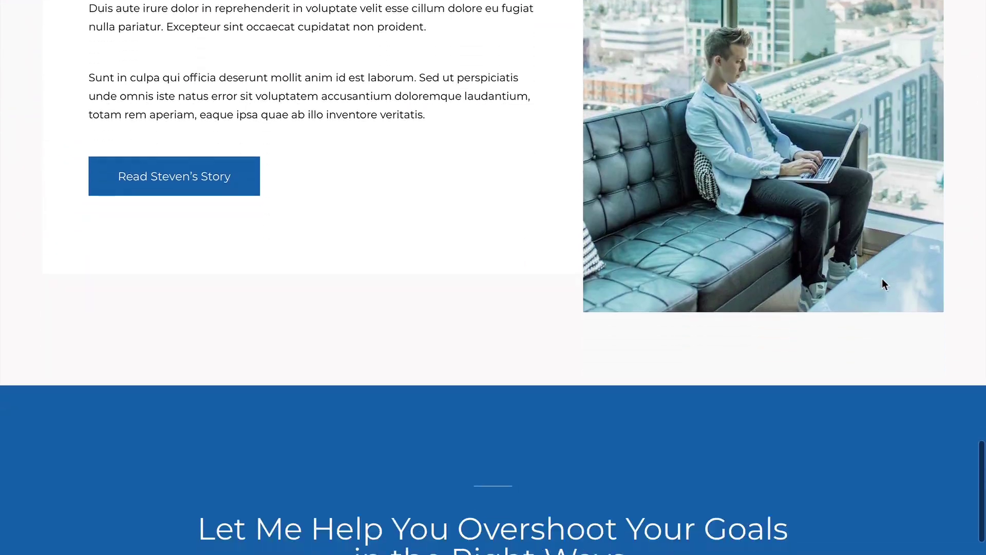
scroll(882, 280, up, 20)
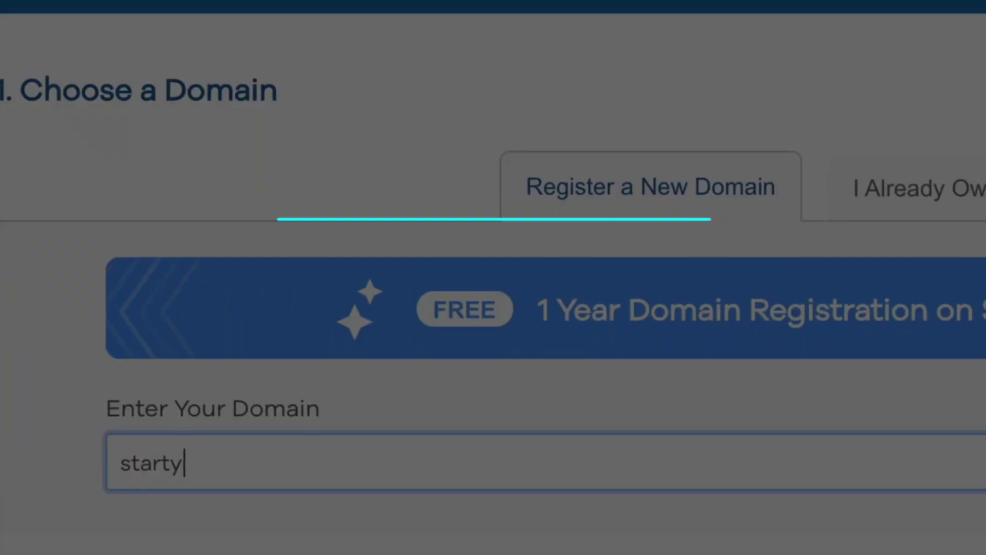
text(ourawe)
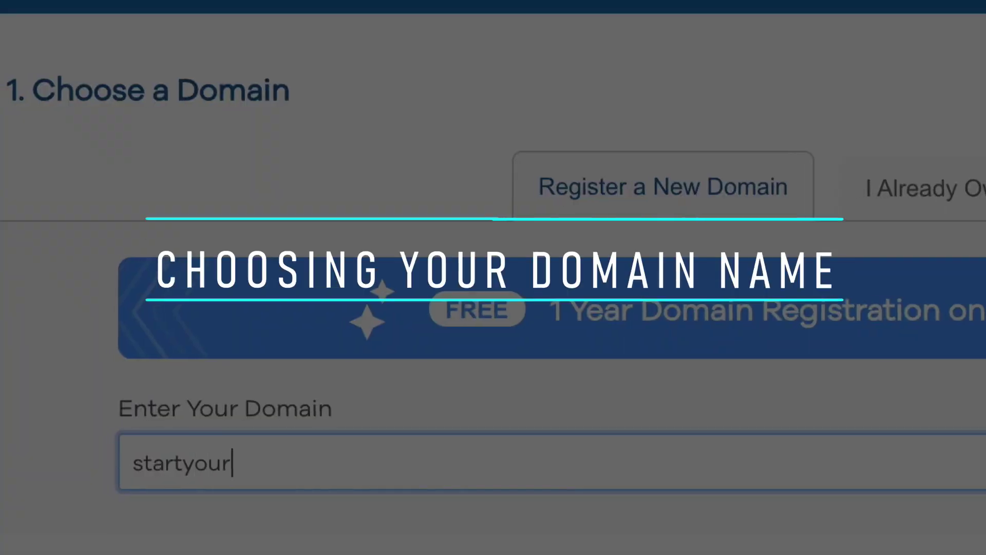
text(somesite)
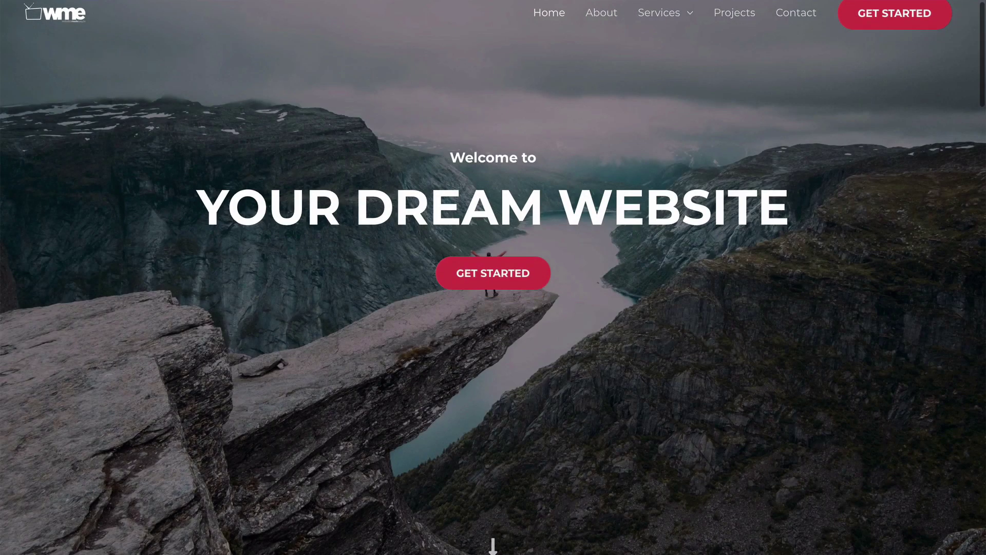
Scroll down the demo site's homepage to view its content
scroll(493, 277, down, 1)
scroll(493, 277, down, 8)
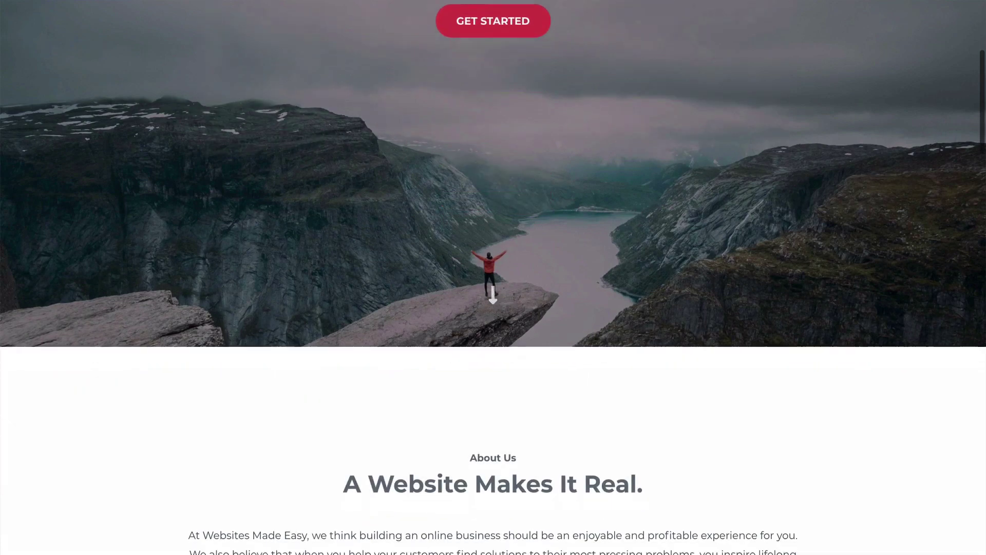
scroll(493, 277, down, 3)
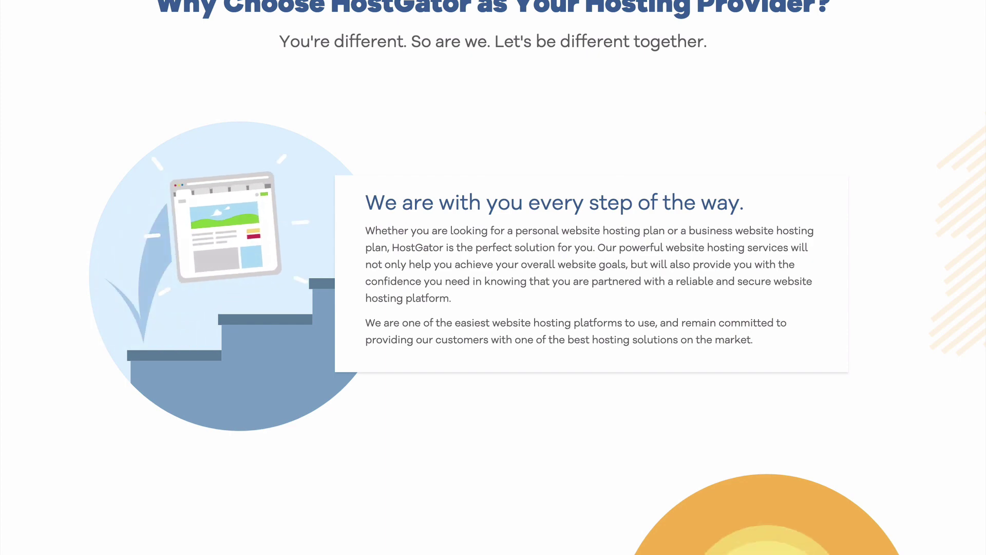
Start HostGator sign-up to reach the order form with the Hatchling plan
scroll(493, 278, down, 8)
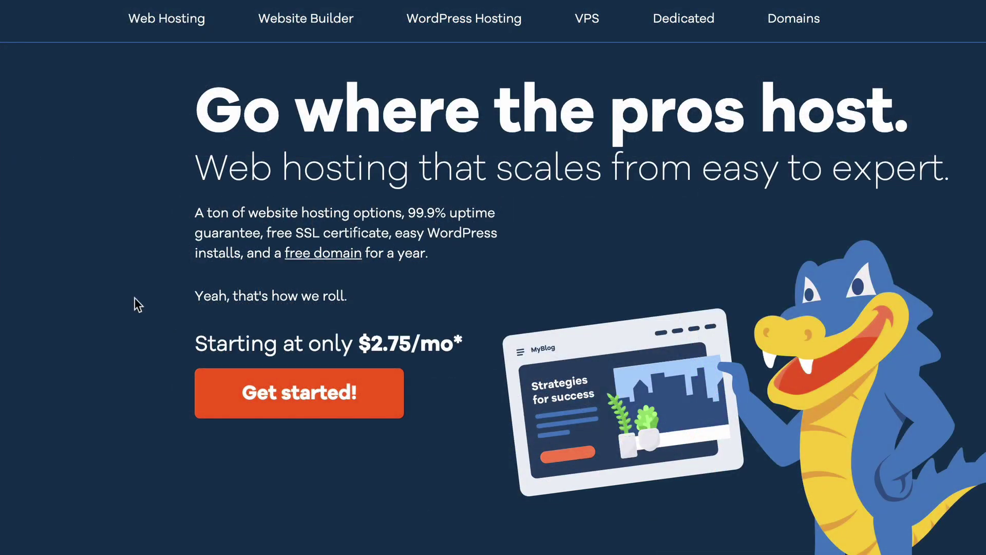
click(280, 394)
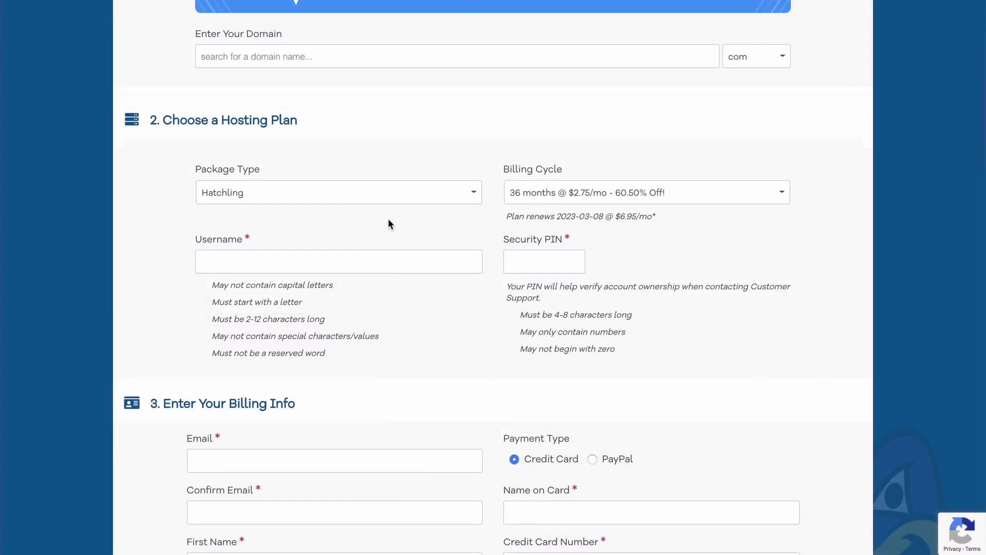
Choose a 12-month billing cycle and remove the SiteLock and Site Backup add-ons
click(557, 200)
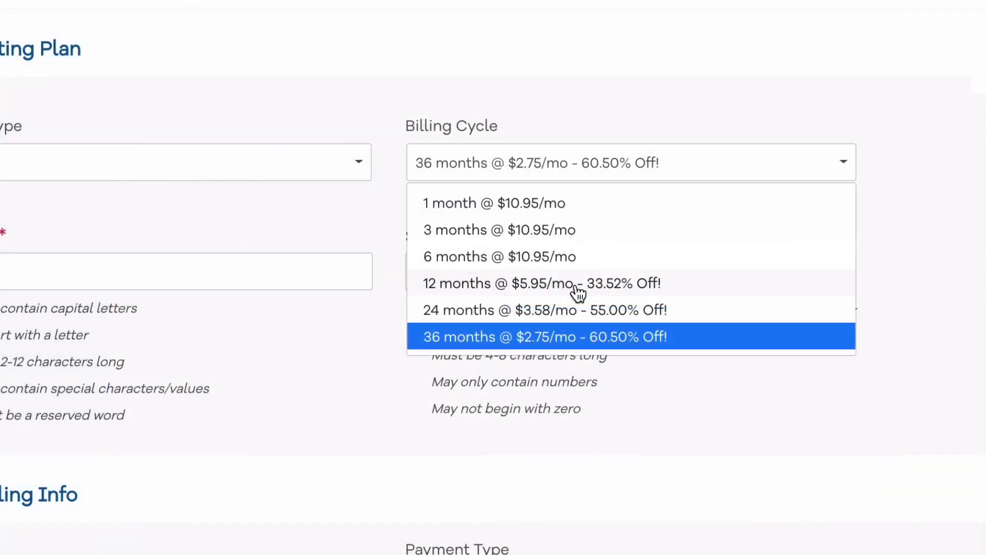
click(612, 270)
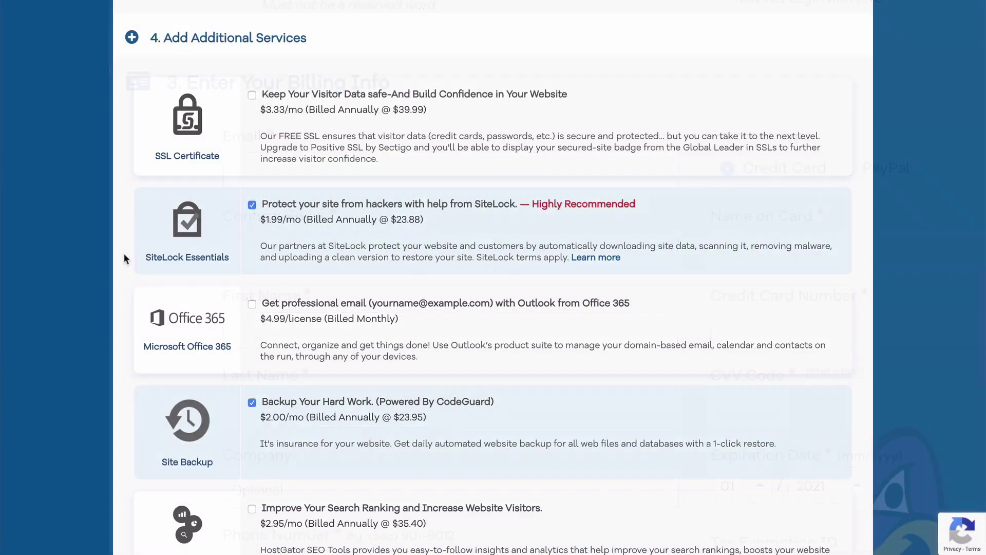
click(252, 205)
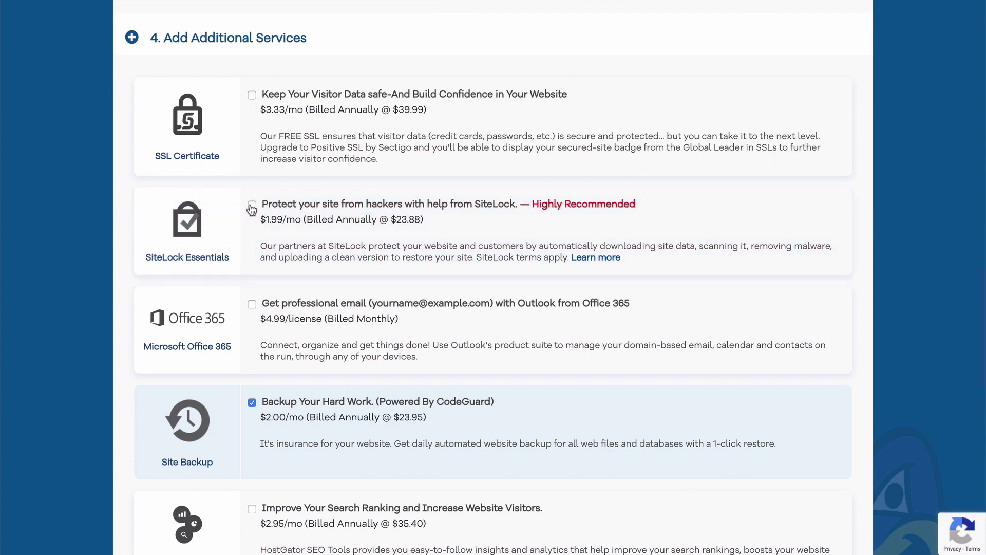
scroll(252, 208, down, 3)
click(252, 256)
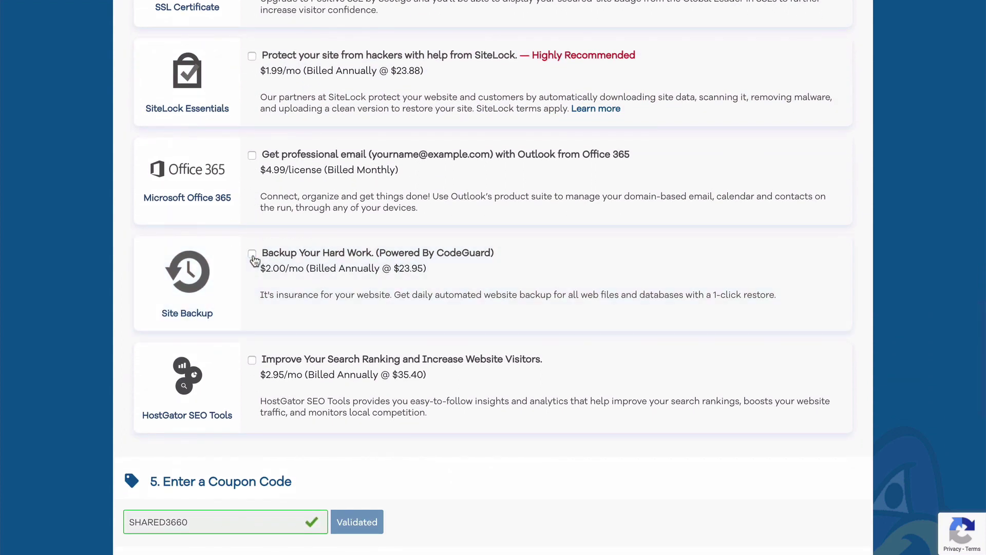
scroll(254, 260, down, 3)
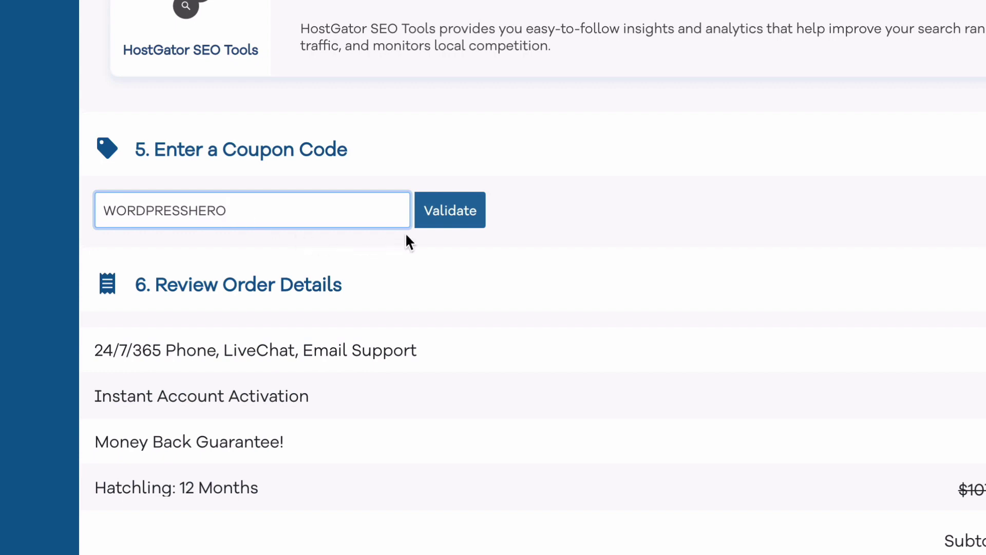
Apply the coupon, pick the discounted 12-month cycle at $45.79, and accept the terms
click(452, 219)
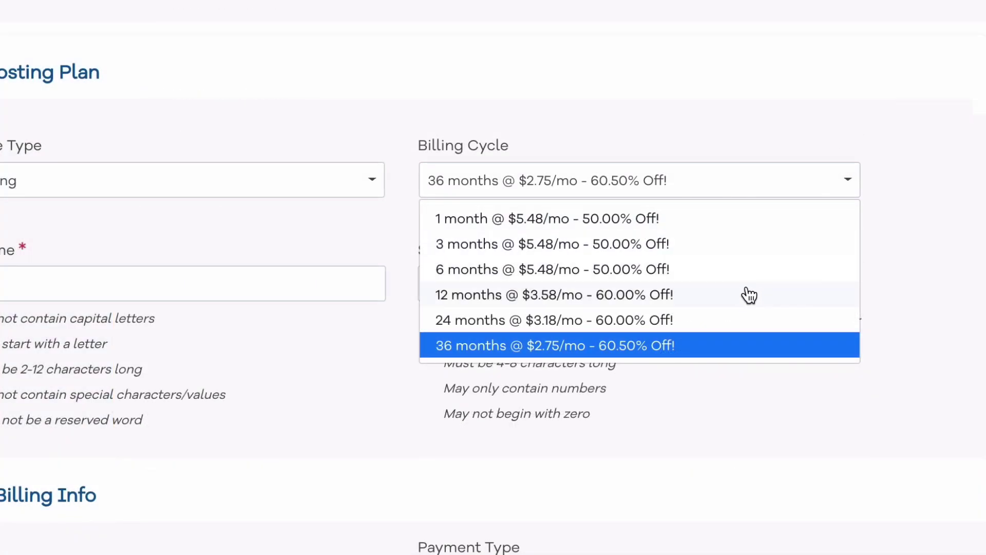
click(688, 301)
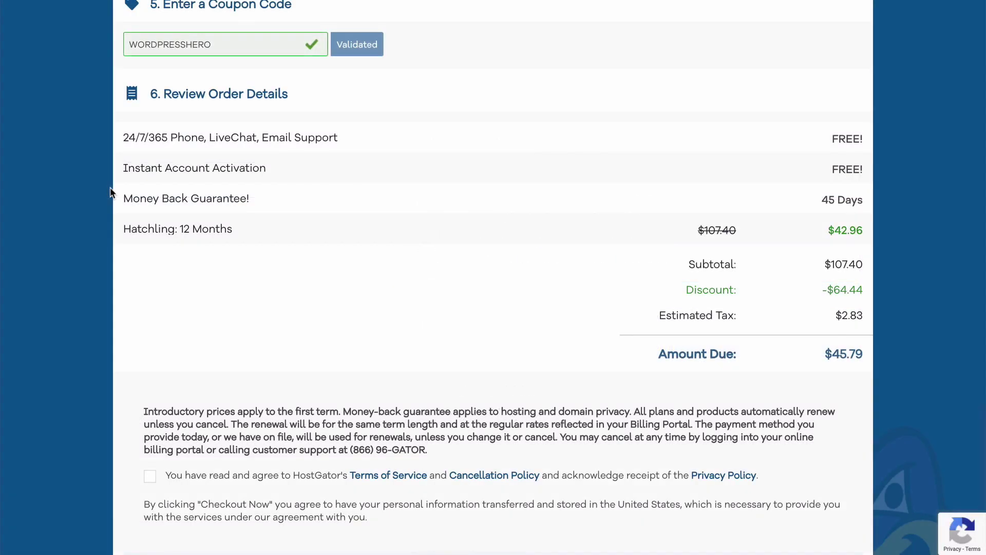
scroll(111, 192, down, 4)
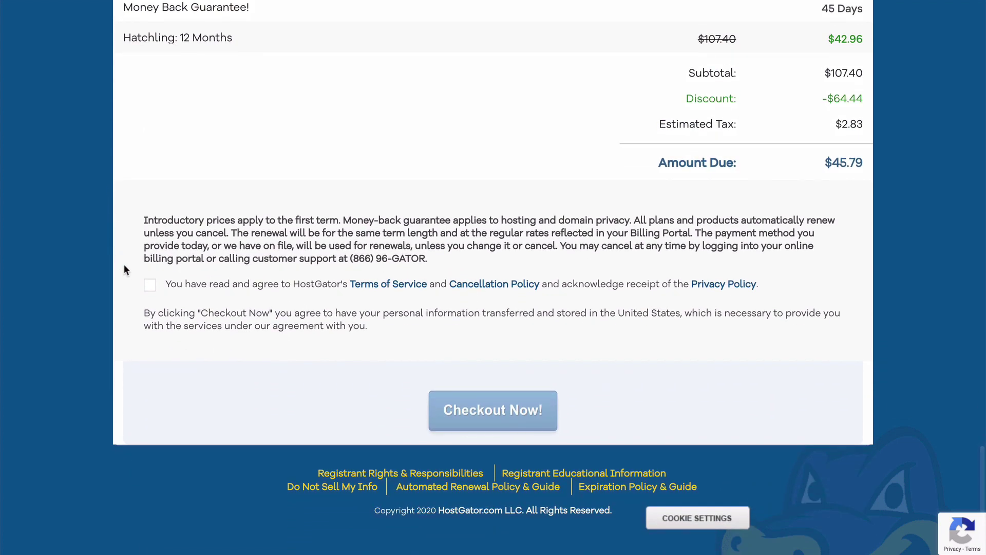
click(150, 286)
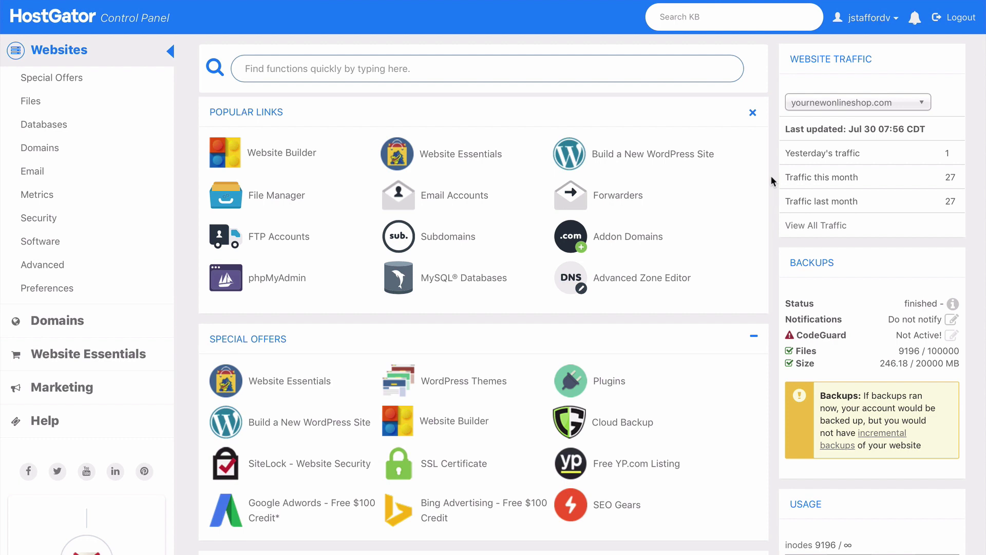
Open PHP Selector from the Control Panel's Software section
scroll(771, 177, down, 3)
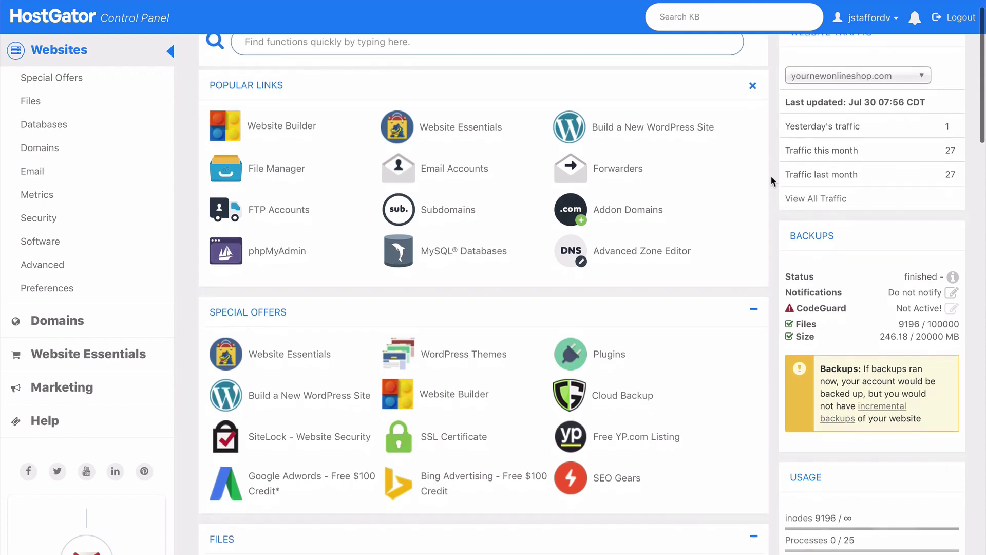
scroll(771, 181, down, 10)
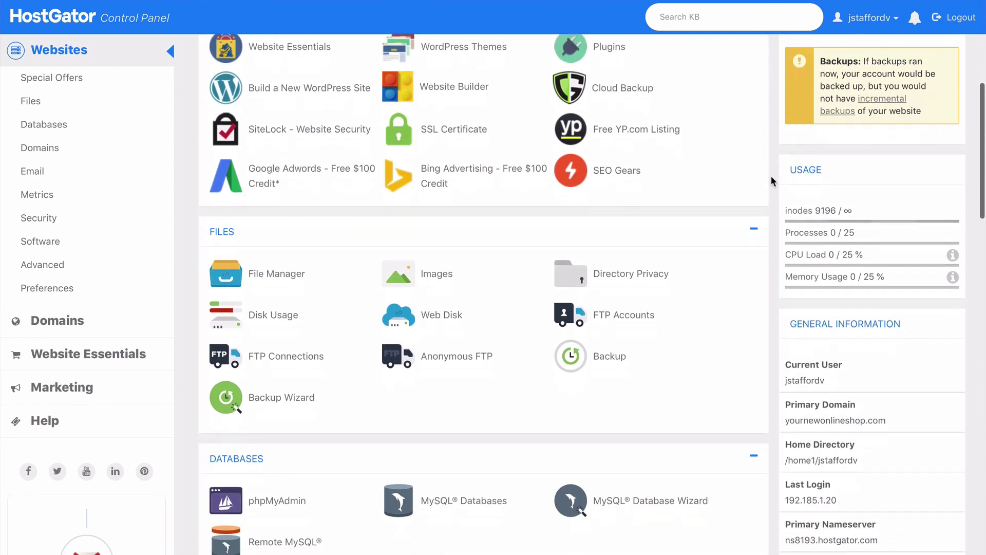
scroll(771, 181, down, 15)
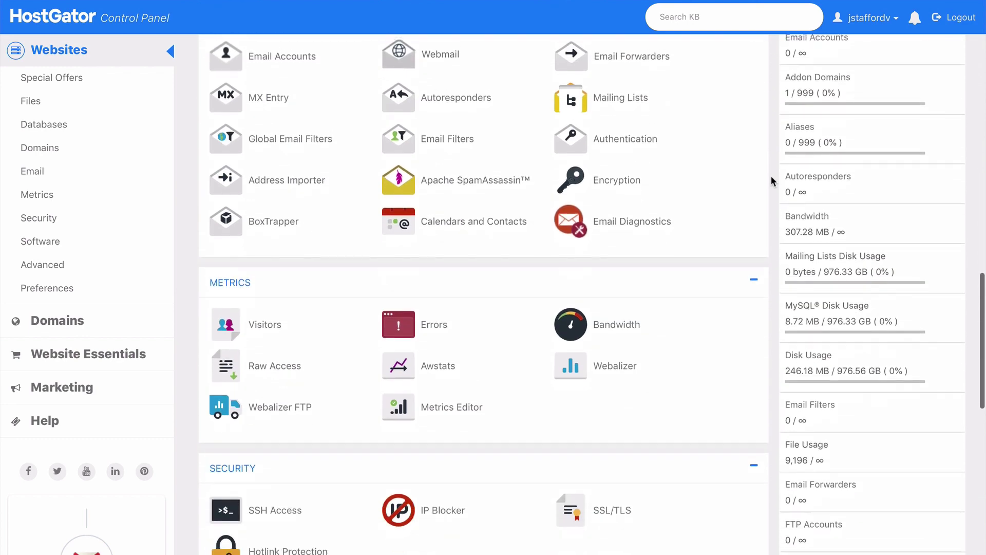
scroll(771, 176, down, 2)
scroll(771, 176, up, 1)
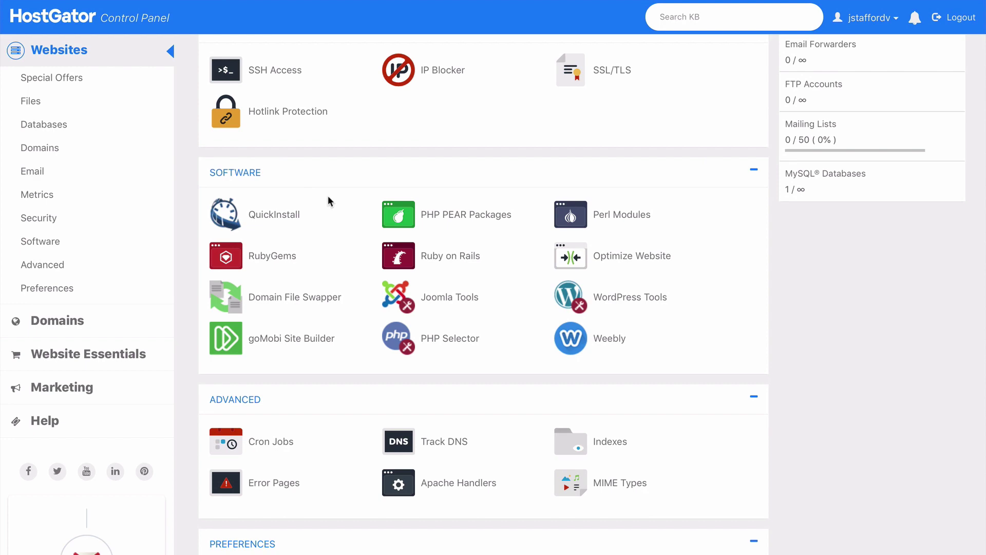
click(442, 339)
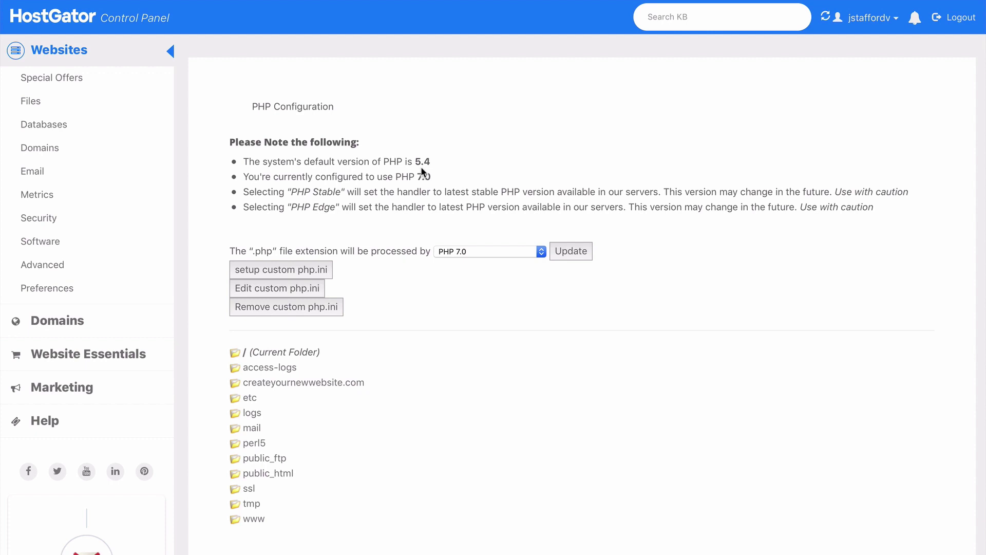
Keep PHP 7.0 selected in the .php handler dropdown
click(473, 252)
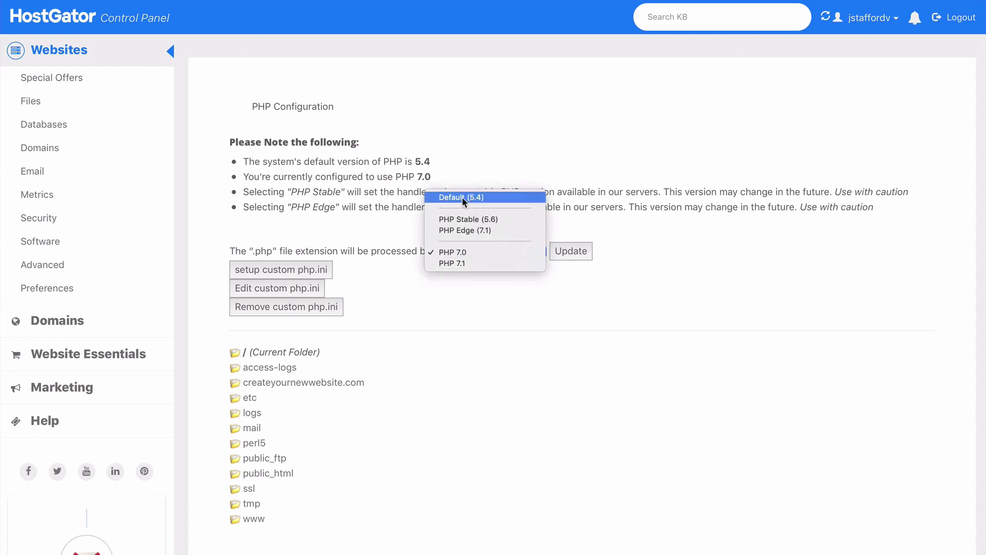
click(455, 252)
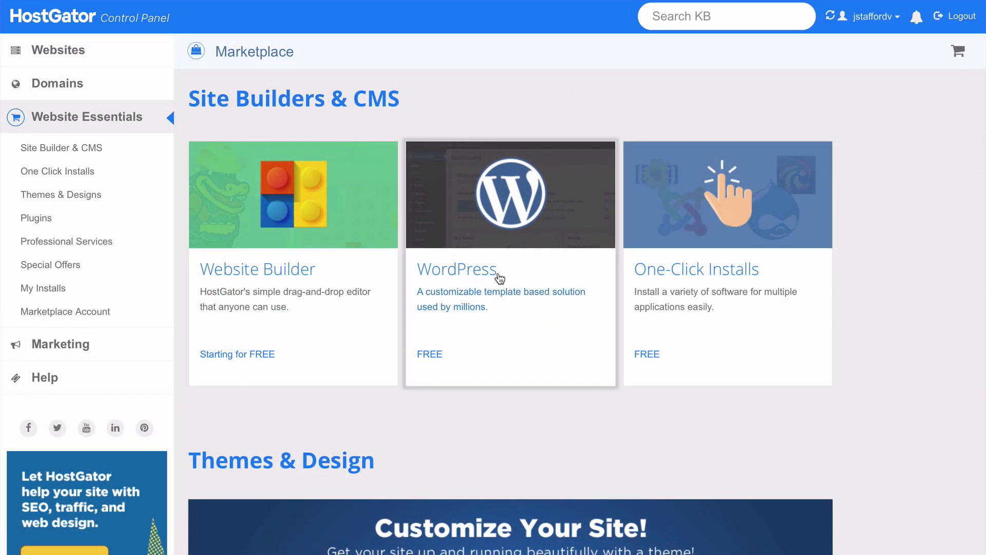
Install WordPress on createyournewwebsite.com from the Marketplace WordPress card
click(499, 278)
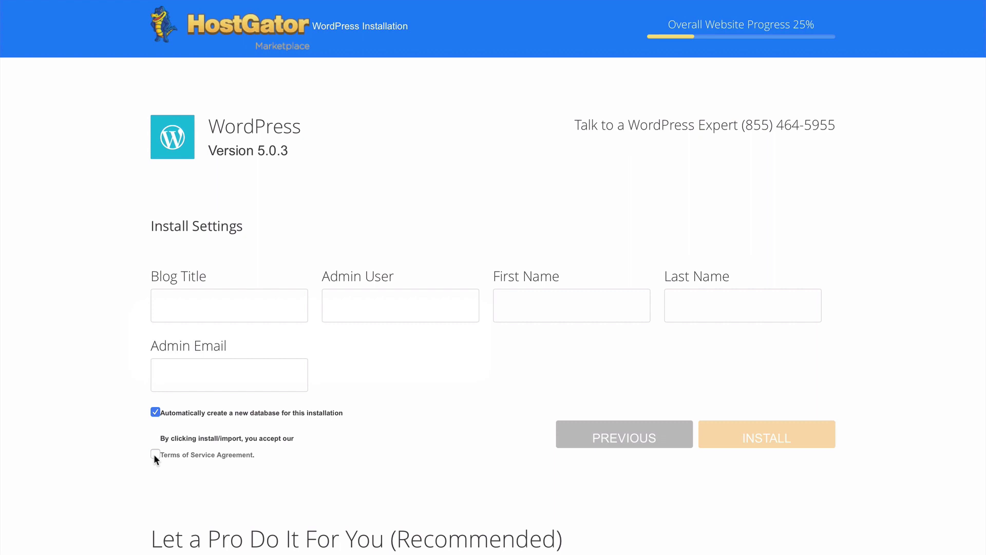
click(740, 440)
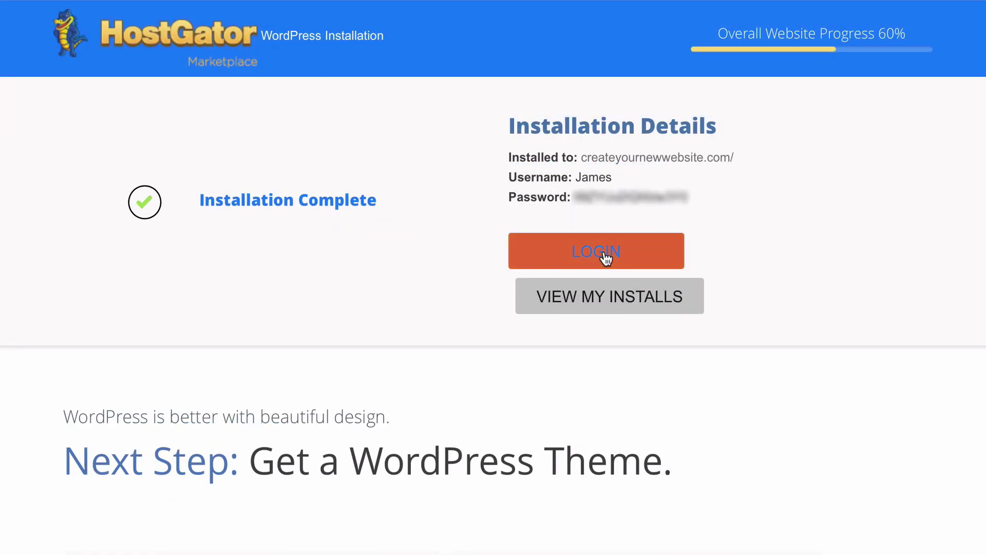
Open the new WordPress site's login page from Installation Details
click(599, 260)
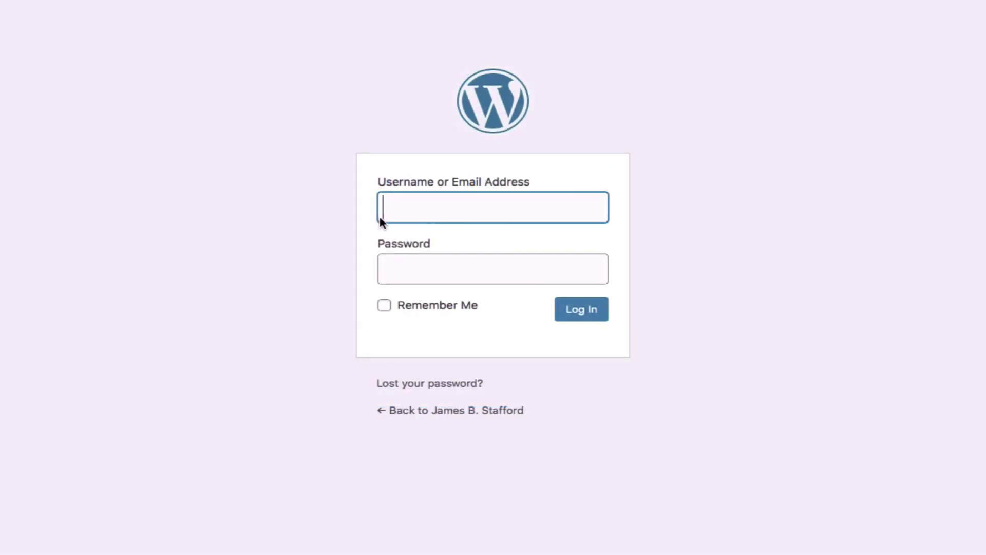
Log in to the WordPress admin using the browser-saved admin credentials
key(Tab)
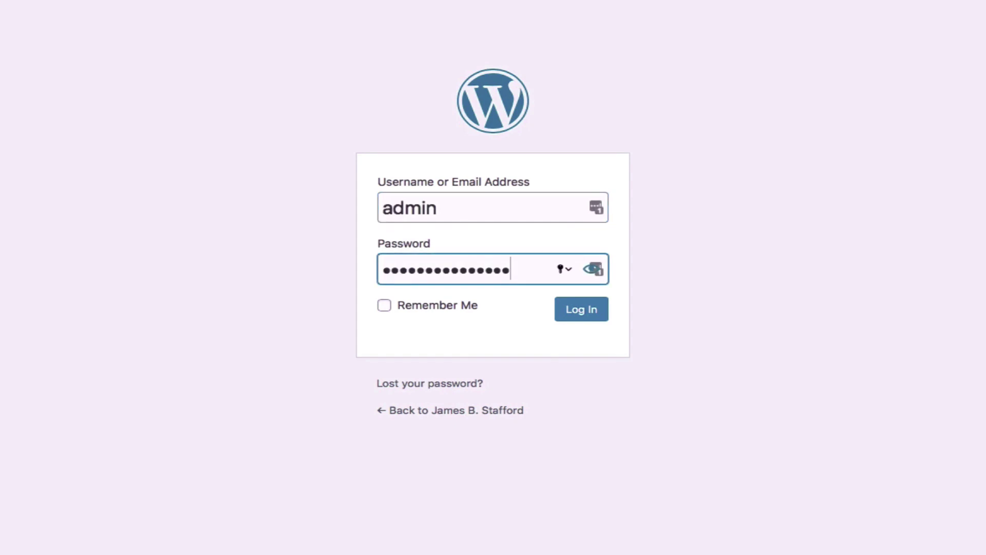
click(570, 311)
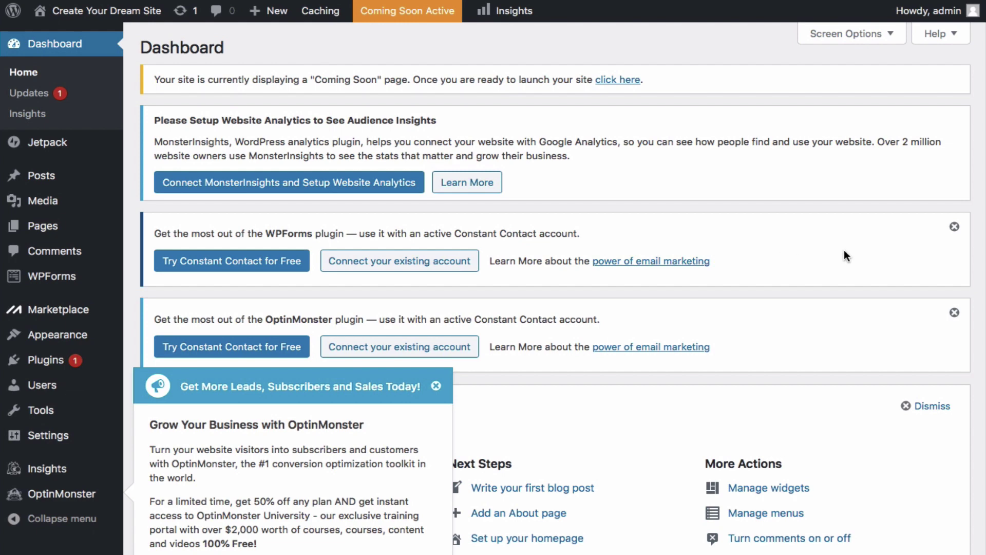
Dismiss the WPForms, OptinMonster and Jetpack notices, the OptinMonster popup, and the Welcome panel
click(954, 226)
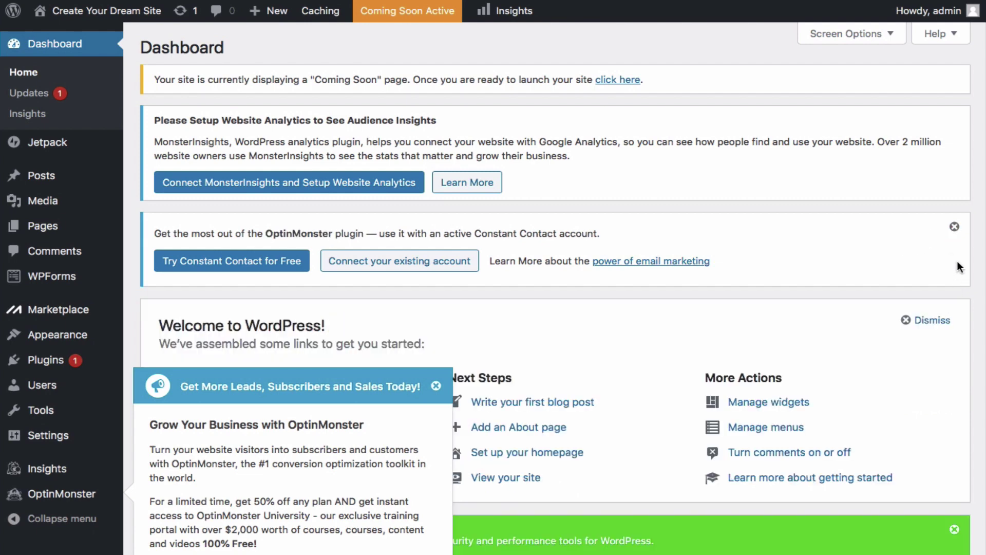
click(954, 229)
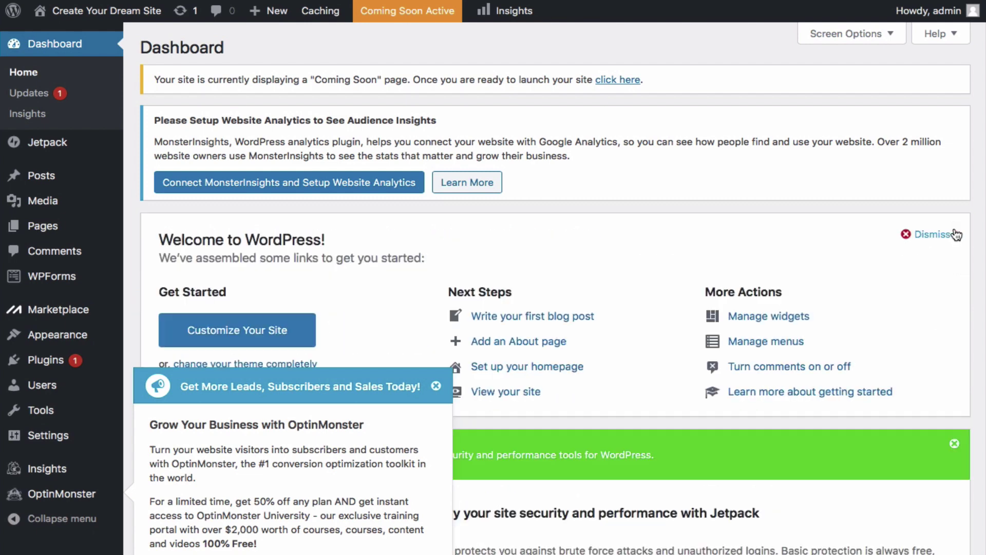
click(436, 385)
click(954, 445)
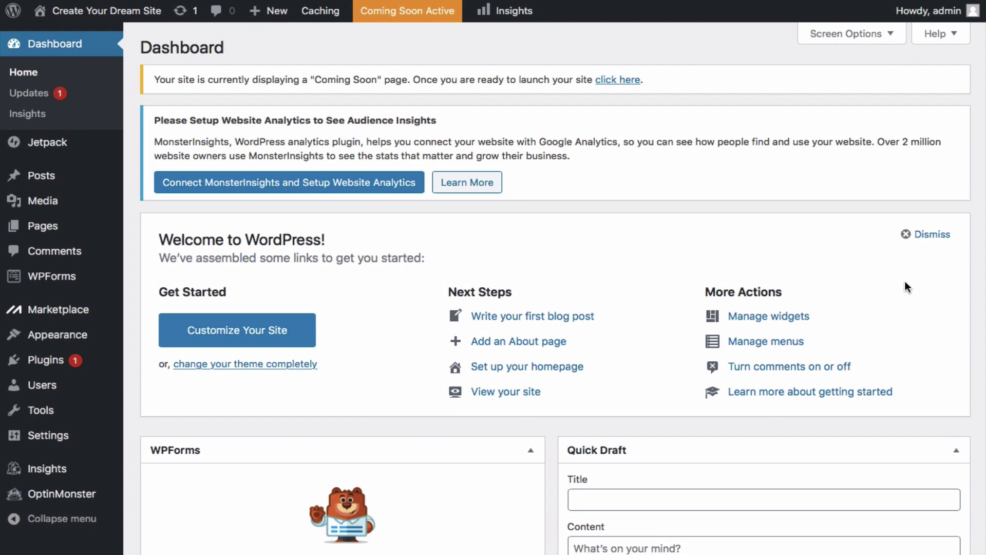
click(905, 235)
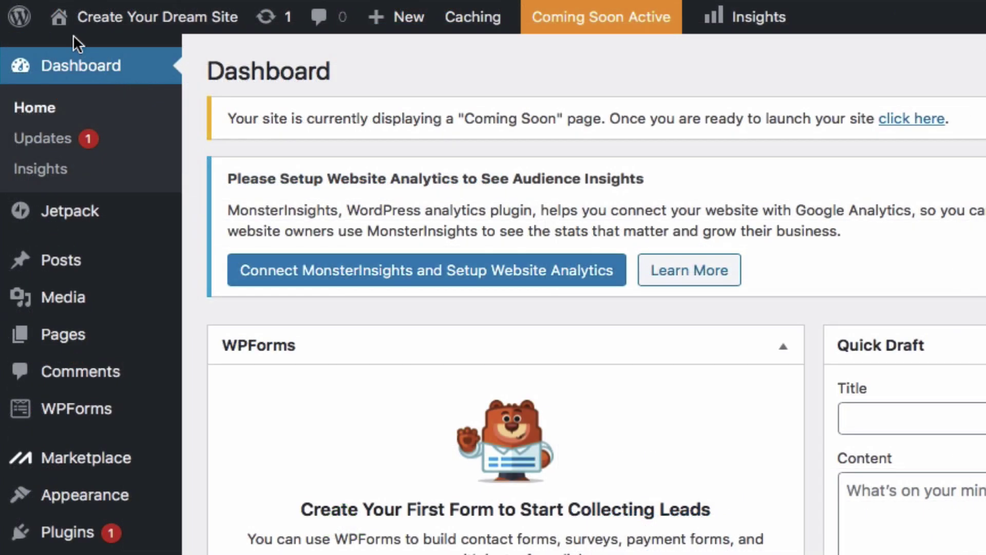
mouse_move(40, 15)
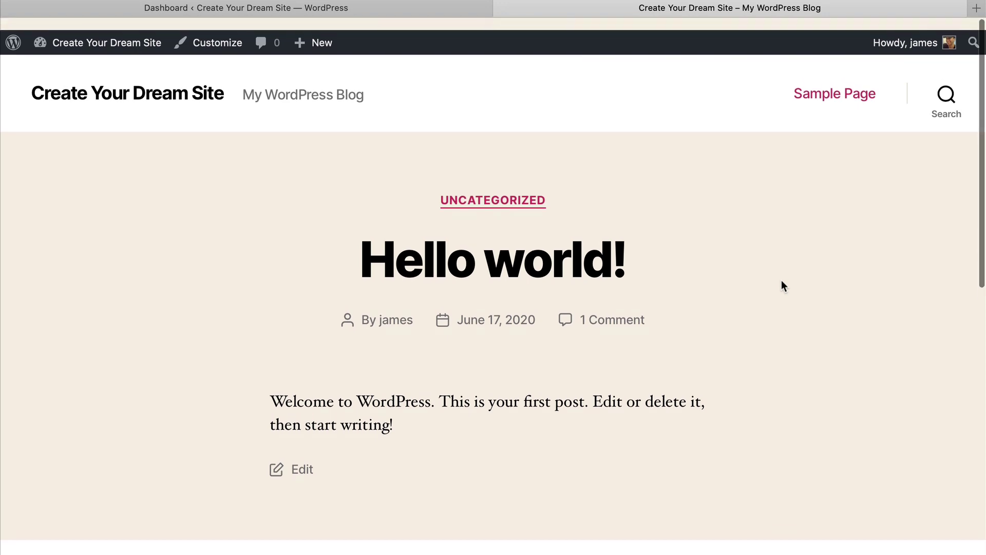
Launch the site from the Coming Soon notice so visitors can see it
scroll(781, 284, down, 15)
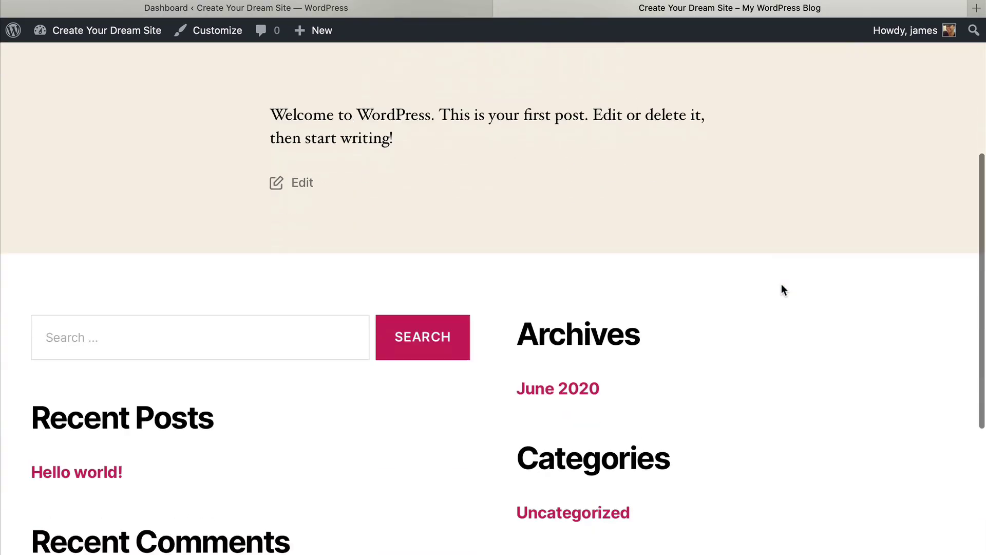
scroll(781, 289, up, 15)
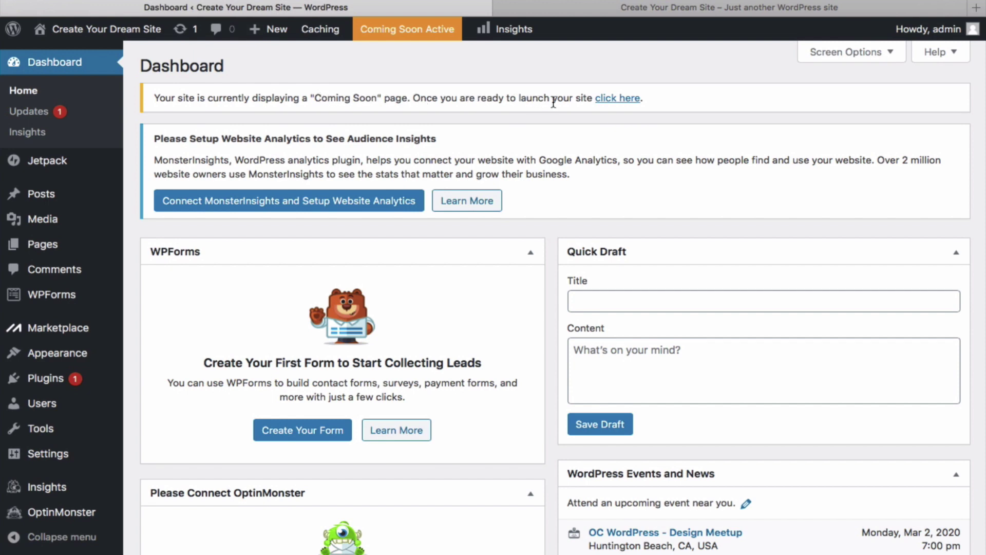
click(613, 103)
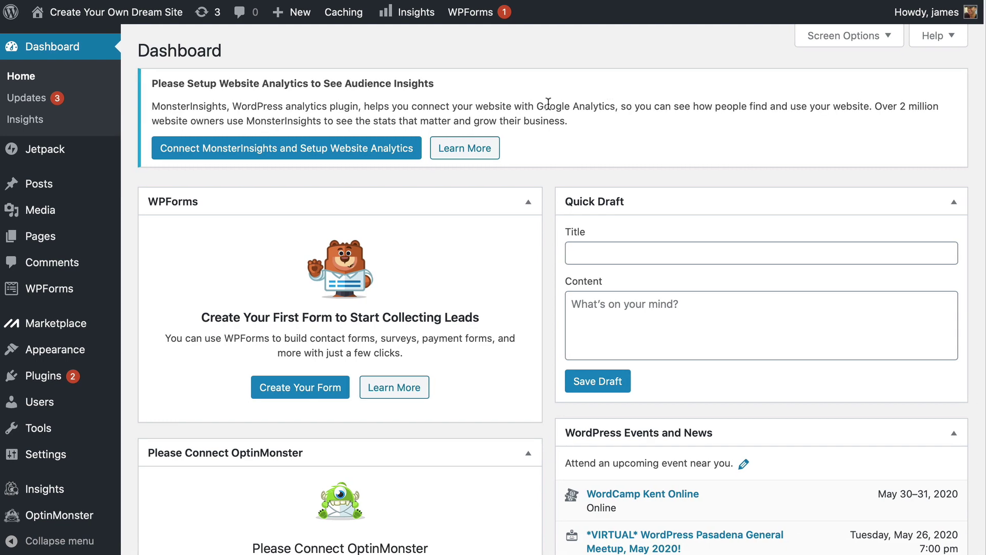
Search the theme directory for 'astra' from Appearance > Themes > Add New
mouse_move(75, 349)
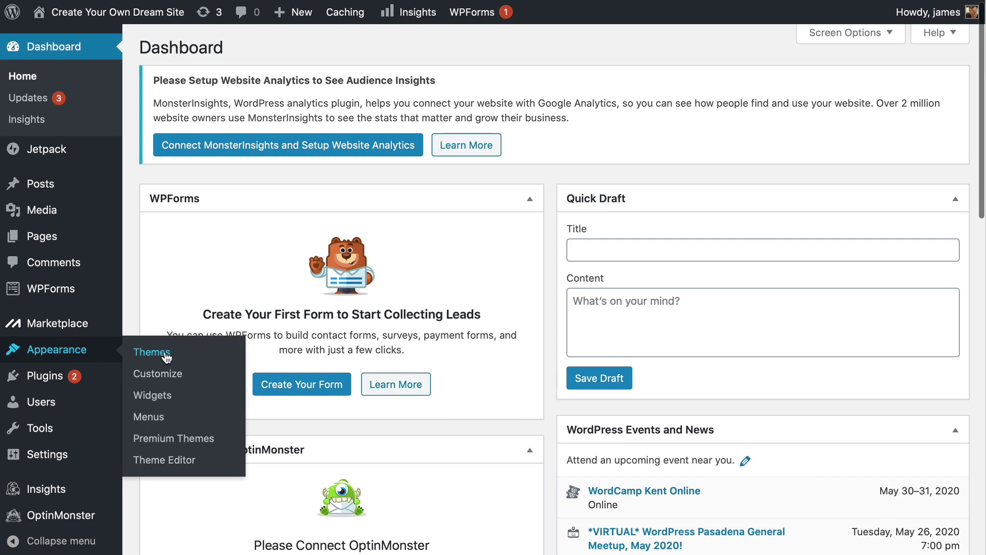
scroll(180, 357, up, 1)
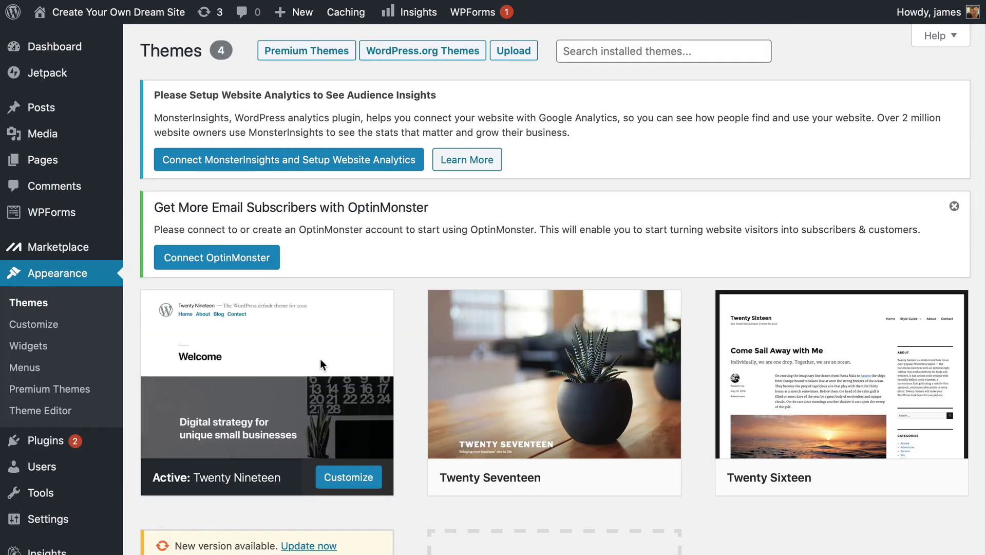
scroll(319, 358, down, 3)
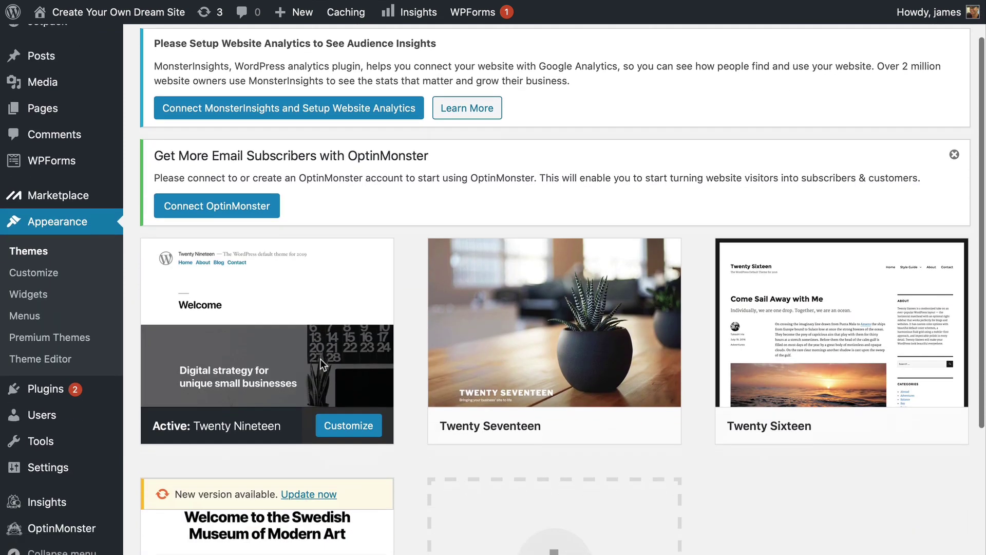
scroll(319, 358, down, 2)
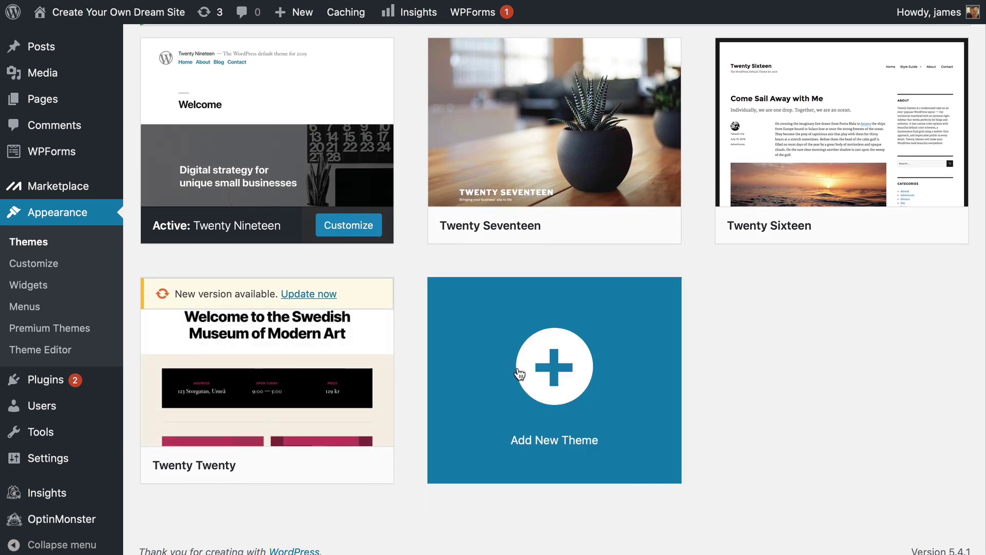
click(517, 369)
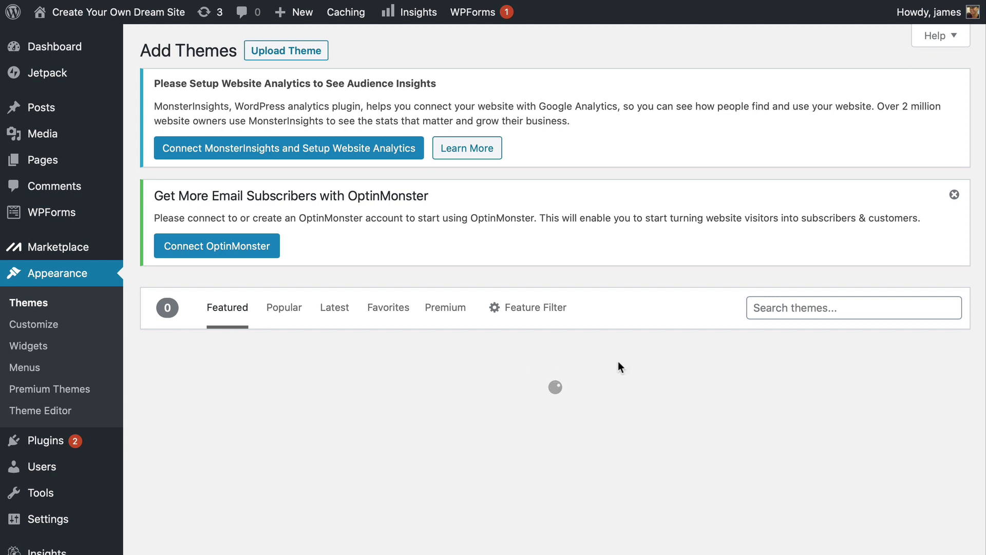
click(788, 311)
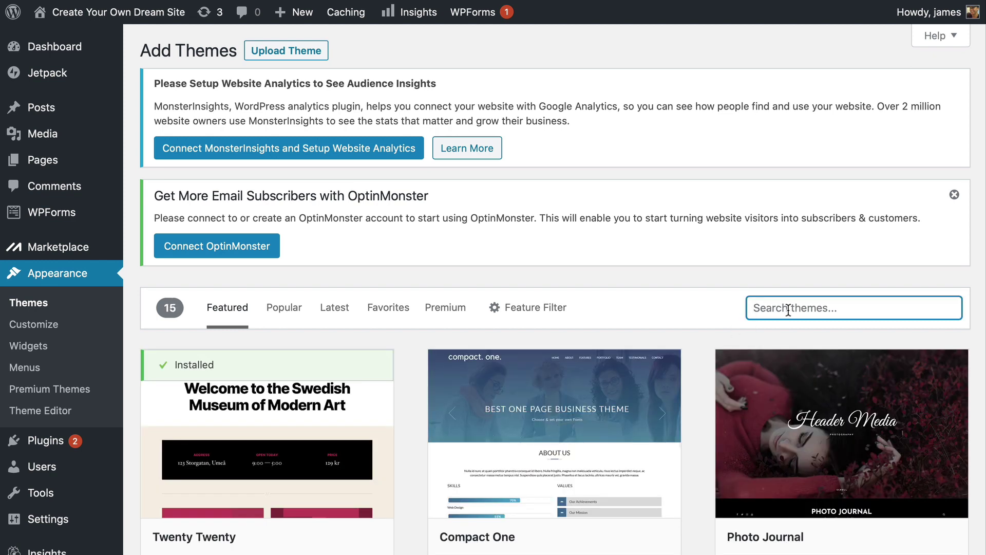
text(astra)
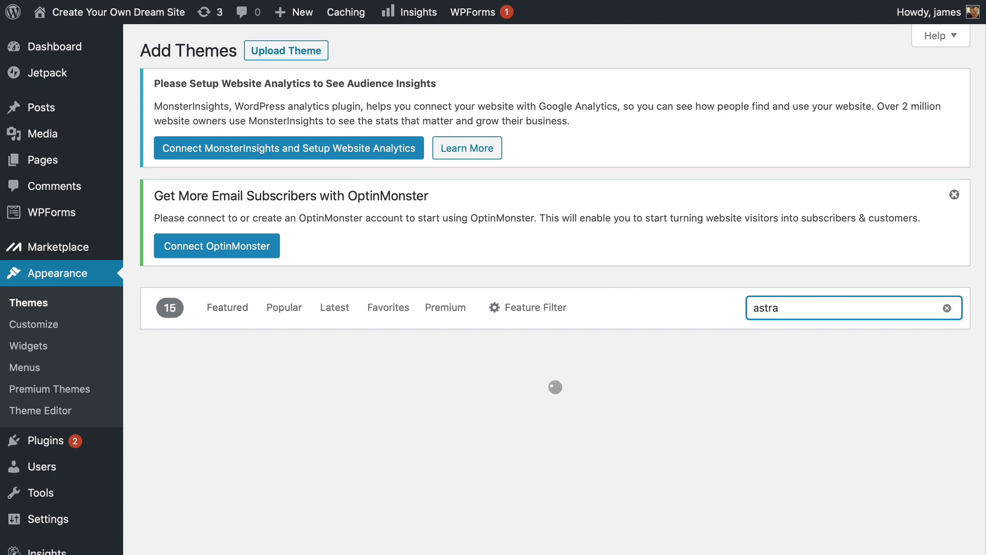
Install the Astra theme and activate it
scroll(303, 407, down, 2)
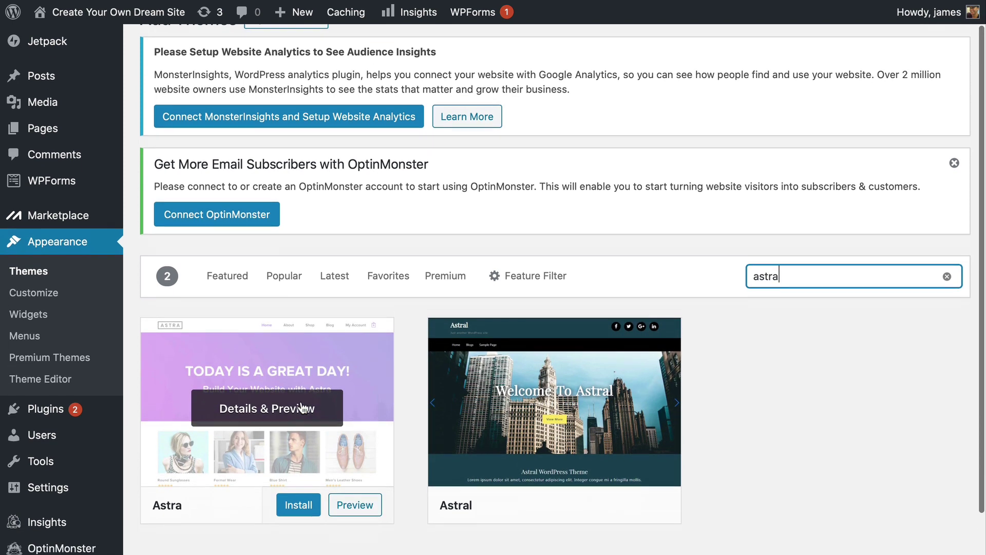
click(297, 501)
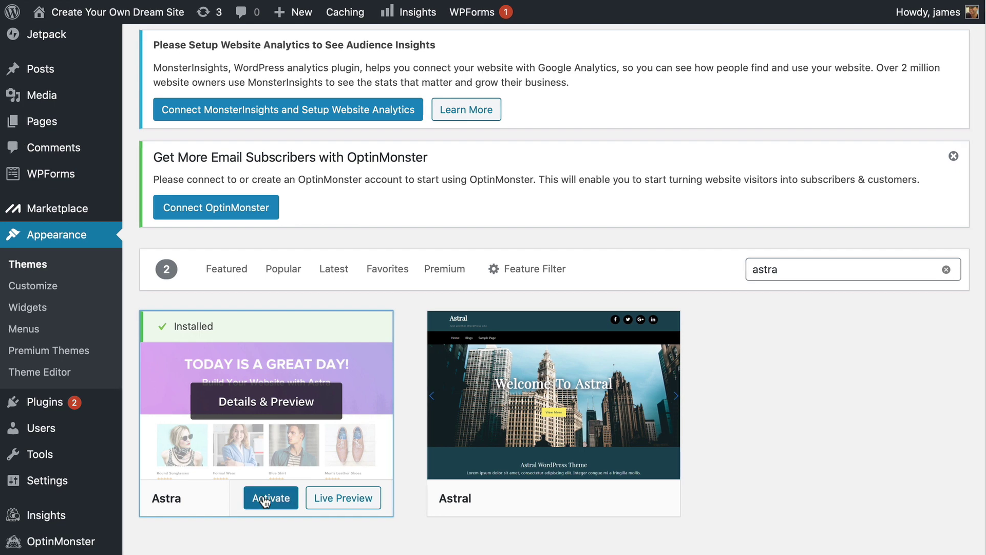
click(264, 500)
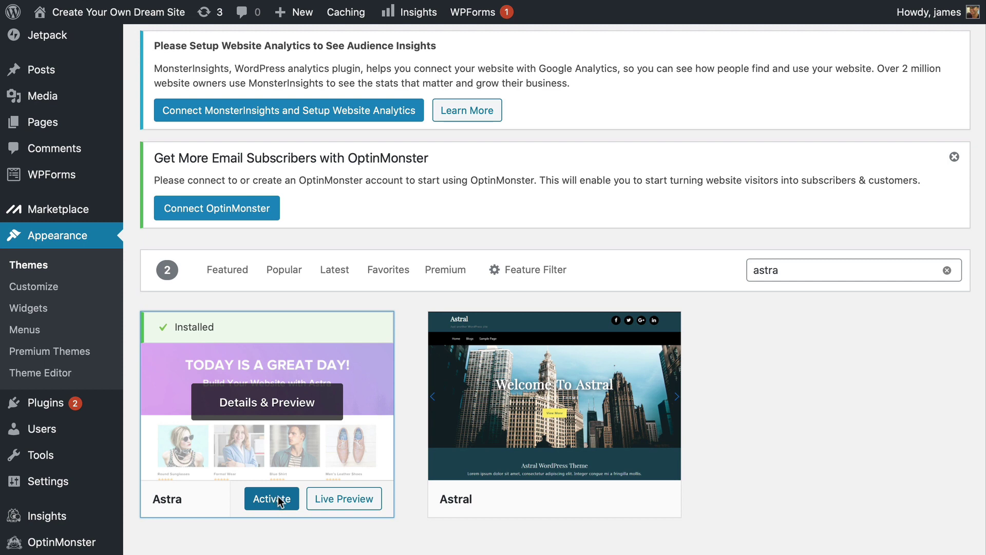
scroll(278, 495, down, 5)
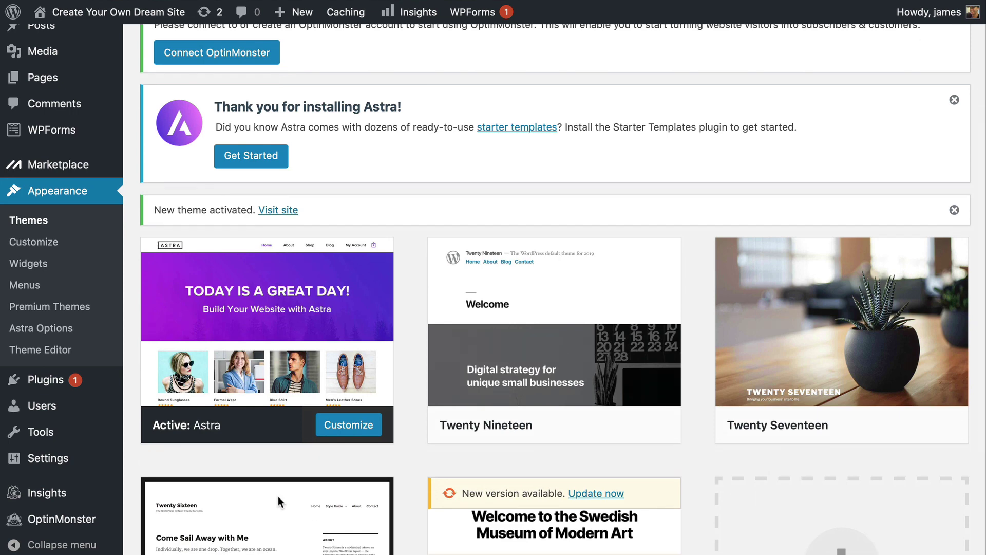
Search plugins for 'astra starter sites', then install and activate Starter Templates
scroll(278, 495, up, 1)
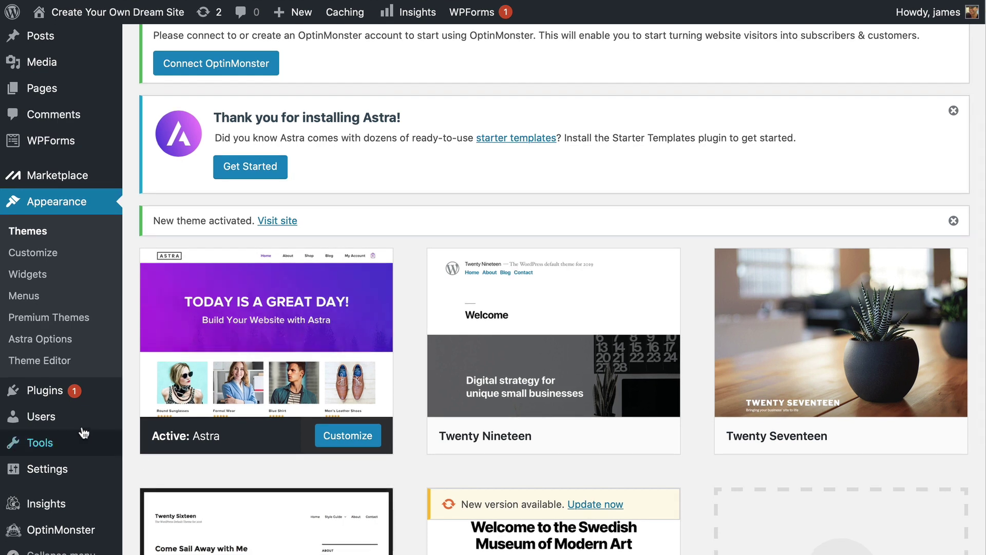
mouse_move(41, 397)
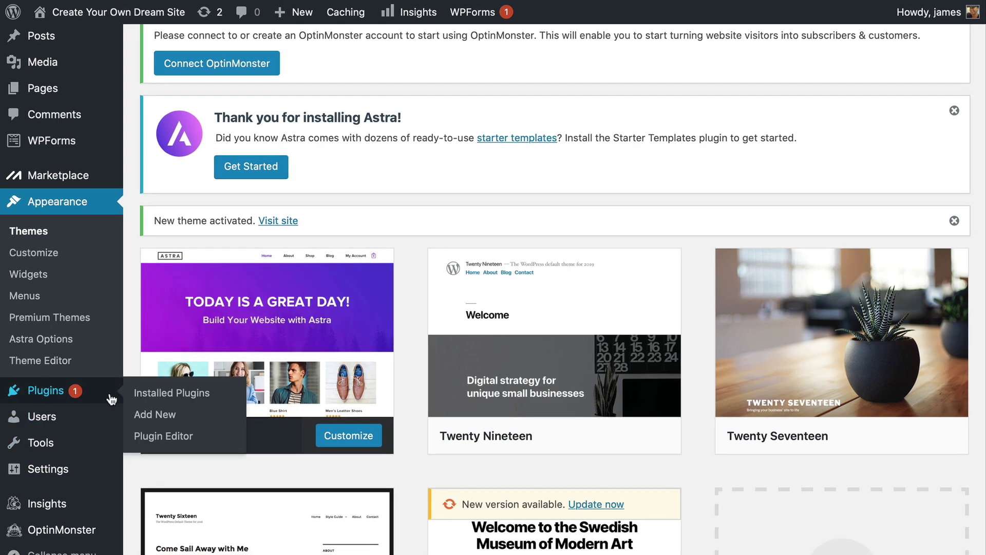
click(163, 419)
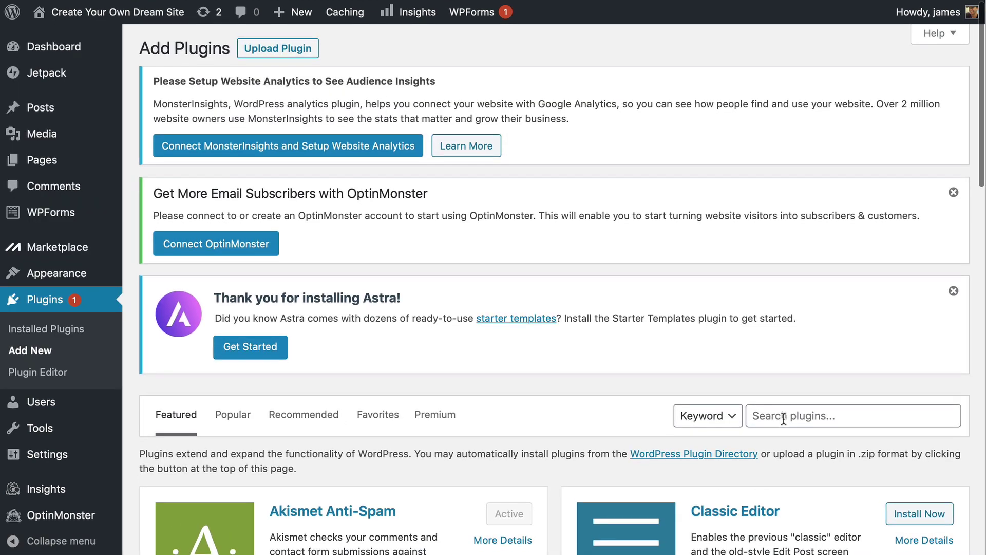
click(783, 419)
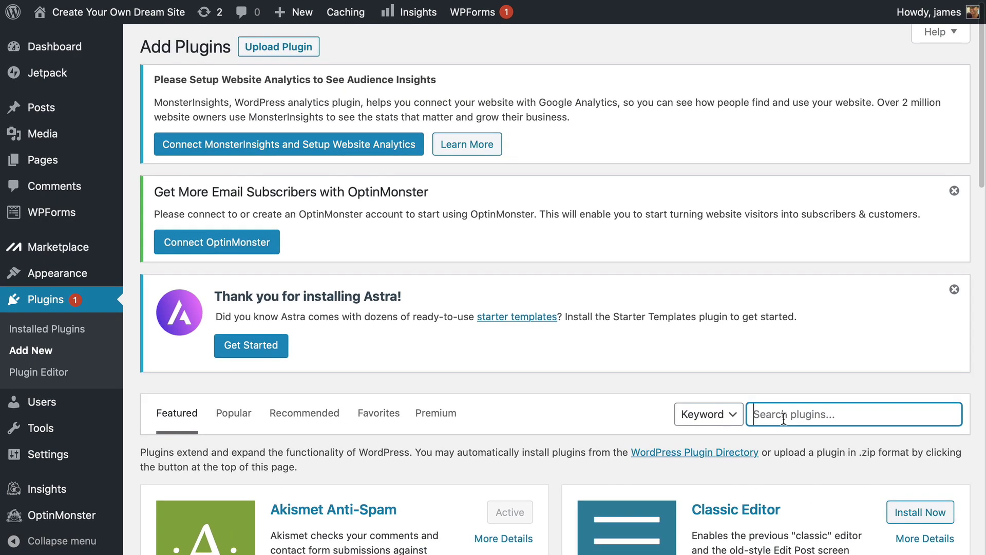
text(astra )
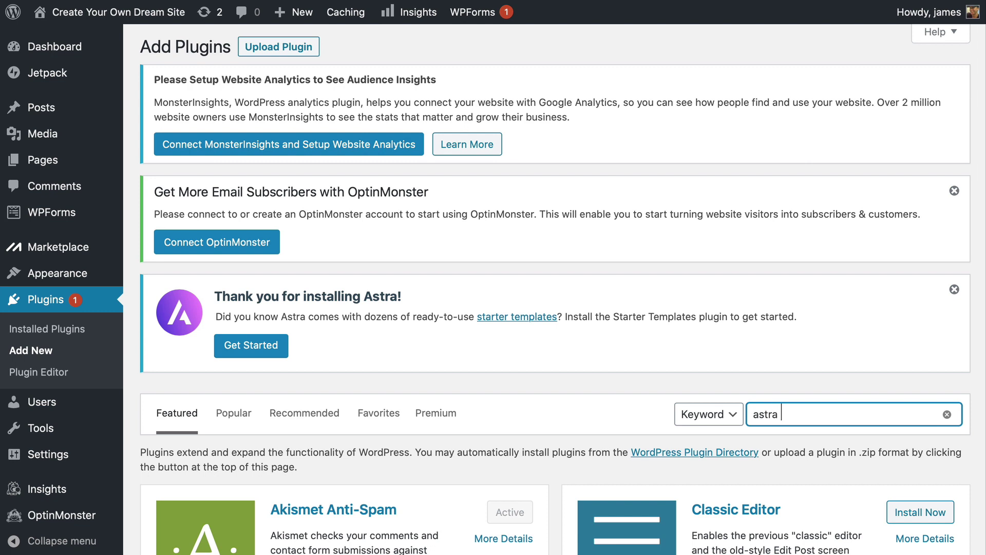
text(starter sites)
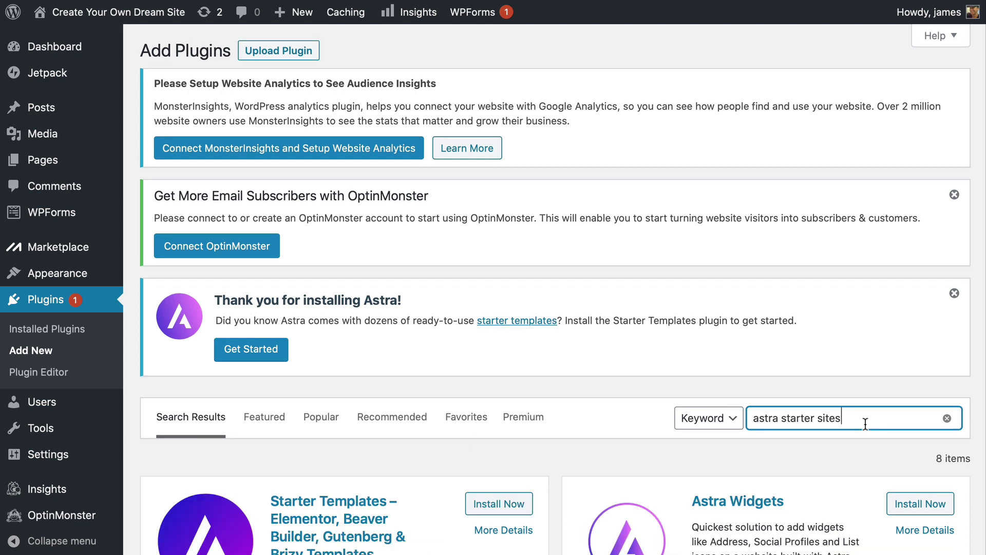
scroll(513, 488, down, 3)
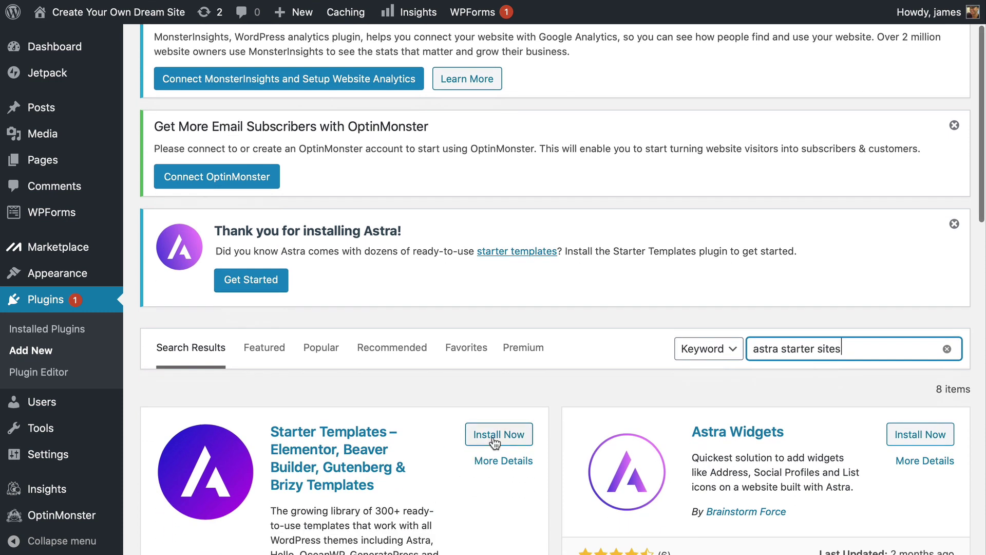
click(494, 435)
scroll(411, 446, down, 5)
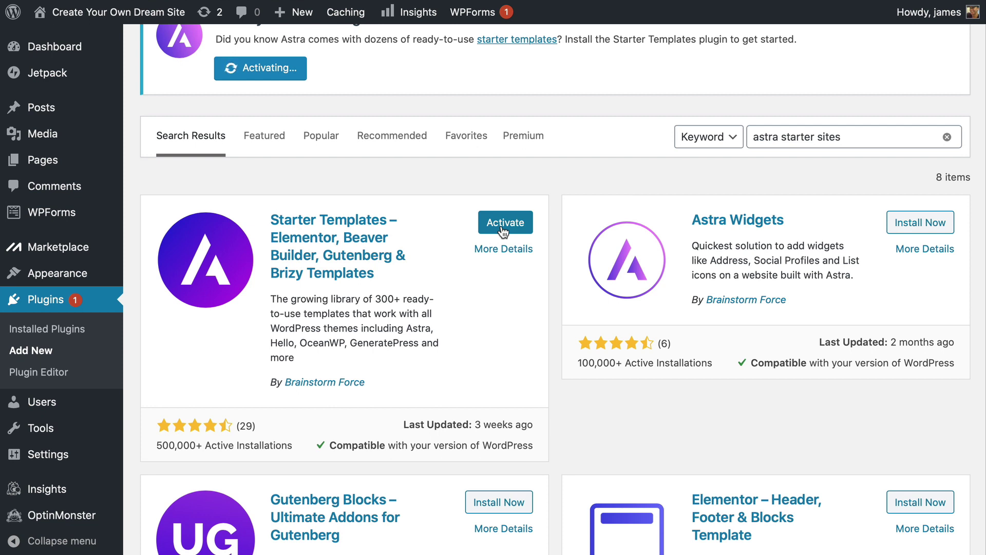
click(503, 226)
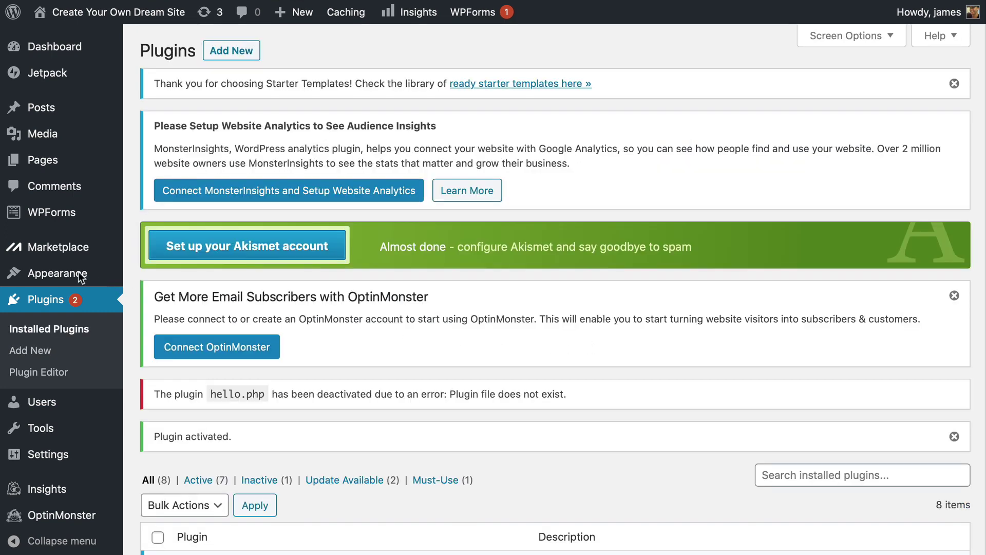
Open Appearance > Starter Templates and choose Elementor as the page builder
mouse_move(109, 277)
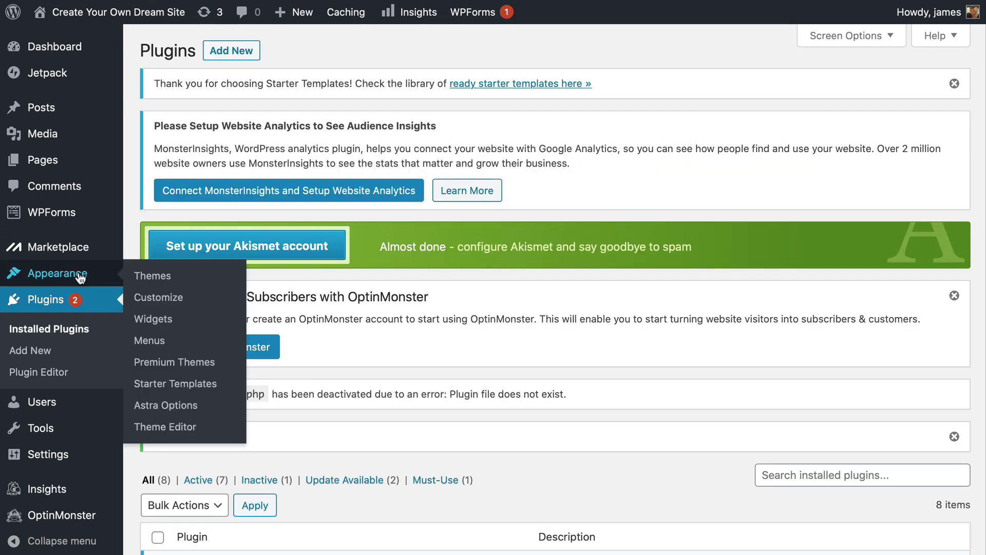
click(168, 384)
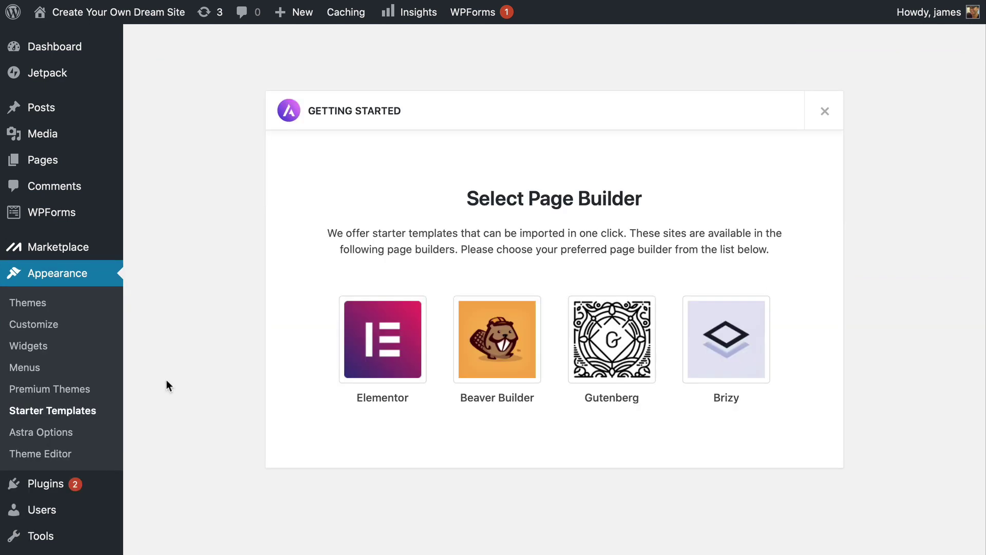
click(406, 361)
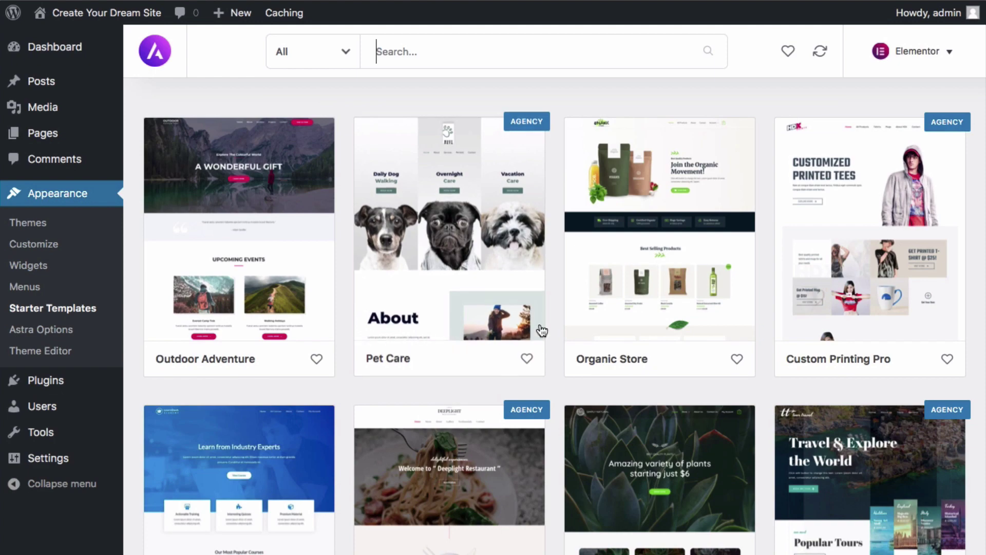
Filter the Starter Templates library to show Free templates only
scroll(498, 243, down, 3)
scroll(499, 244, down, 15)
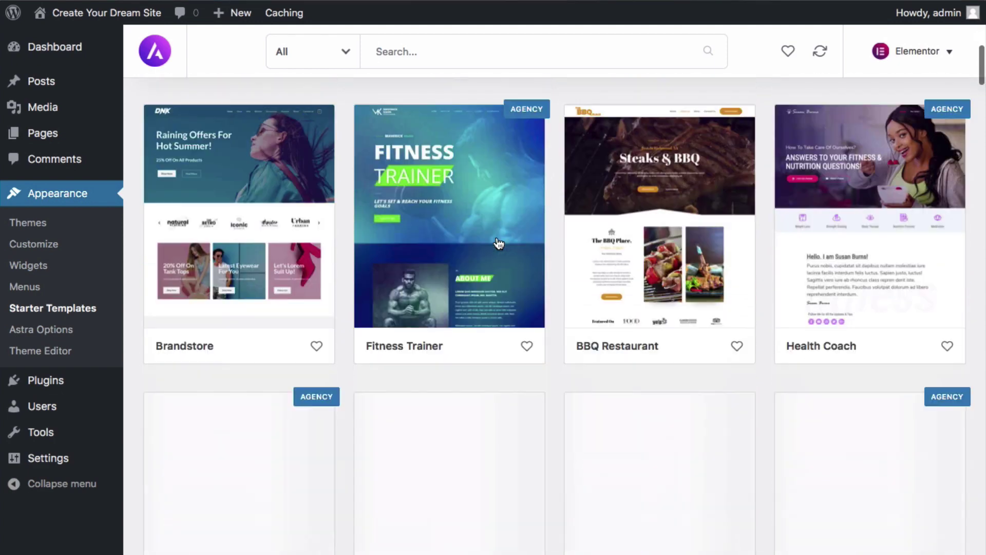
scroll(498, 243, down, 6)
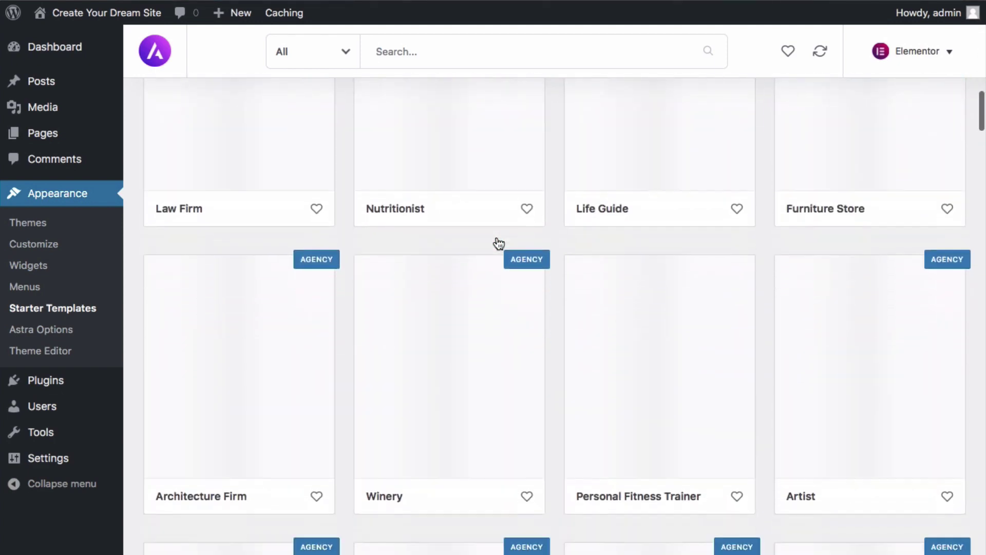
scroll(498, 243, up, 3)
scroll(499, 244, up, 15)
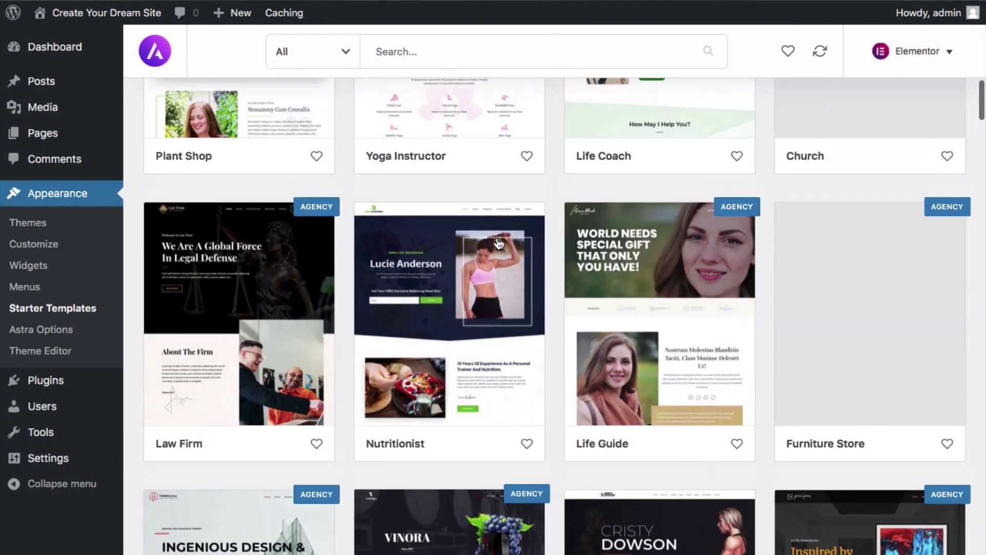
scroll(496, 241, up, 9)
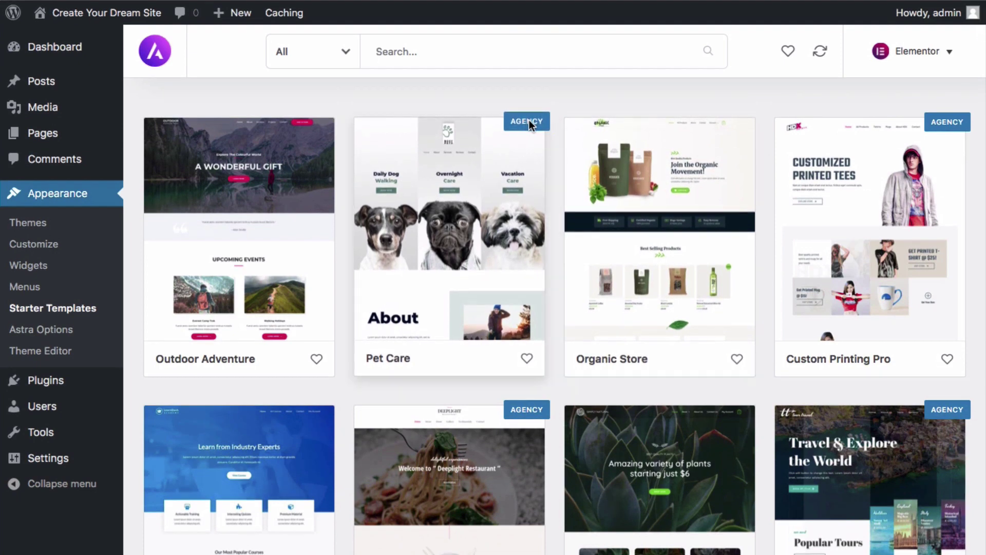
click(347, 54)
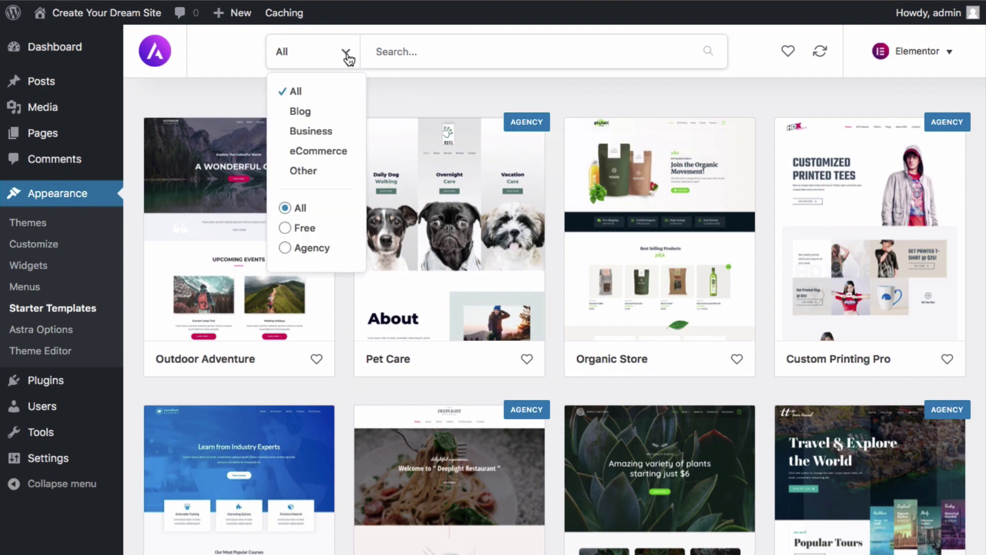
click(285, 228)
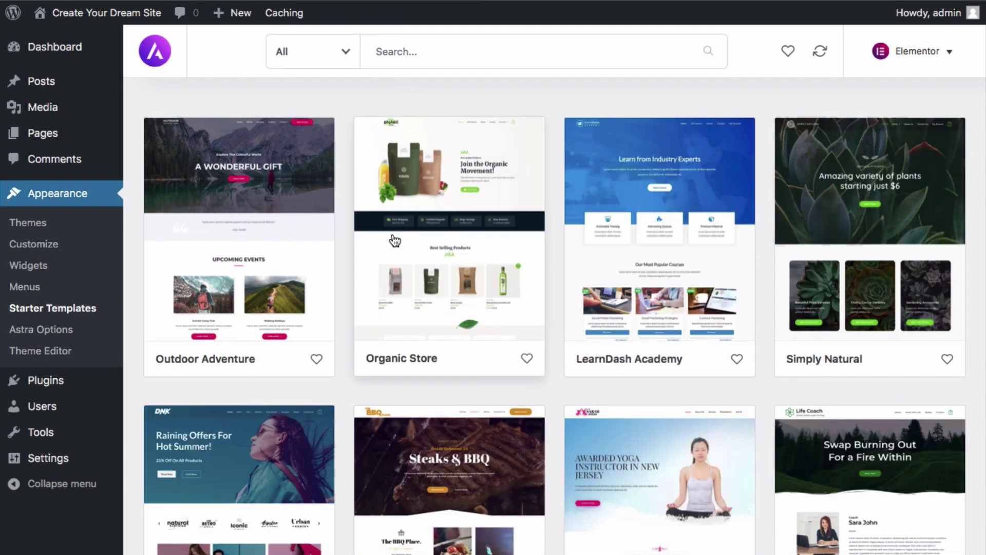
Scroll through the free Elementor designs to locate the Coach template
scroll(411, 246, down, 10)
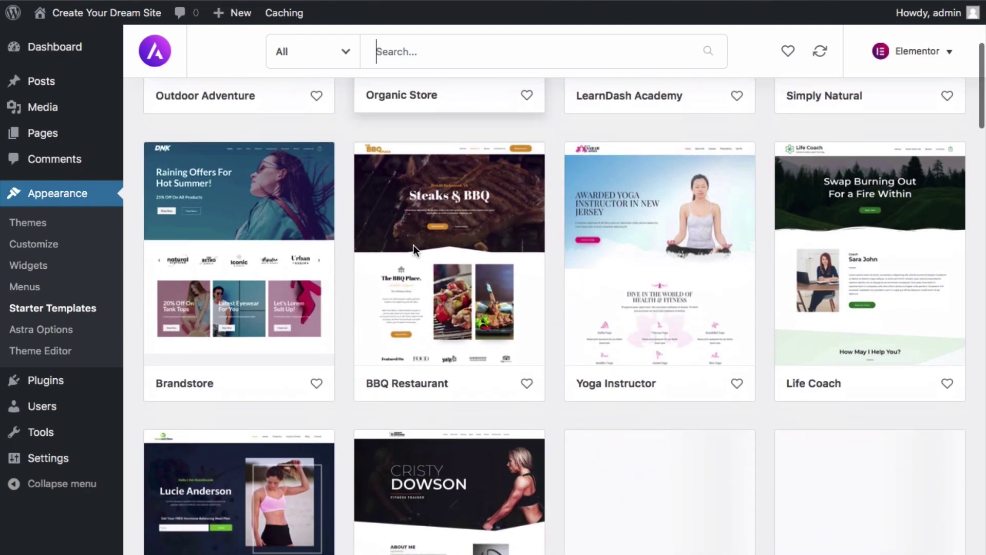
scroll(415, 251, down, 11)
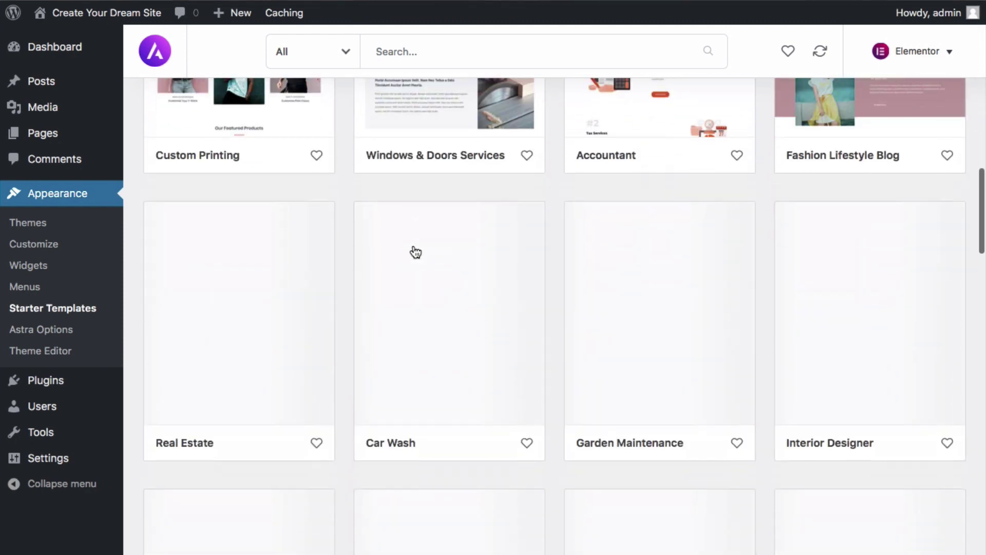
scroll(414, 251, up, 8)
scroll(415, 252, up, 4)
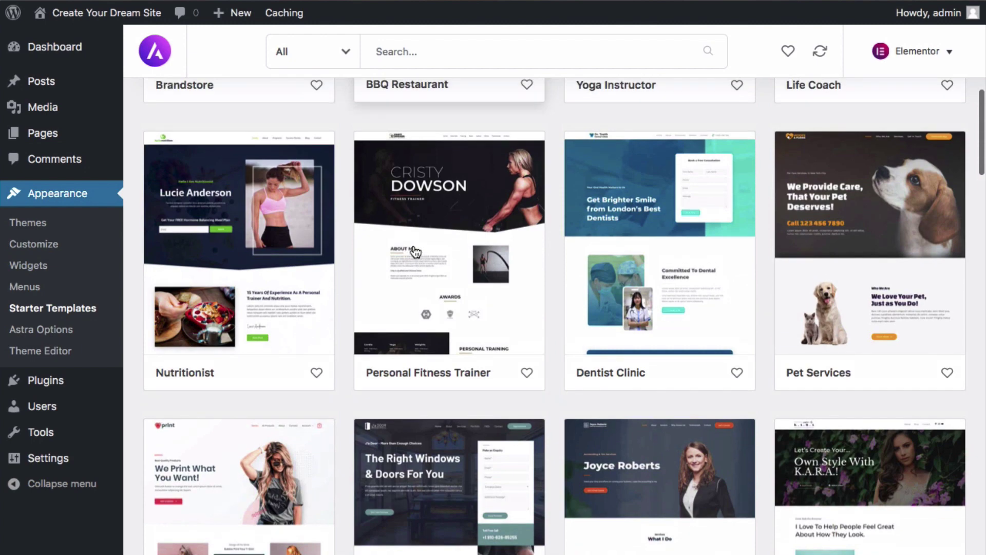
scroll(415, 251, up, 5)
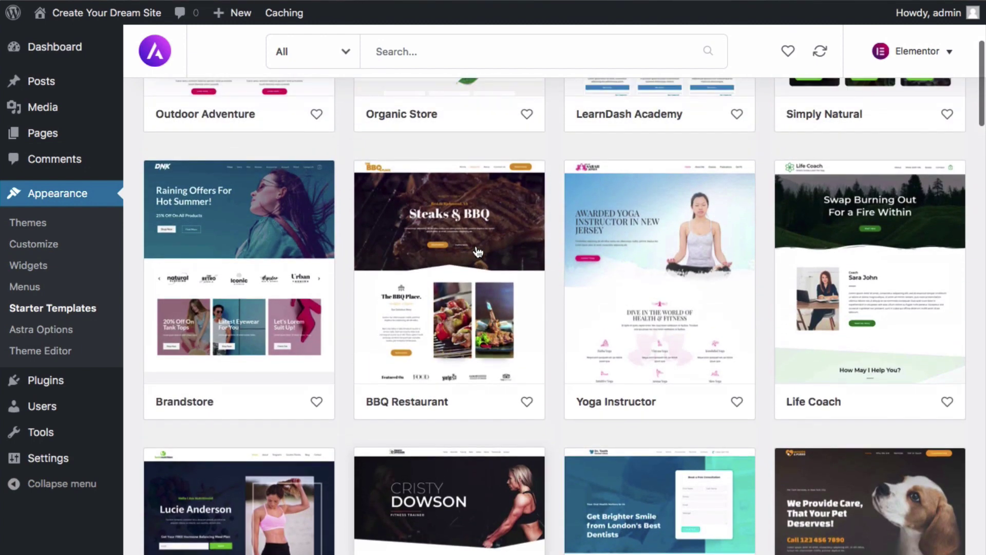
scroll(830, 401, down, 3)
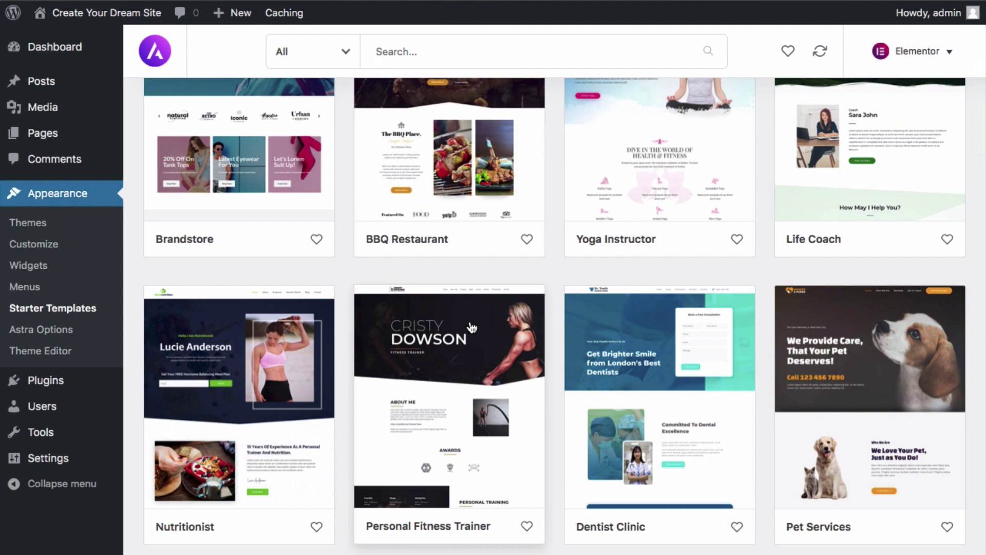
scroll(471, 326, up, 7)
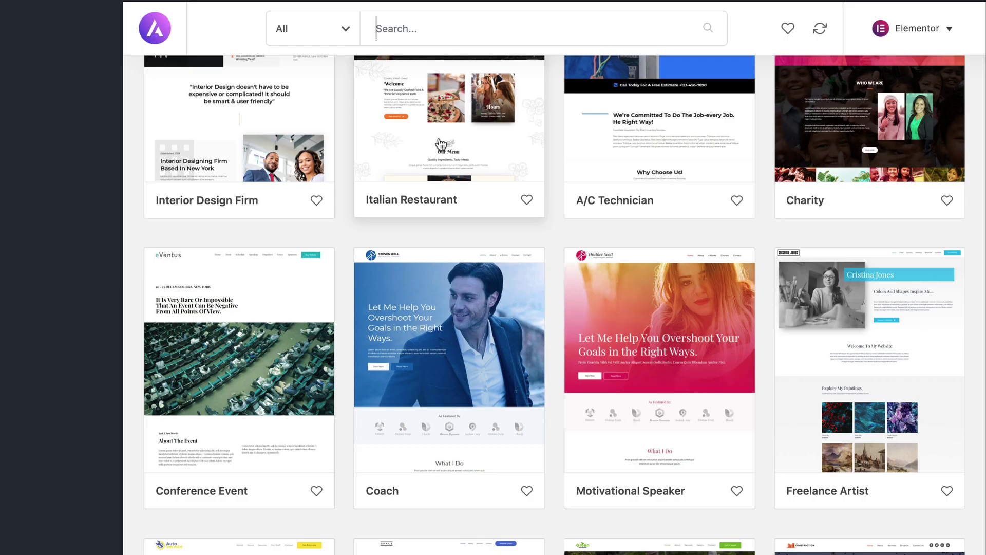
scroll(441, 144, down, 3)
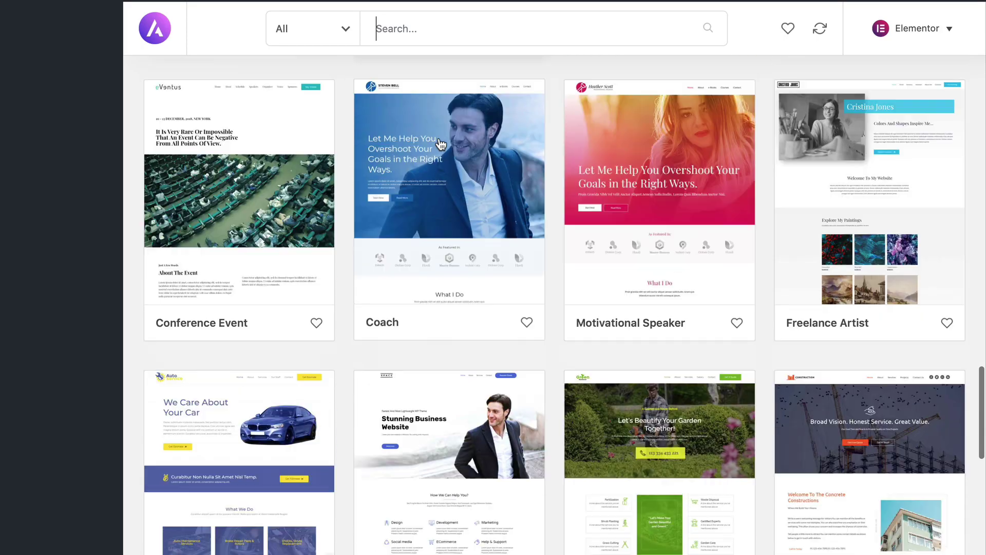
Open the Coach template's details and page previews
click(442, 143)
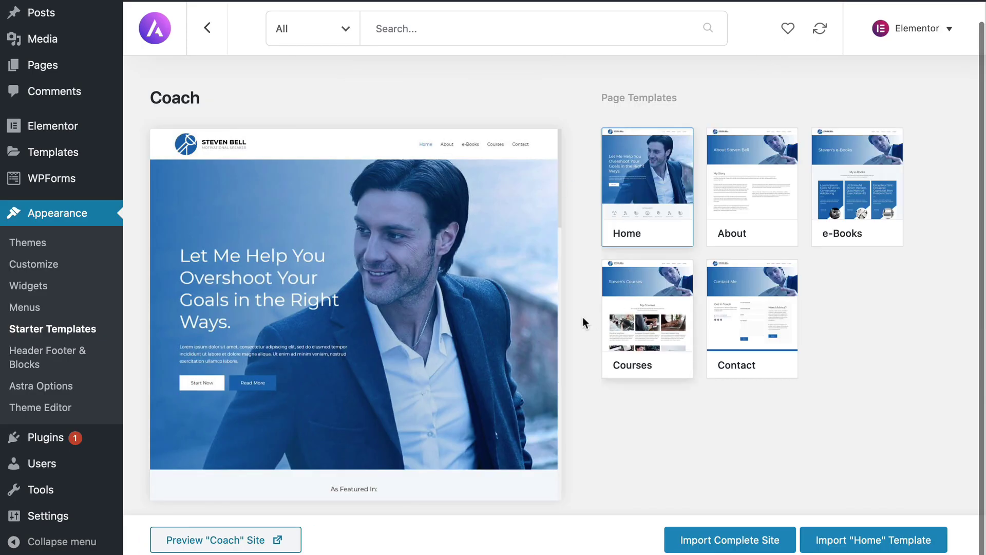
scroll(497, 301, down, 16)
scroll(498, 301, up, 8)
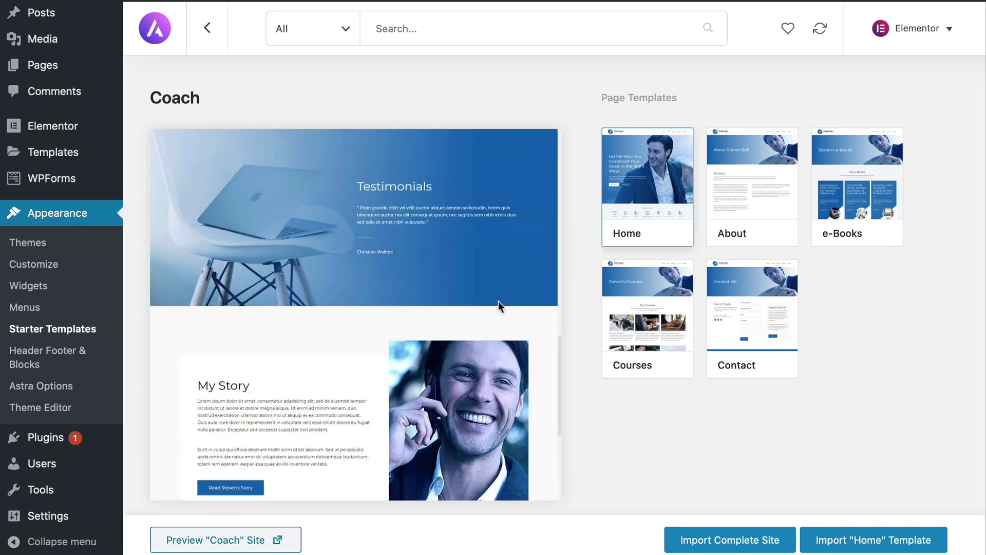
scroll(498, 301, up, 10)
Preview the Courses page, then import the complete Coach site
click(667, 292)
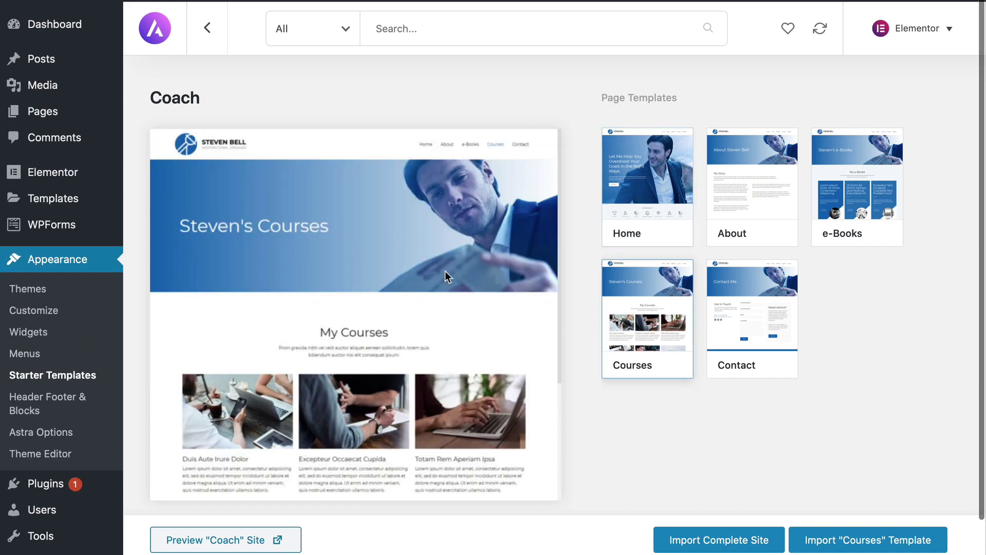
scroll(445, 270, down, 5)
scroll(430, 269, down, 5)
scroll(429, 269, up, 10)
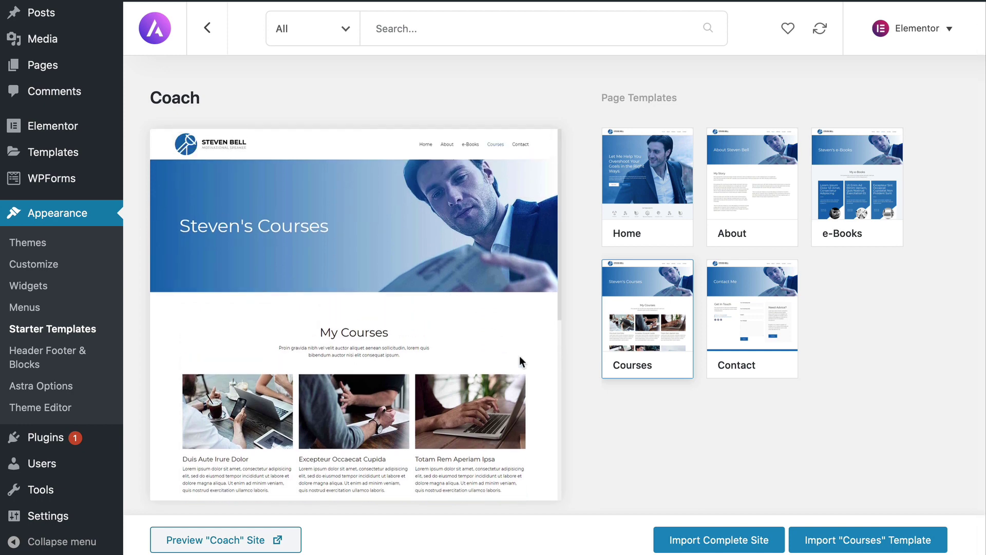
click(701, 540)
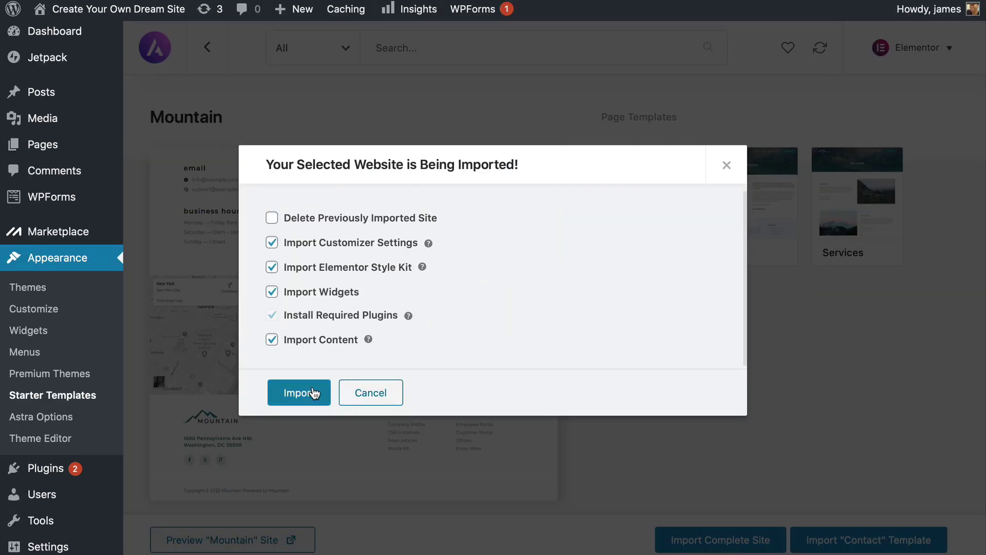
click(312, 394)
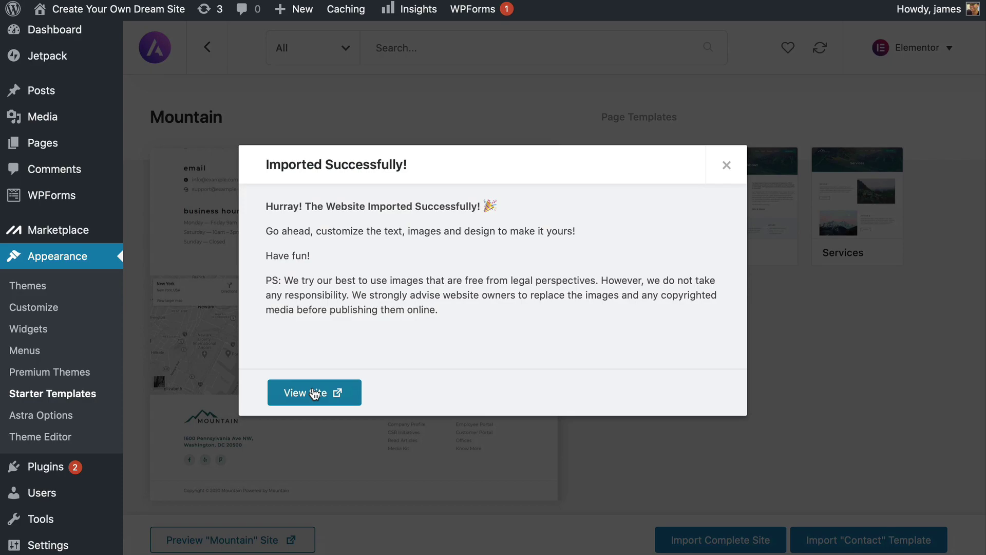
Open the imported site's homepage in a new tab via View Site
click(314, 393)
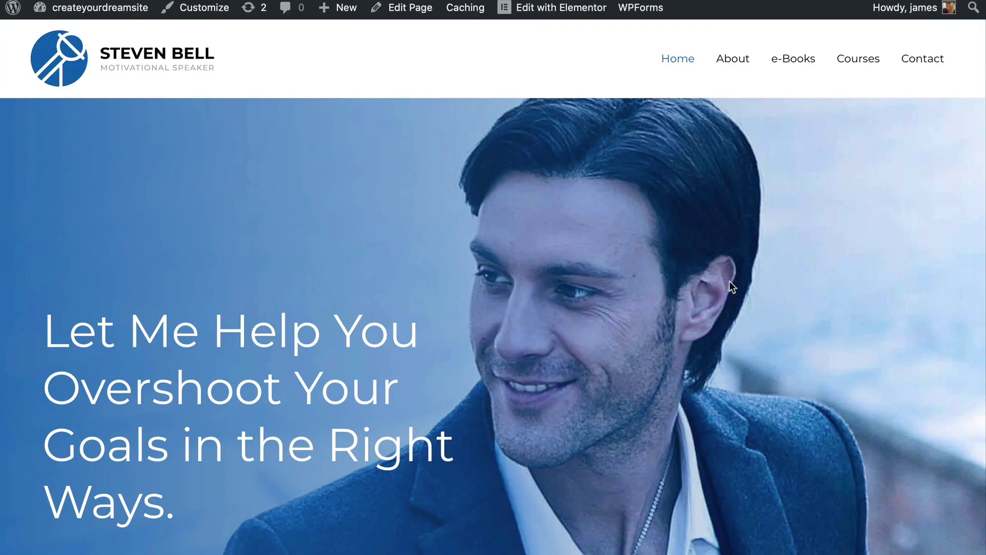
scroll(729, 283, down, 6)
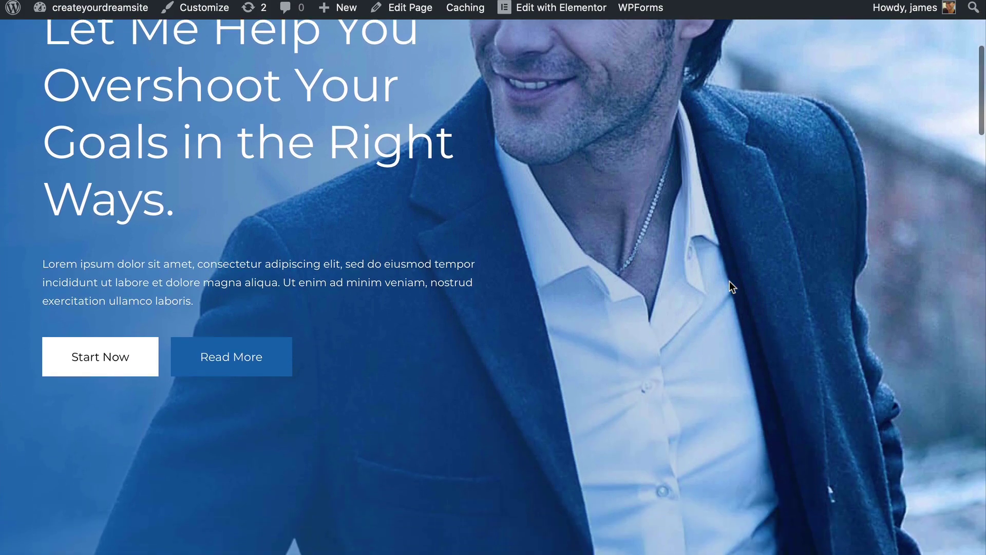
scroll(730, 282, down, 12)
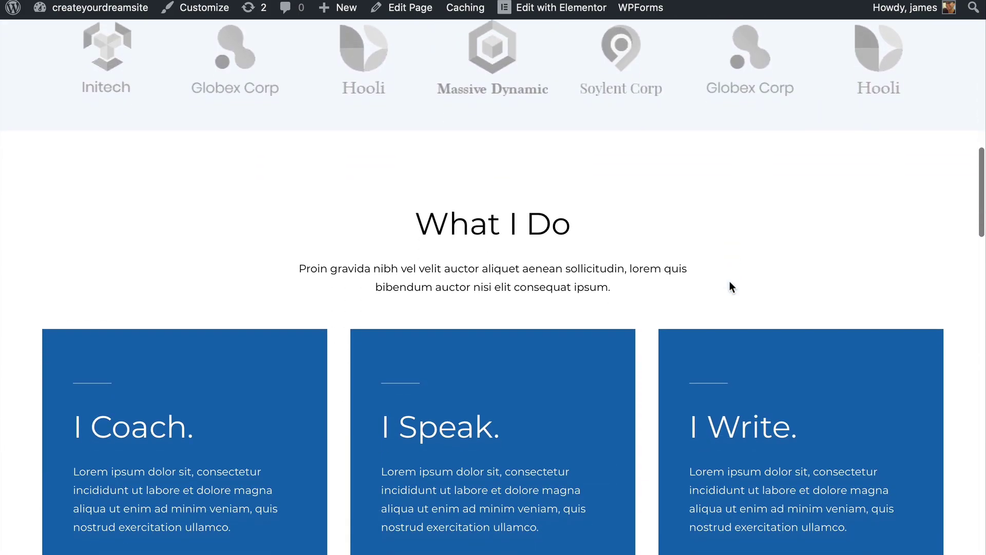
scroll(730, 282, down, 12)
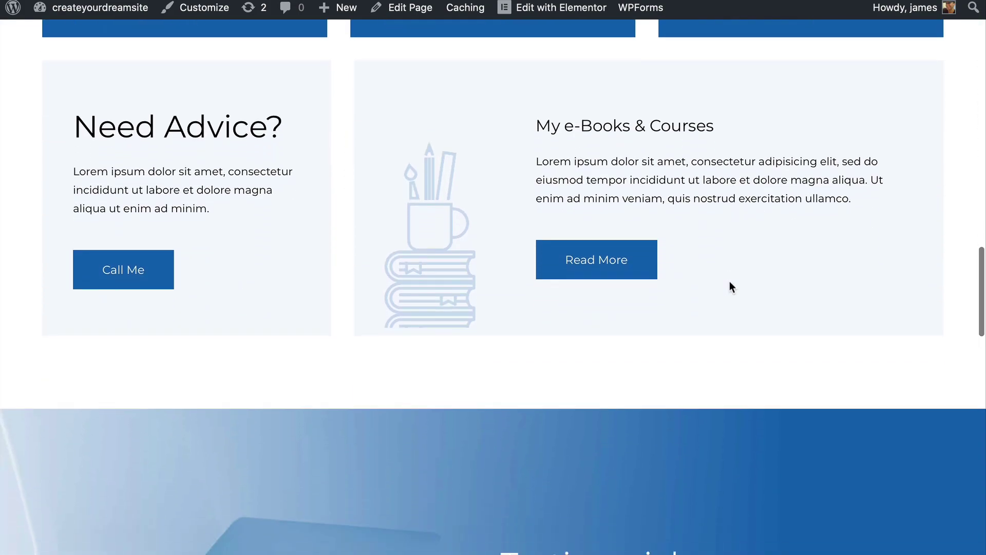
scroll(730, 286, down, 20)
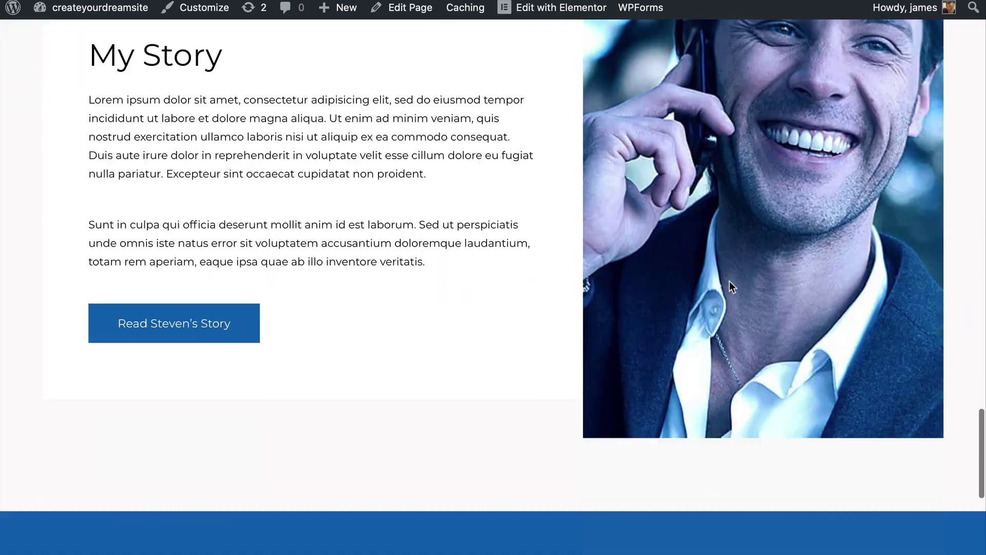
scroll(729, 281, down, 5)
scroll(729, 282, up, 20)
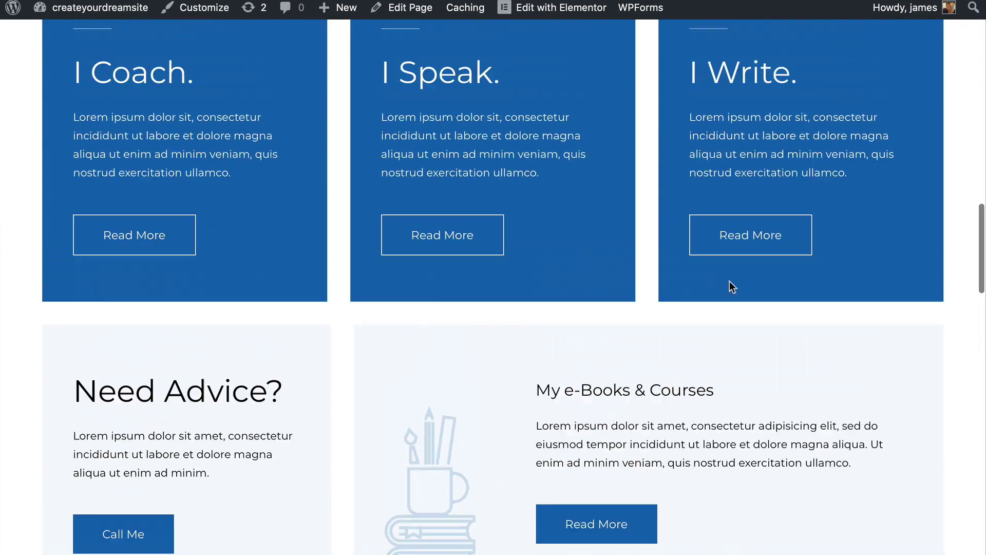
scroll(729, 282, up, 15)
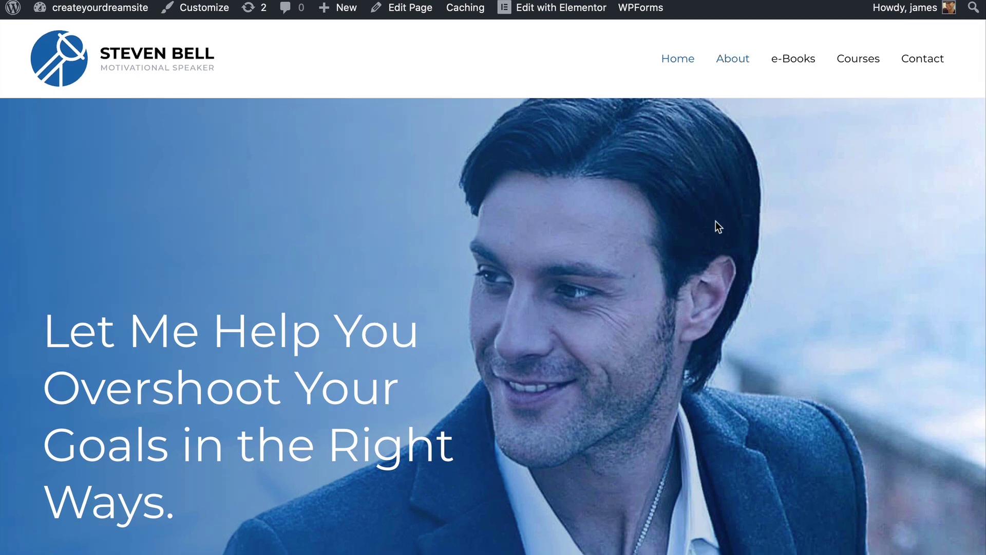
scroll(717, 226, down, 9)
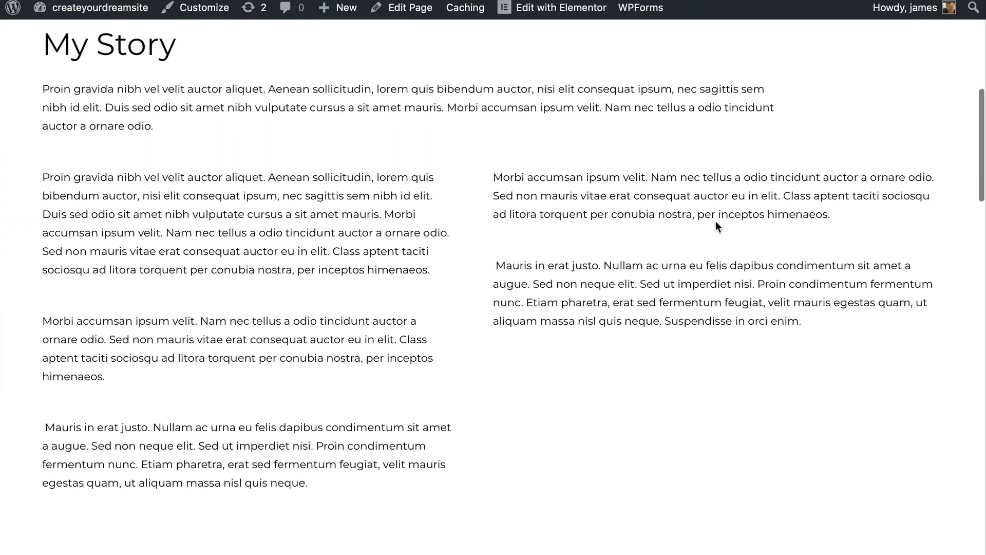
scroll(717, 226, down, 15)
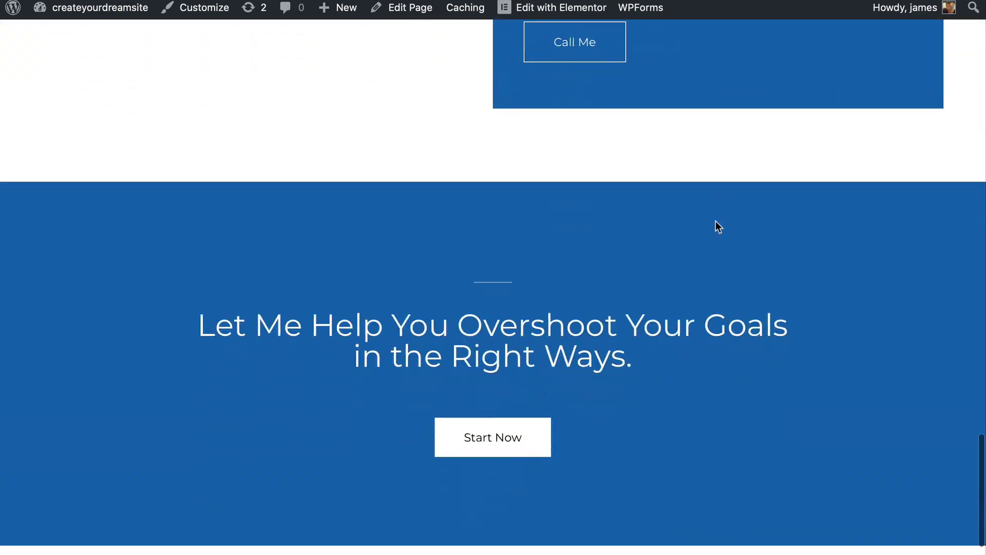
scroll(717, 226, up, 20)
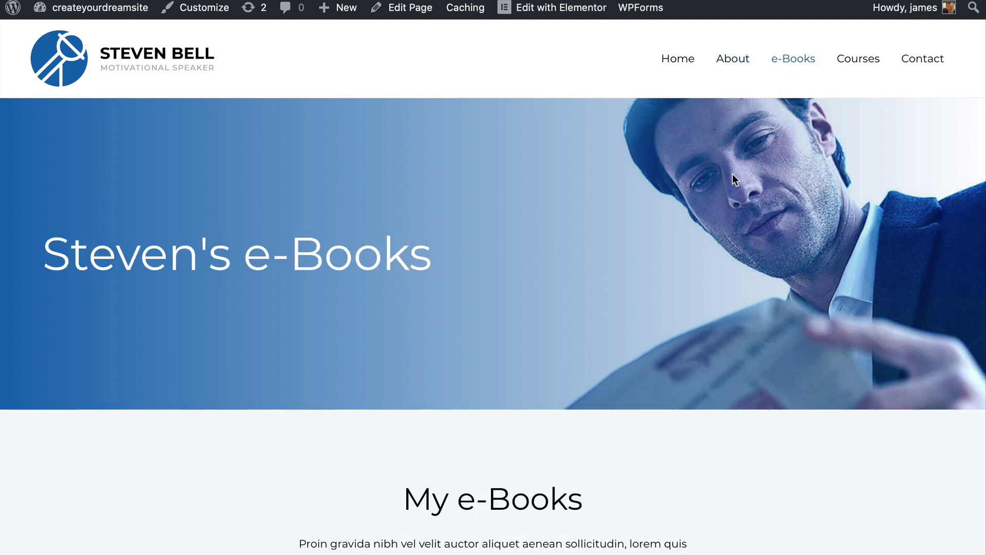
scroll(734, 179, down, 15)
scroll(733, 173, down, 10)
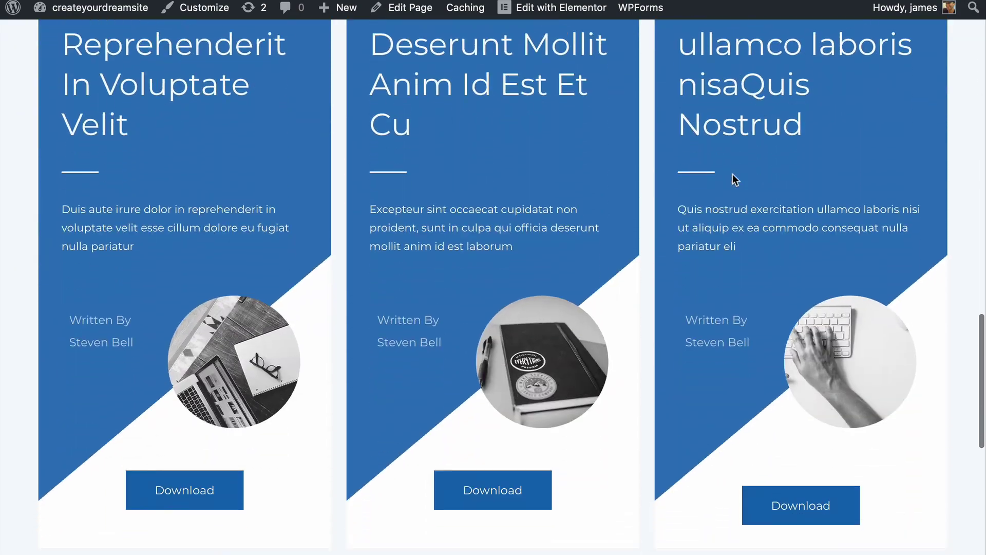
scroll(732, 174, up, 15)
scroll(732, 178, up, 5)
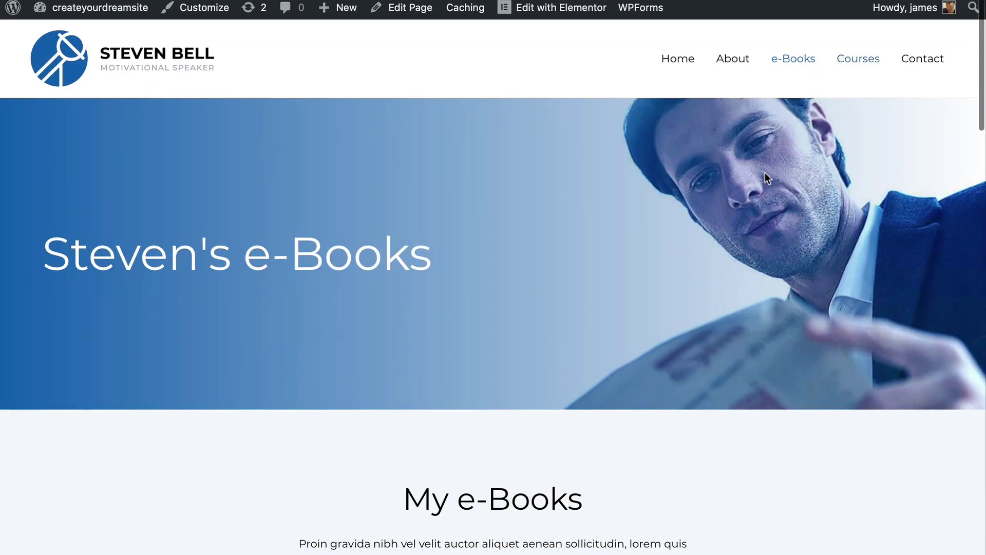
scroll(766, 178, down, 10)
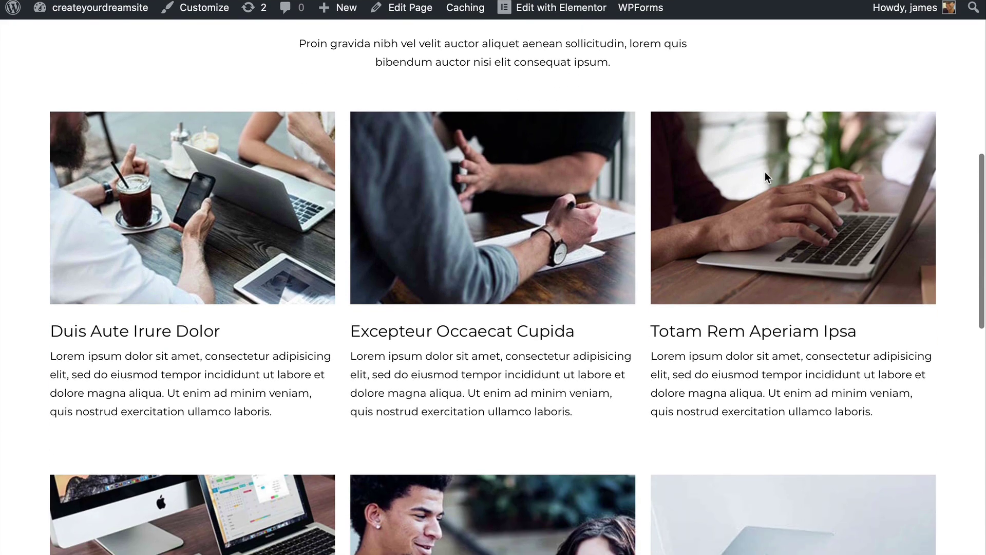
scroll(765, 171, down, 10)
scroll(765, 172, up, 15)
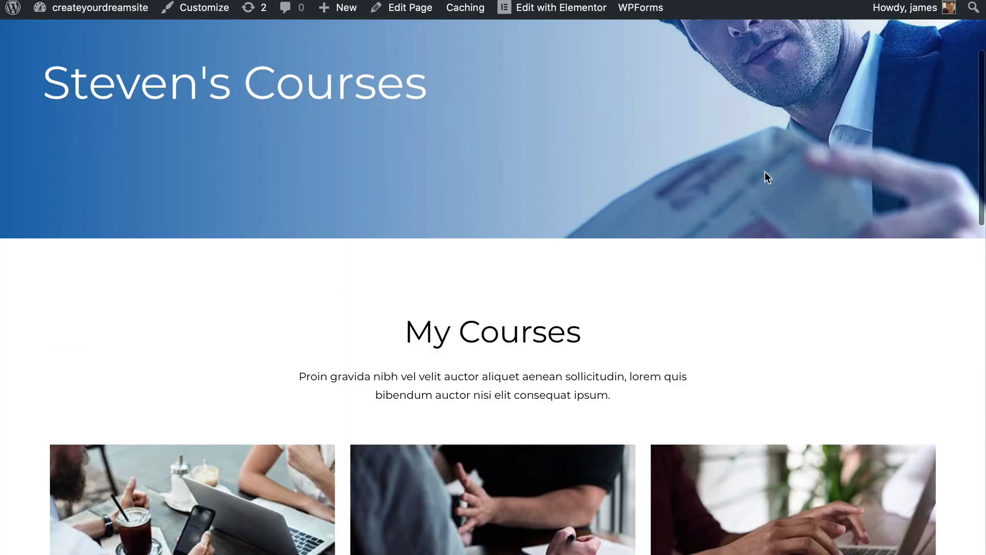
scroll(765, 171, up, 3)
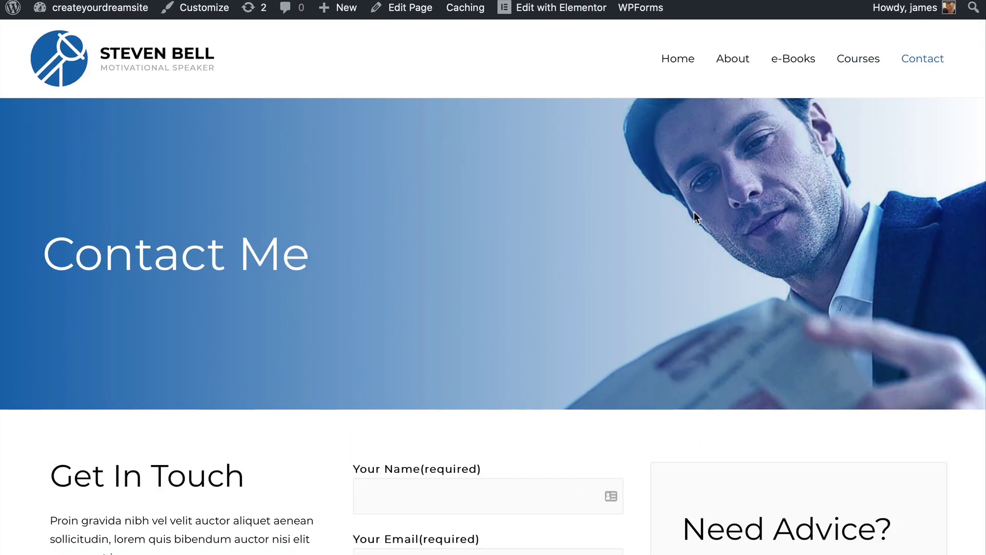
scroll(694, 212, down, 5)
scroll(694, 212, up, 5)
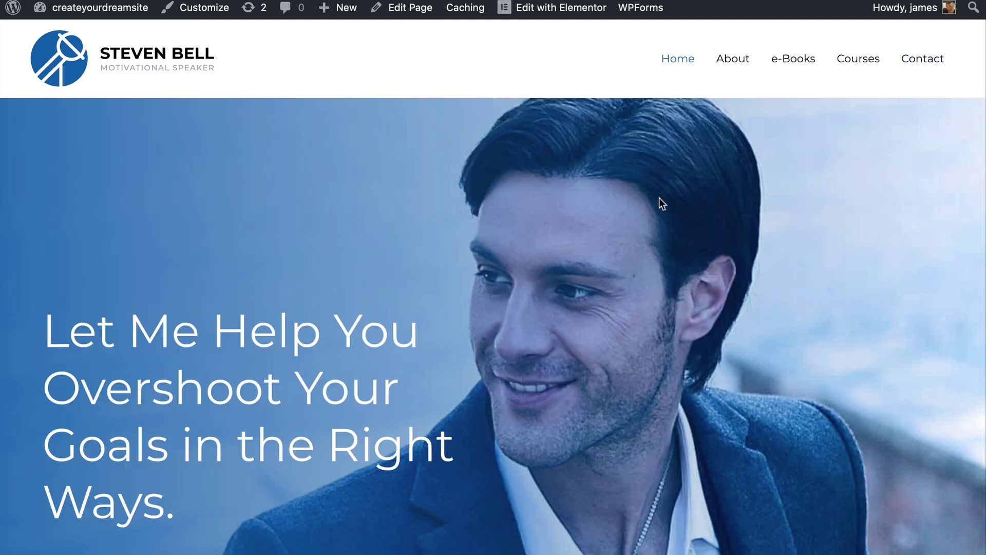
In Elementor, replace 'Overshoot Your Goals in the Right Ways.' in the hero headline with 'Build Your Website.'
mouse_move(585, 15)
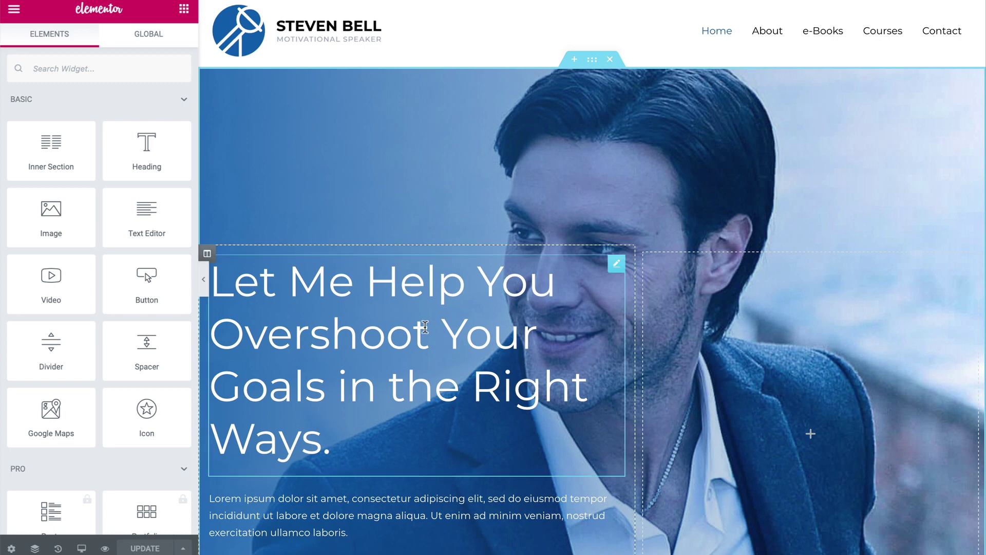
scroll(425, 327, down, 1)
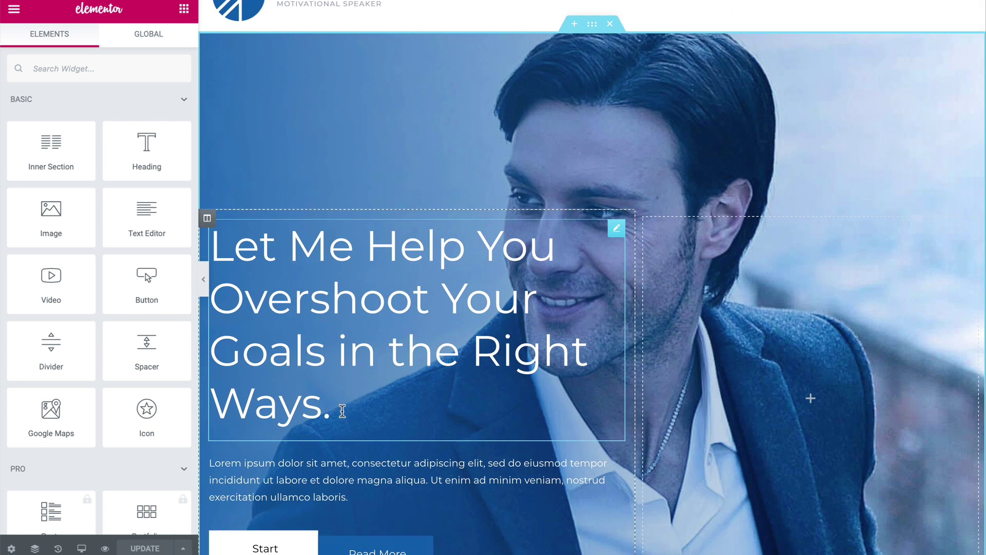
click(341, 411)
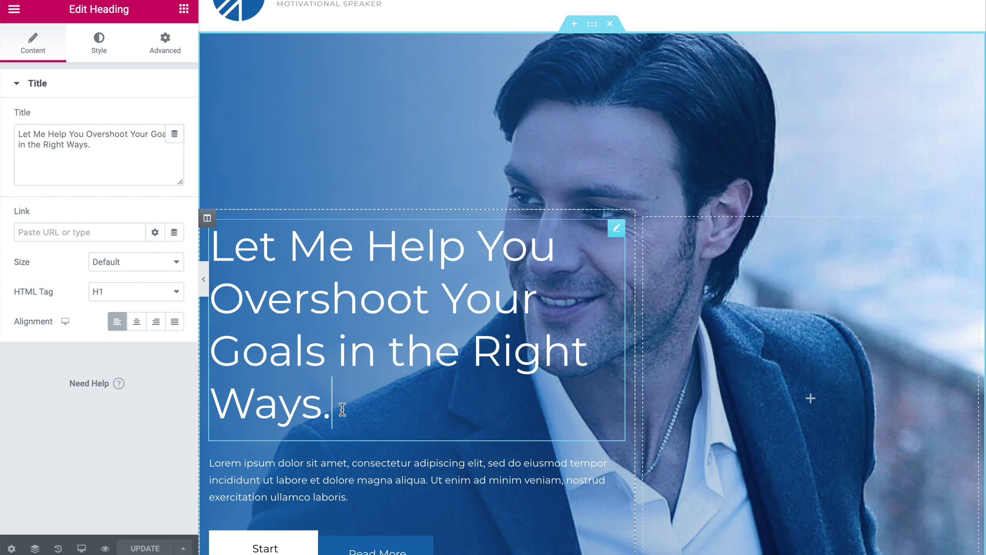
scroll(342, 409, up, 1)
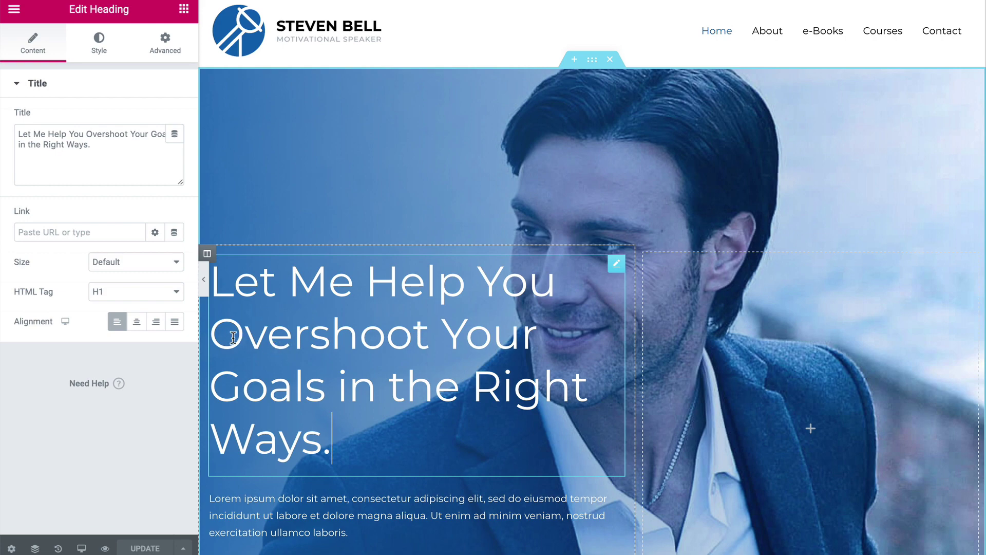
drag(222, 332, 355, 441)
key(BackSpace)
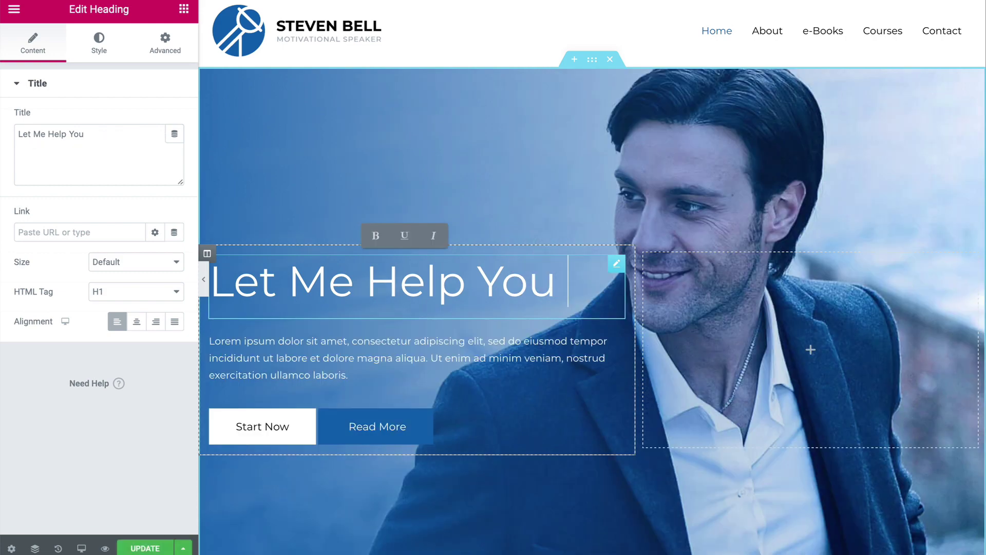
text(Buil)
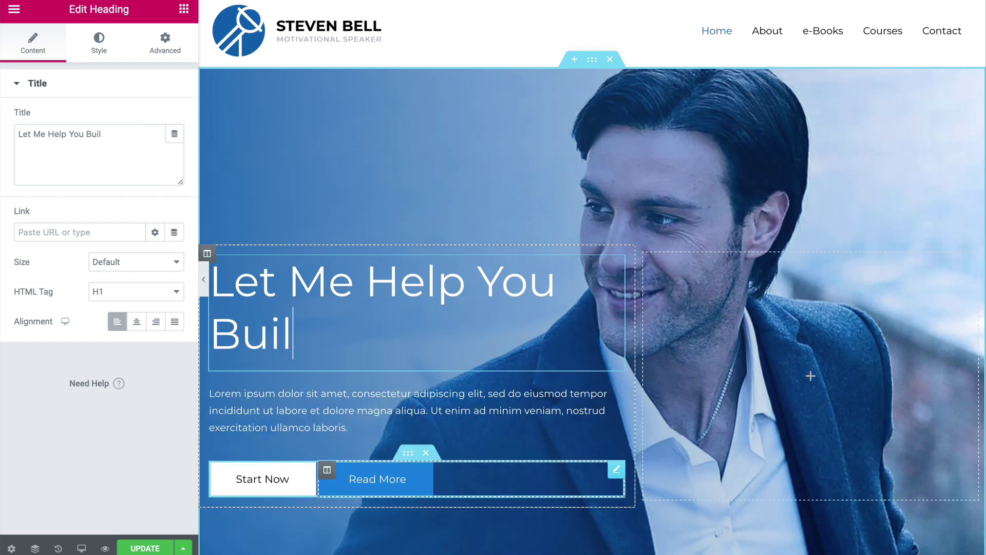
text(d Your Website.)
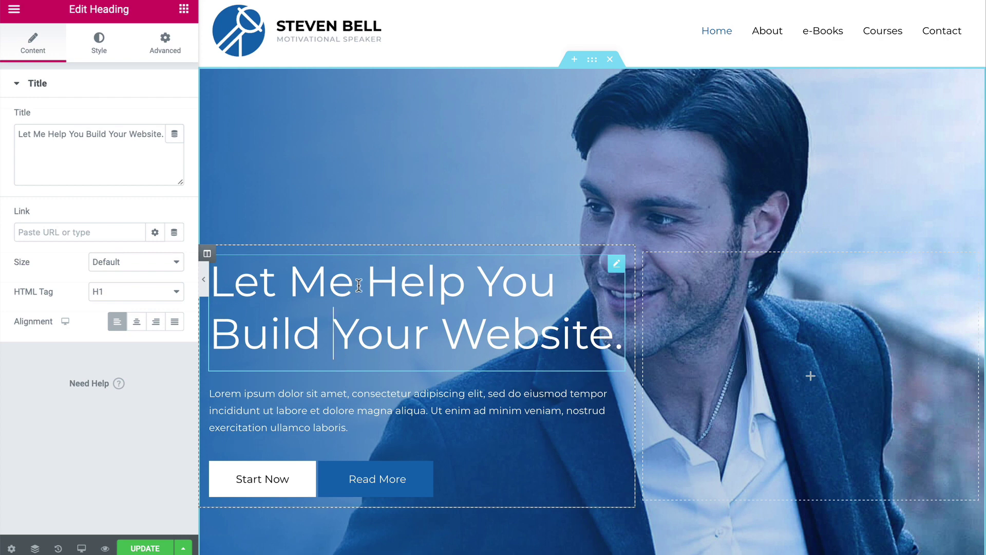
Style the hero headline with the Verdana font family at 59 px size
click(103, 50)
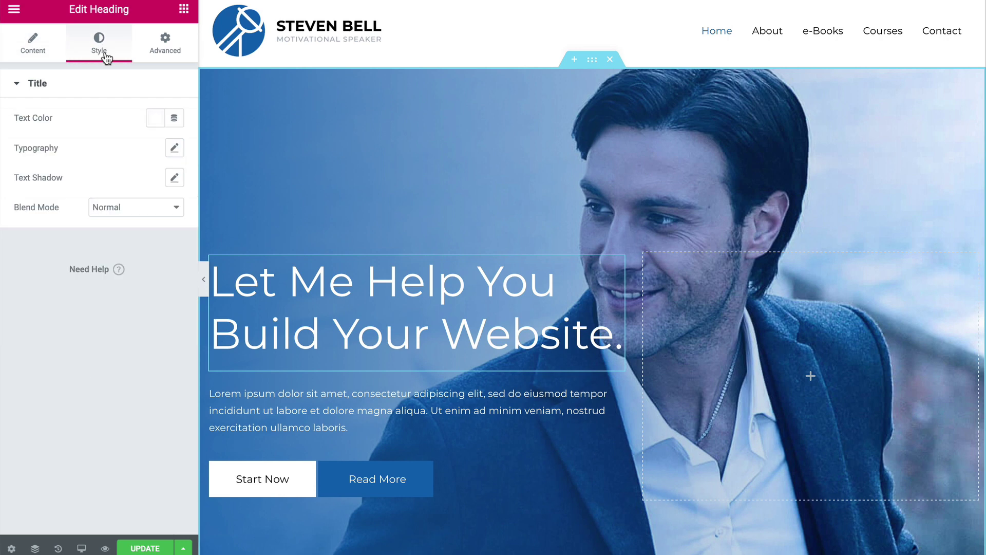
click(175, 149)
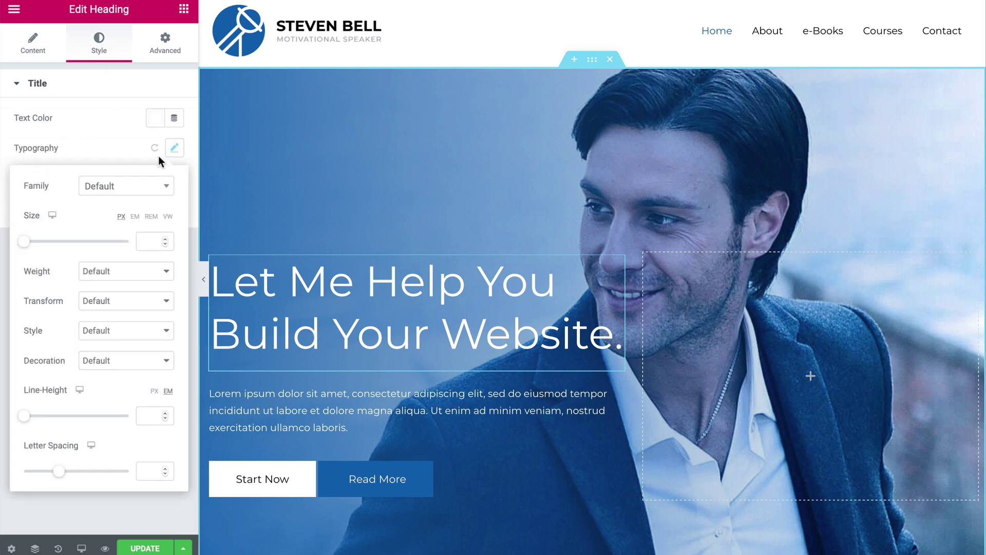
click(119, 191)
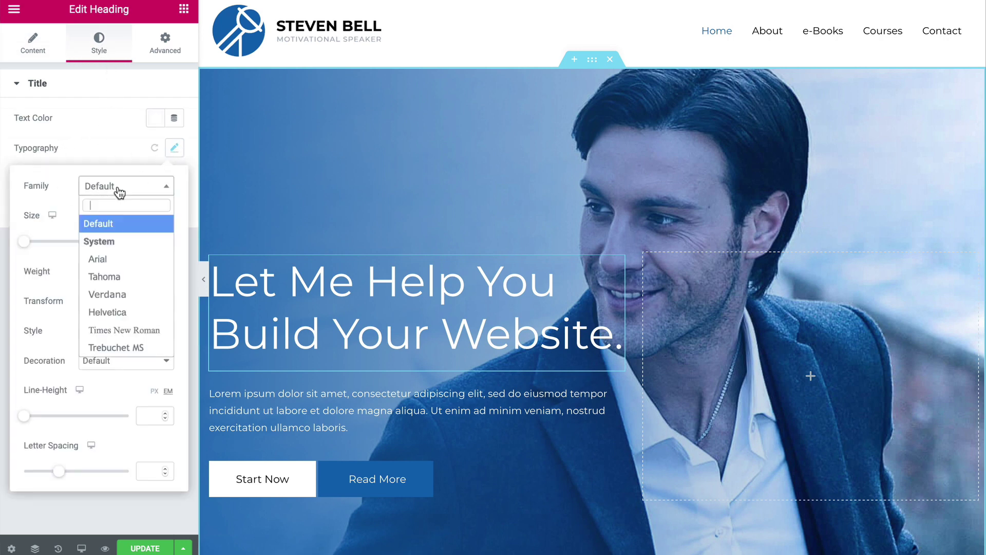
click(118, 294)
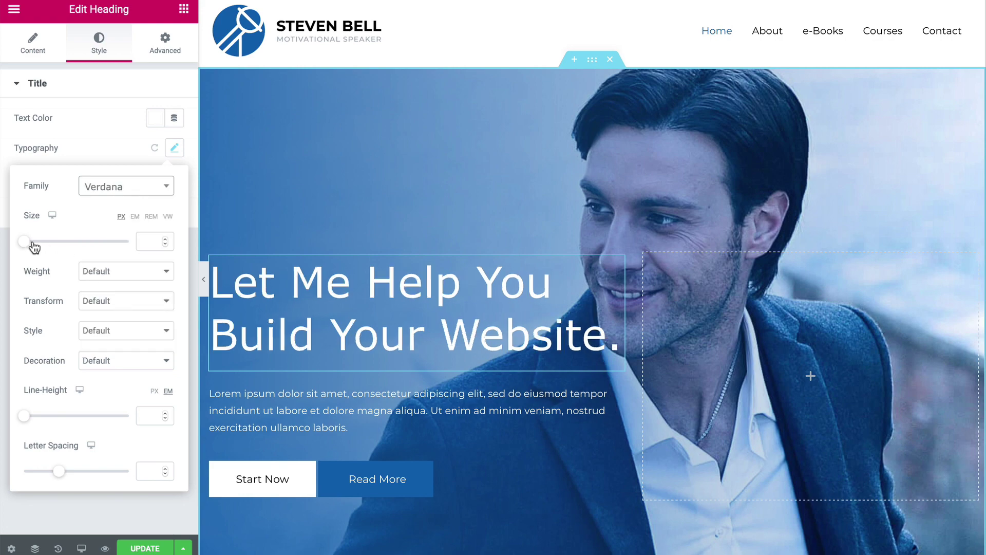
drag(27, 242, 59, 248)
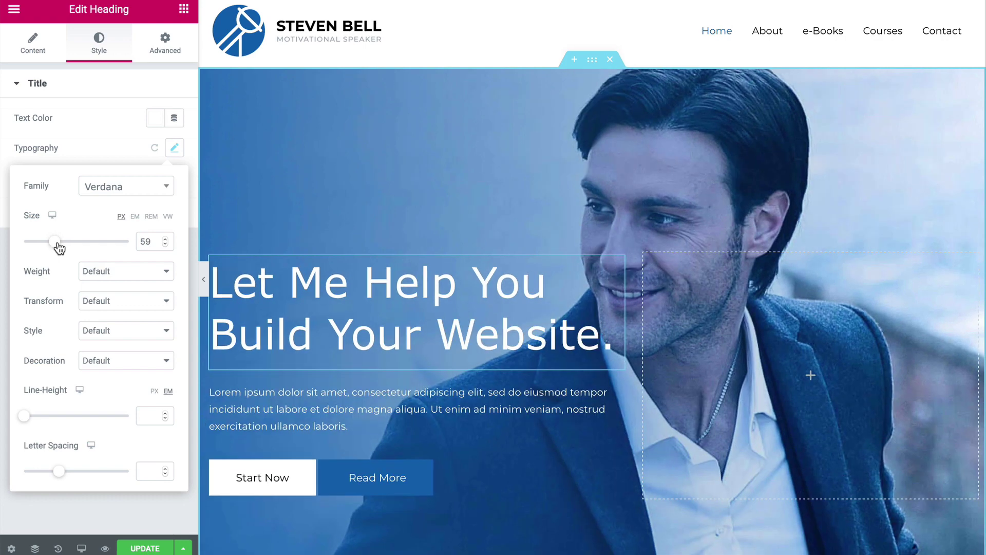
scroll(619, 262, down, 2)
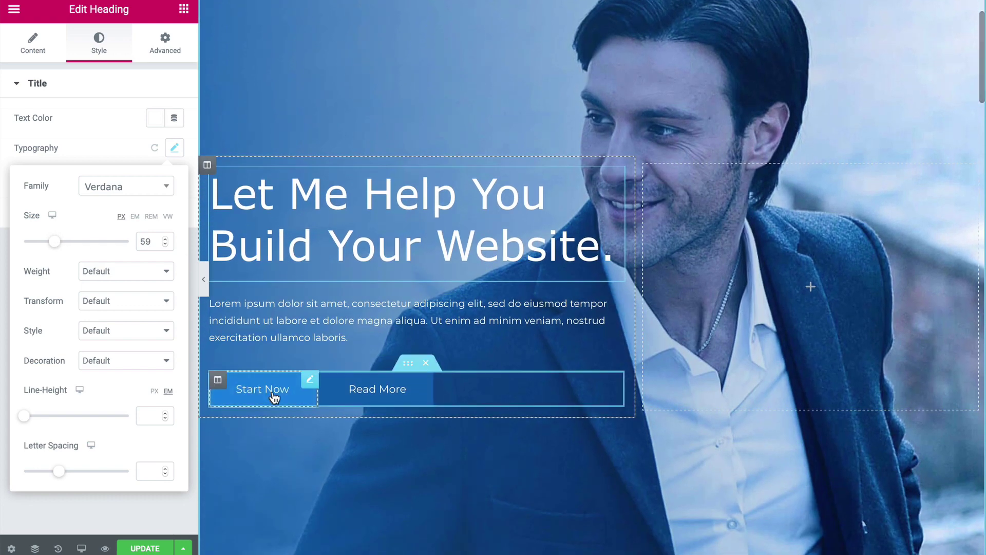
Relabel the Start Now button to 'Get Started'
click(281, 392)
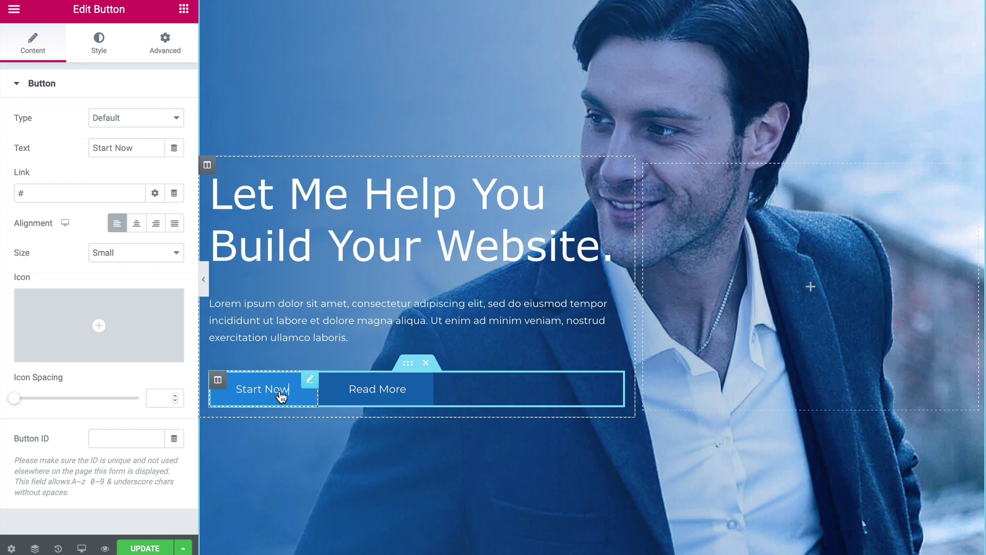
key(BackSpace)
key(BackSpace)
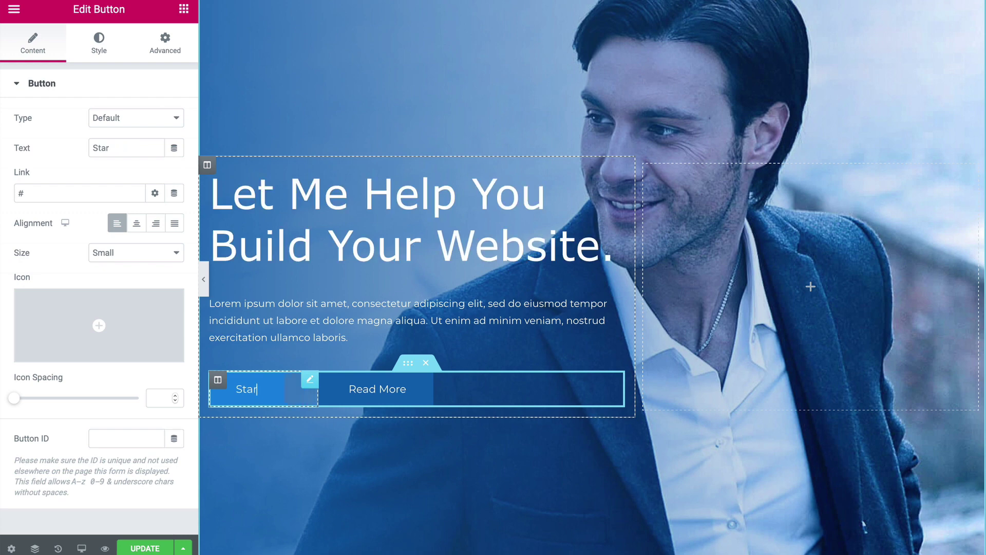
key(BackSpace)
key(BackSpace)
text(Get)
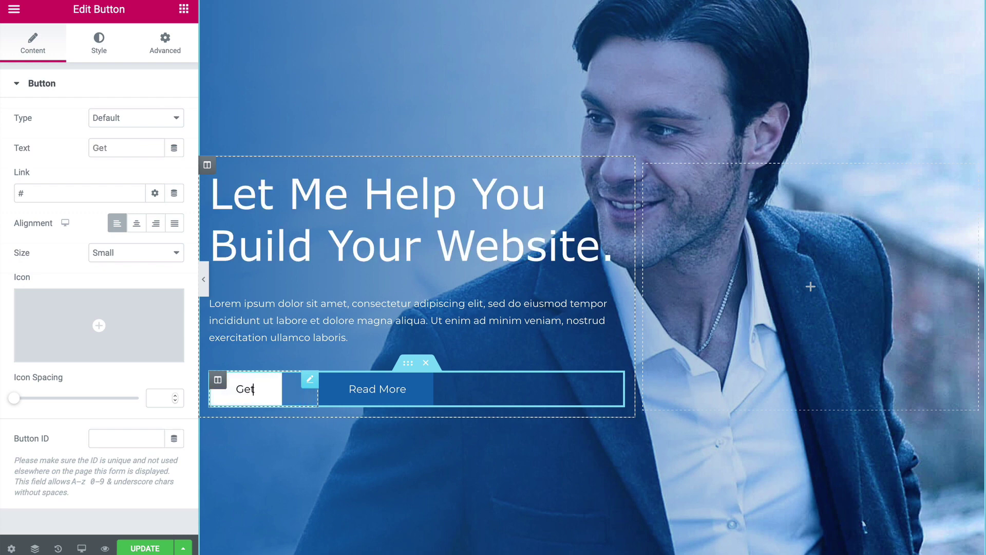
text( Started)
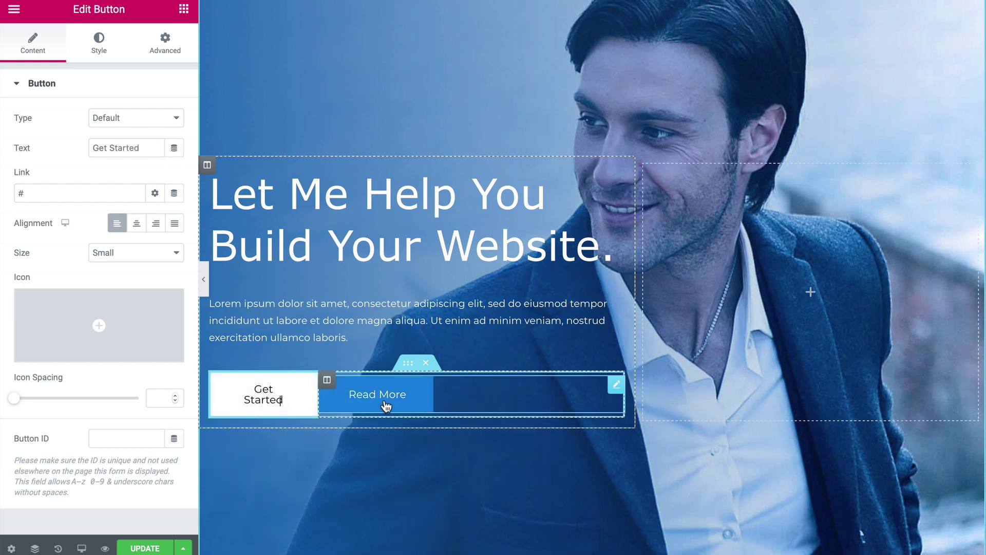
Delete the Read More button and clear the '#' link from Get Started
right_click(615, 388)
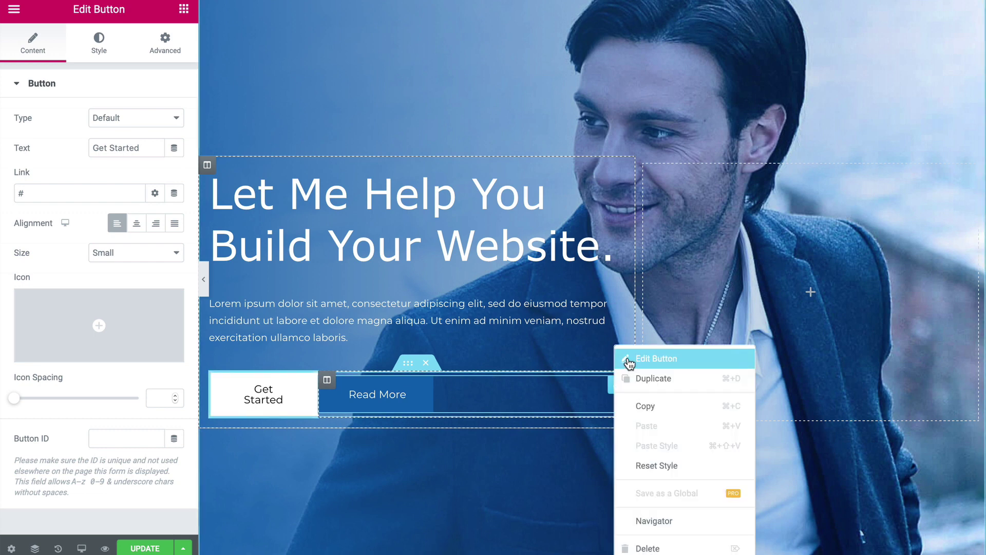
click(648, 546)
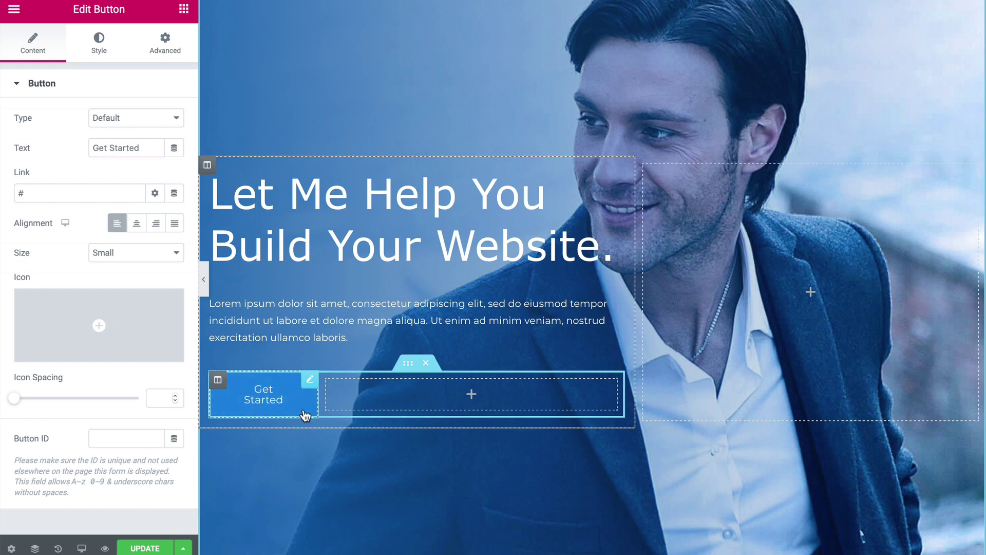
scroll(300, 421, up, 1)
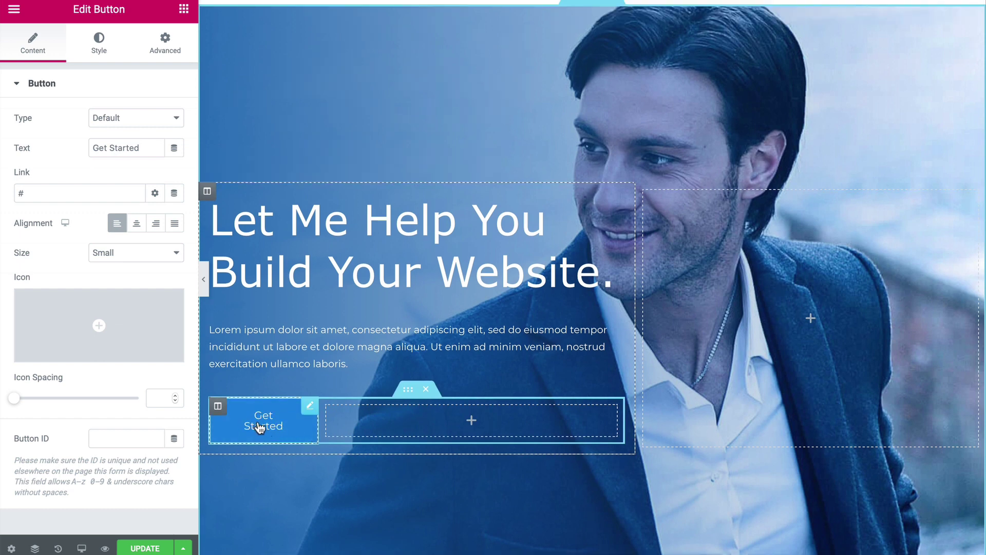
click(64, 193)
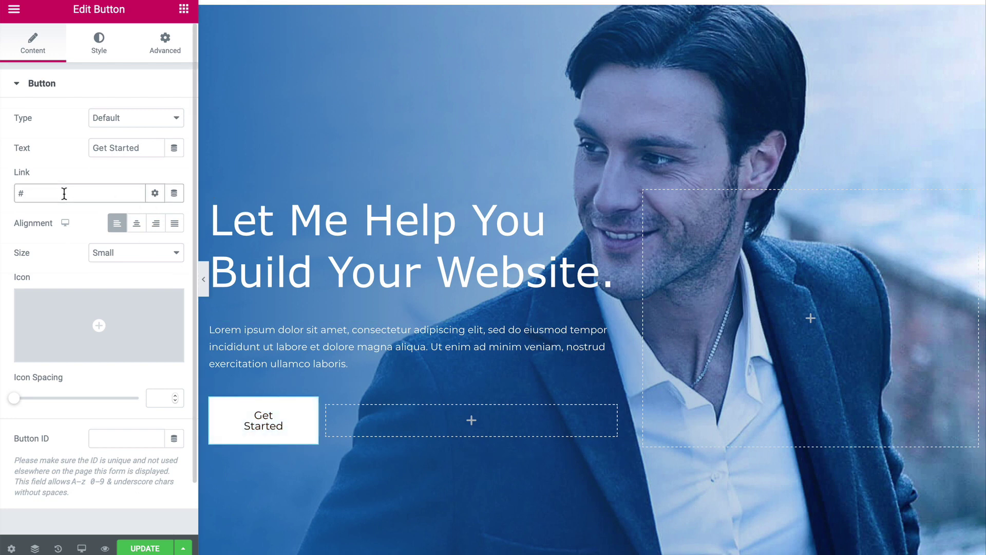
key(BackSpace)
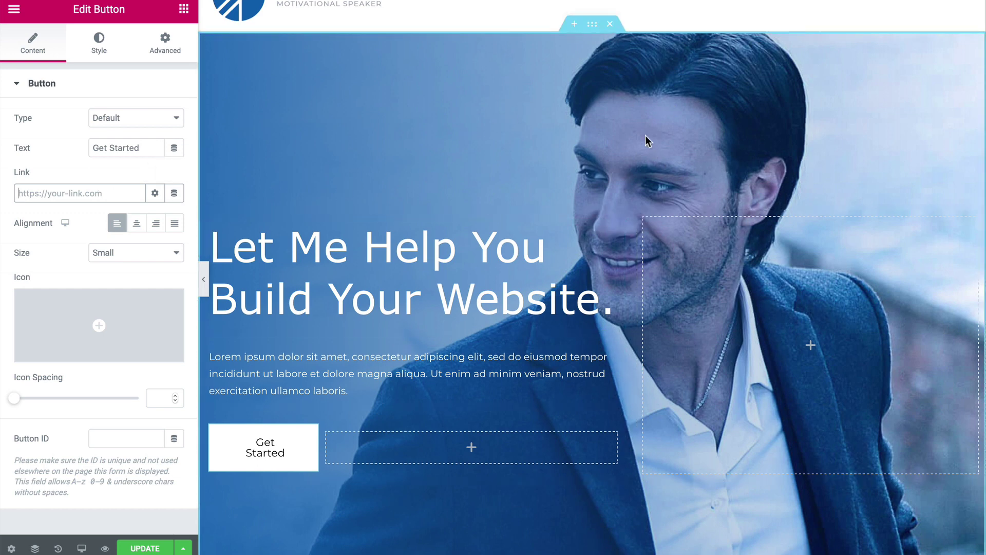
Replace the hero section's background with the restaurant photo of a smiling man in a white jacket
click(593, 24)
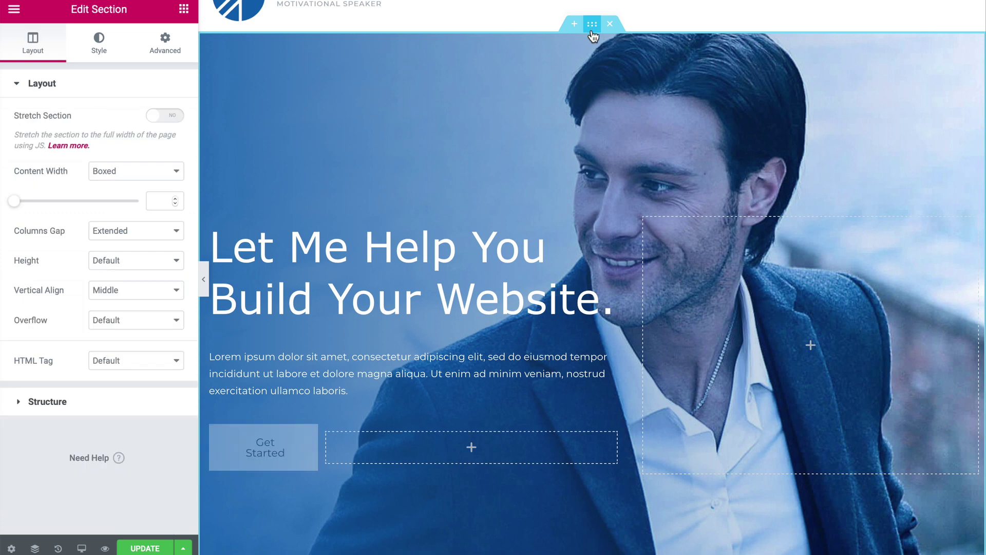
click(100, 51)
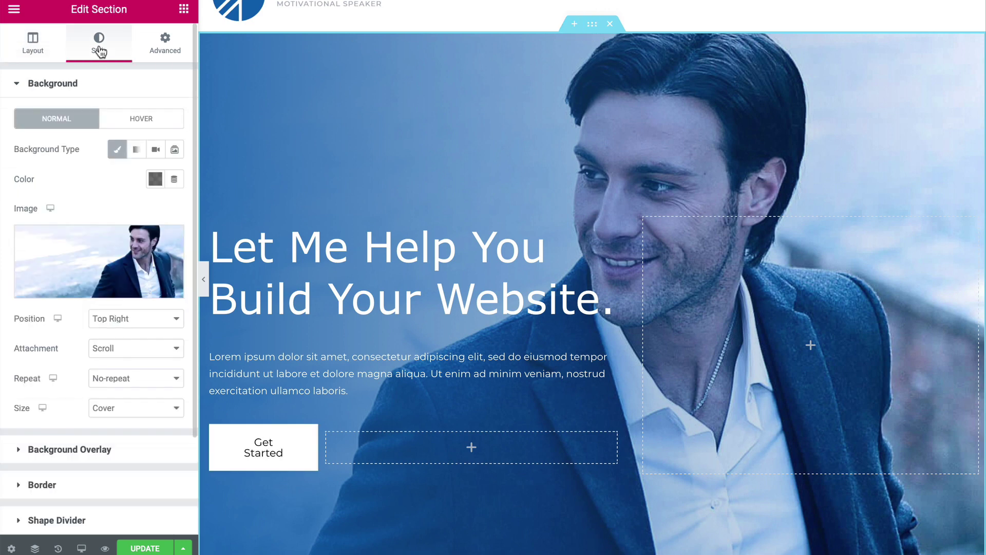
mouse_move(77, 287)
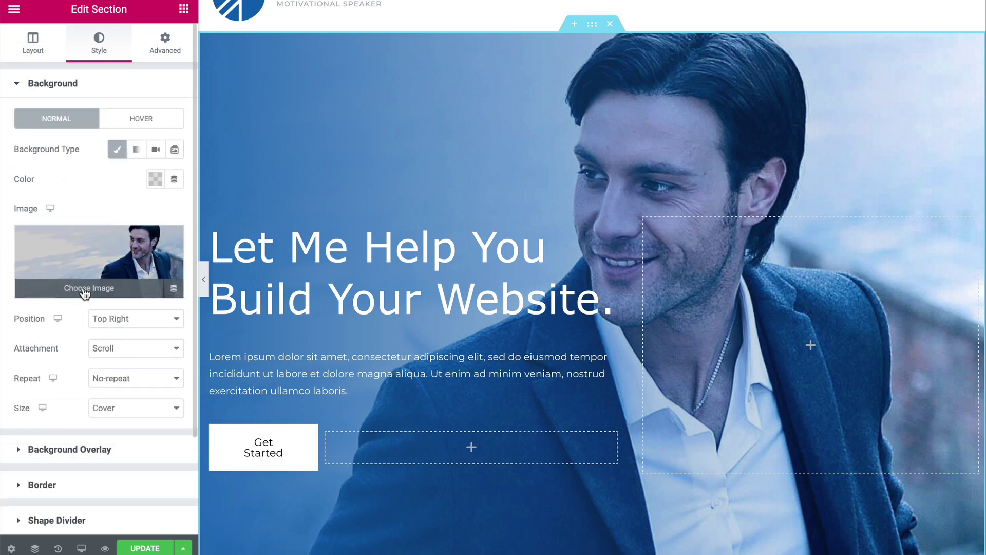
click(83, 289)
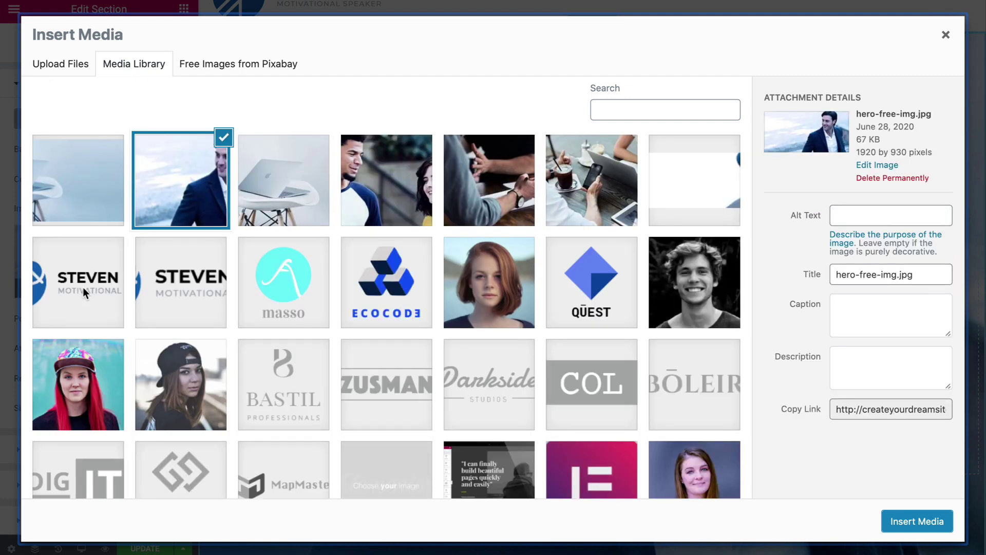
click(76, 65)
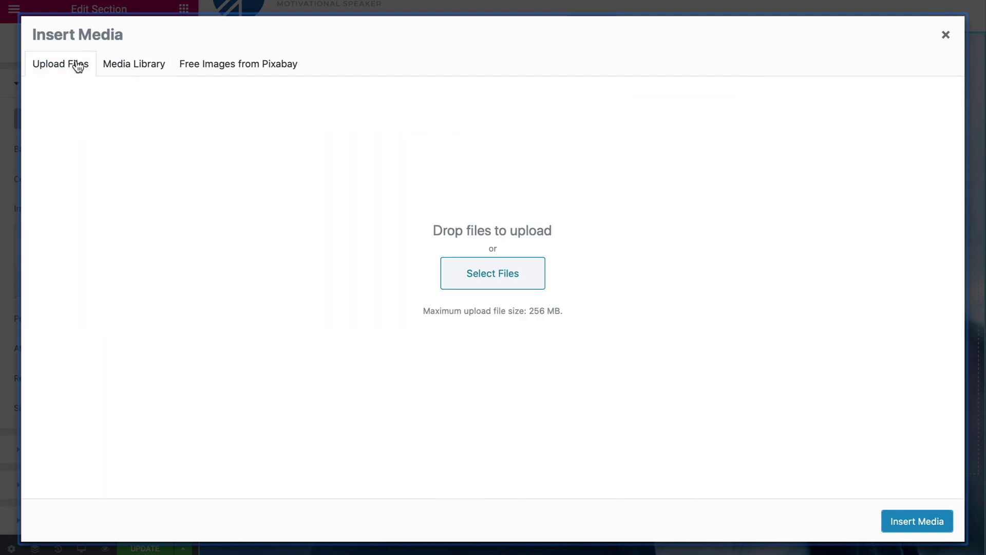
click(462, 281)
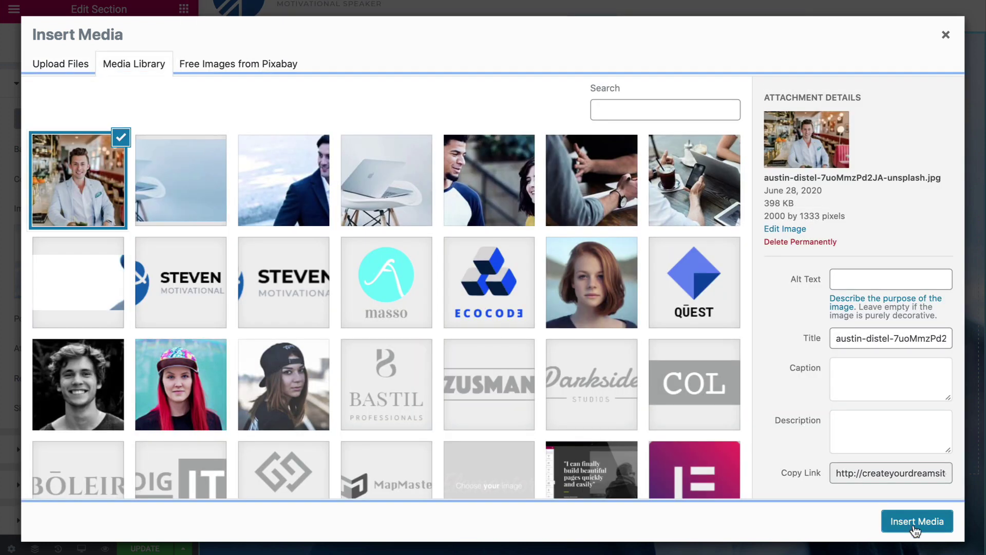
click(913, 525)
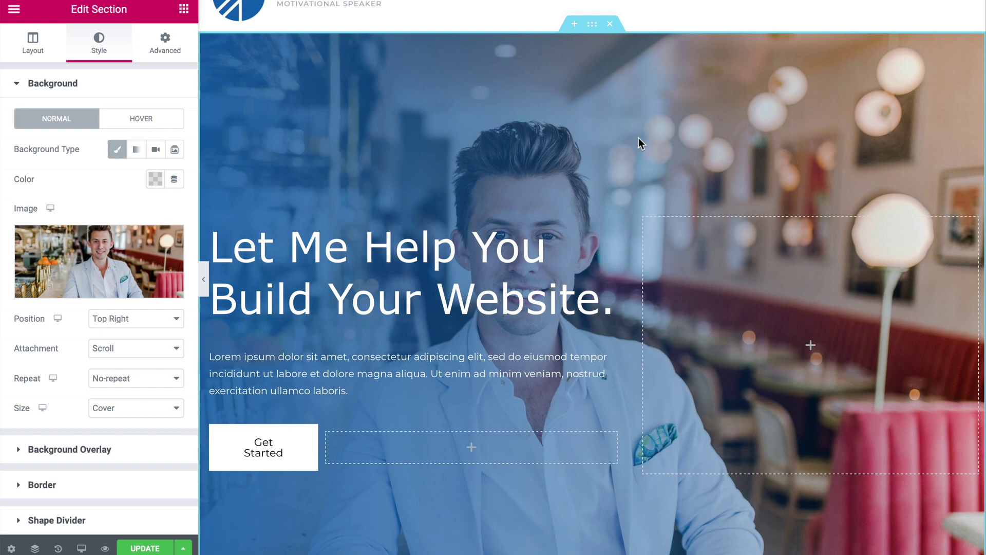
Set the hero background image's attachment to Fixed
scroll(639, 137, down, 3)
scroll(639, 138, up, 3)
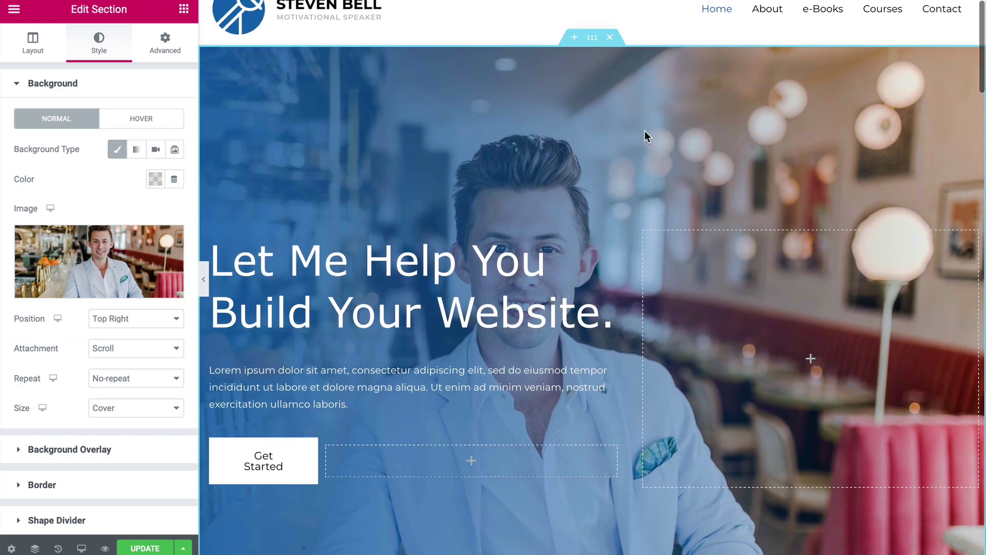
scroll(644, 135, down, 5)
scroll(642, 133, up, 4)
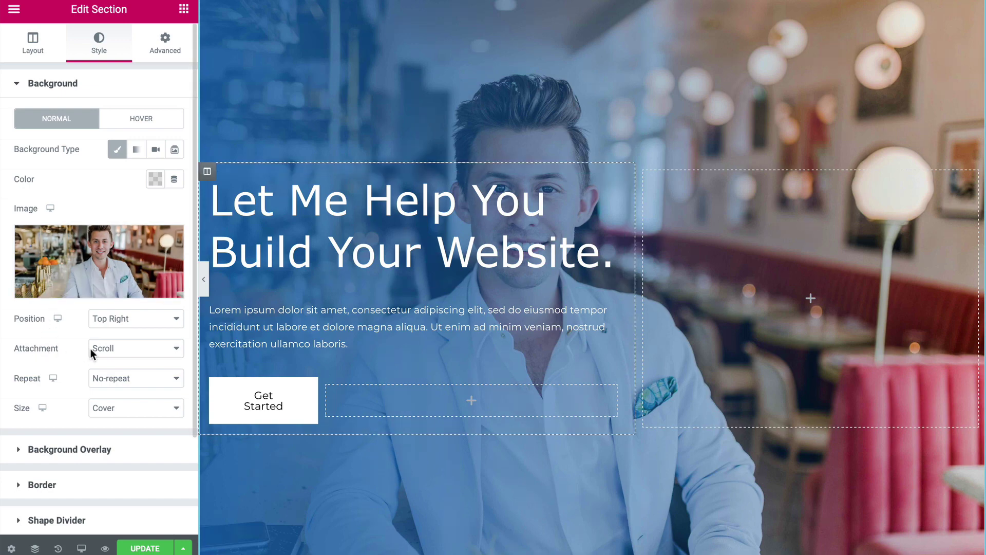
click(132, 353)
click(129, 363)
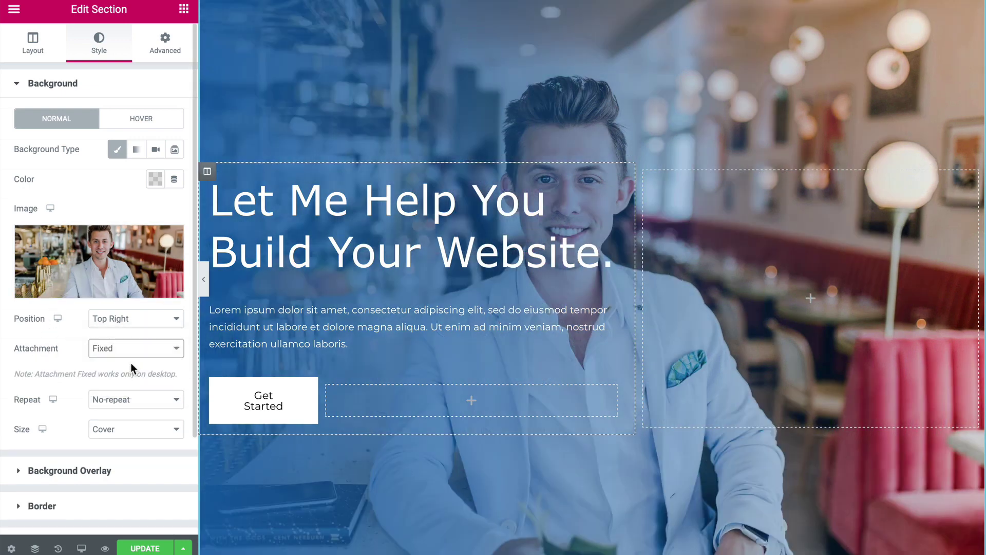
scroll(526, 116, down, 3)
scroll(526, 116, up, 3)
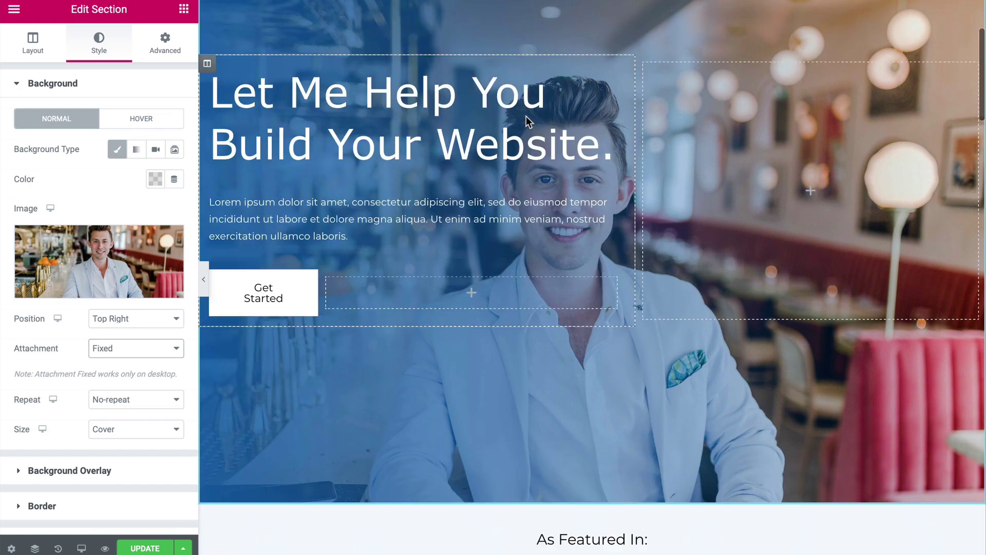
scroll(526, 116, up, 1)
scroll(525, 116, down, 1)
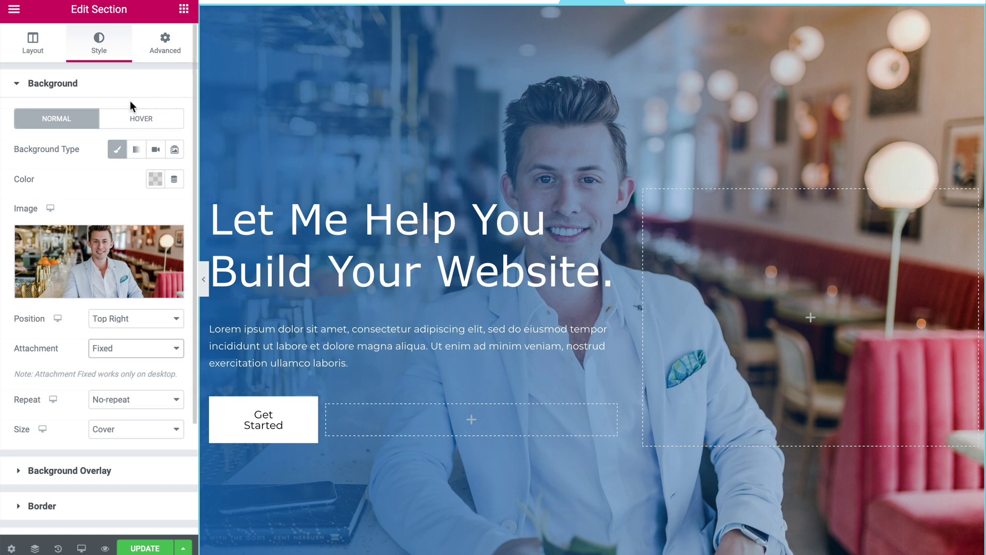
Rotate the hero's blue gradient overlay to a 360 angle, keeping opacity at 0.9
click(53, 470)
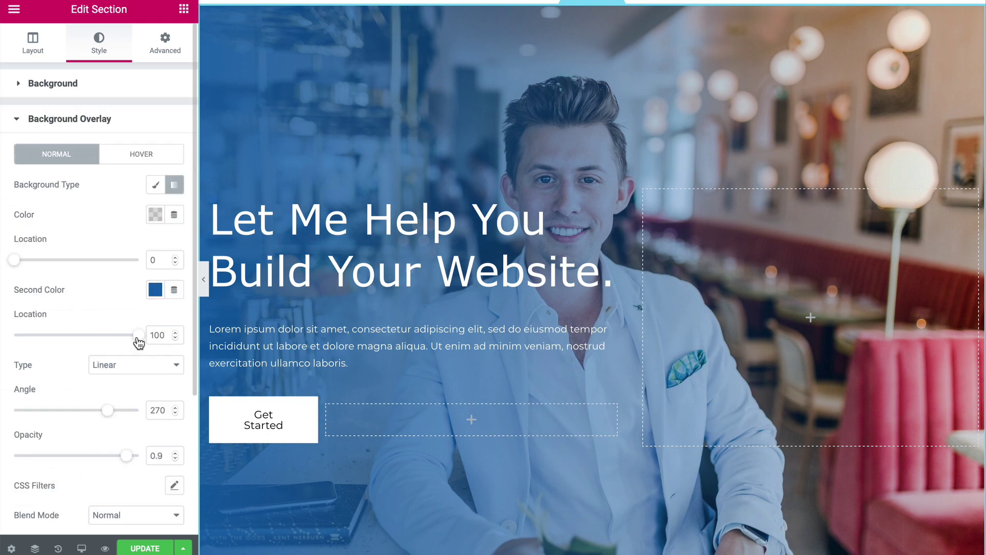
drag(111, 415, 141, 416)
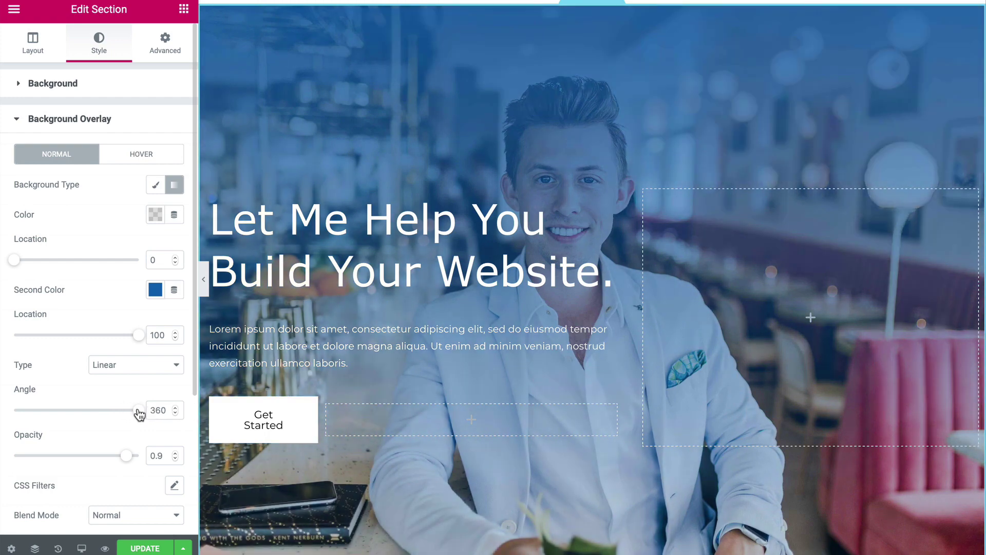
mouse_move(127, 457)
mouse_down()
mouse_move(16, 458)
mouse_move(136, 462)
mouse_up()
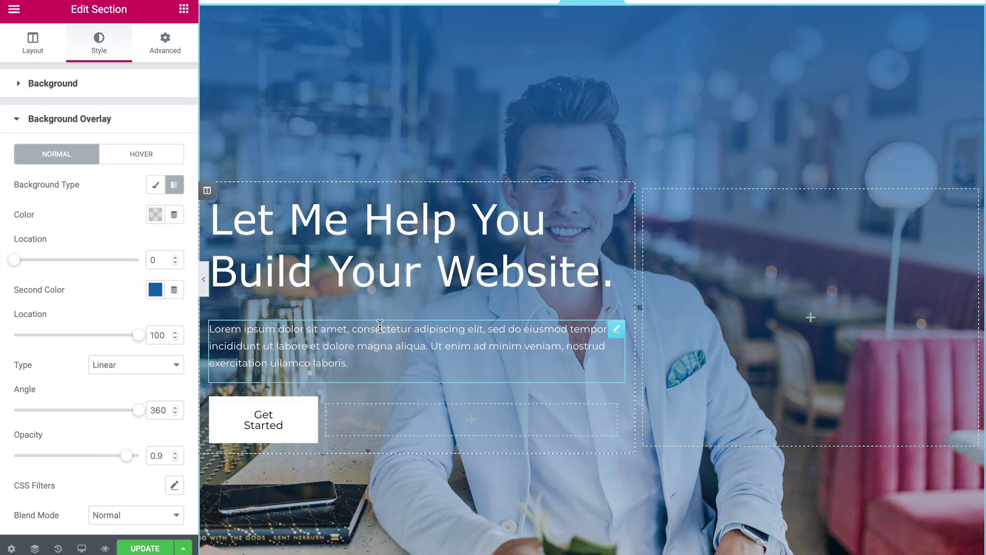
scroll(380, 326, down, 3)
scroll(380, 326, up, 4)
scroll(380, 327, down, 1)
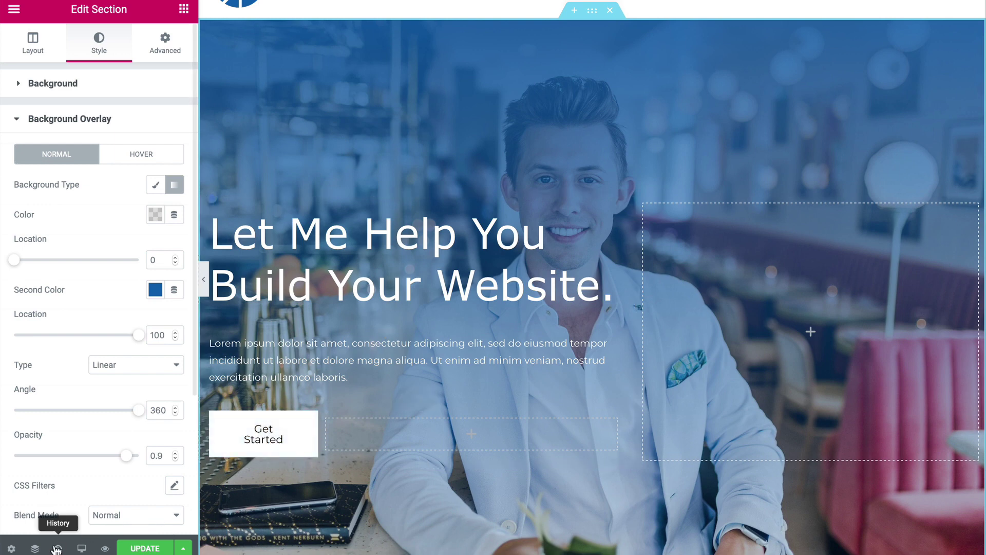
In the Navigator, drag the fifth section higher and delete the What I Do section
click(36, 547)
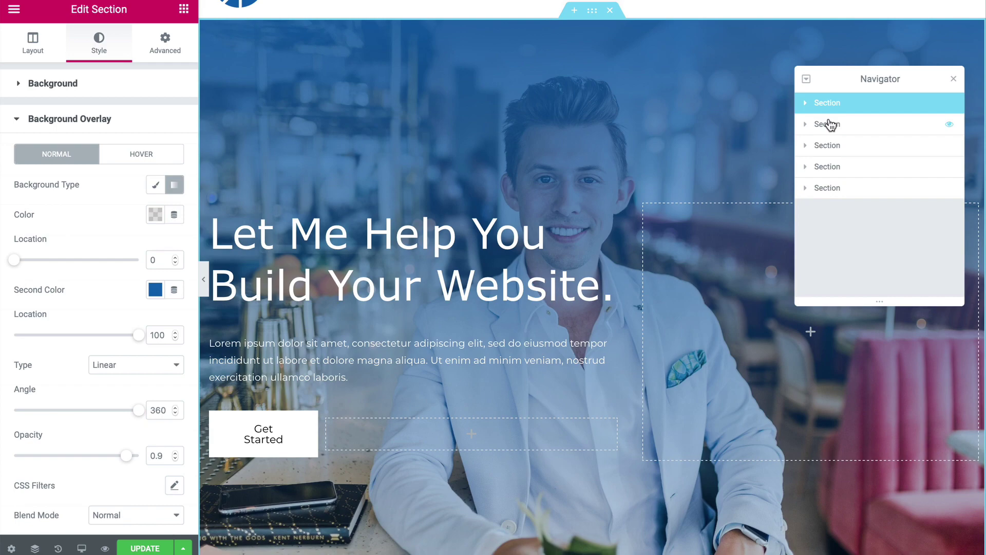
click(828, 124)
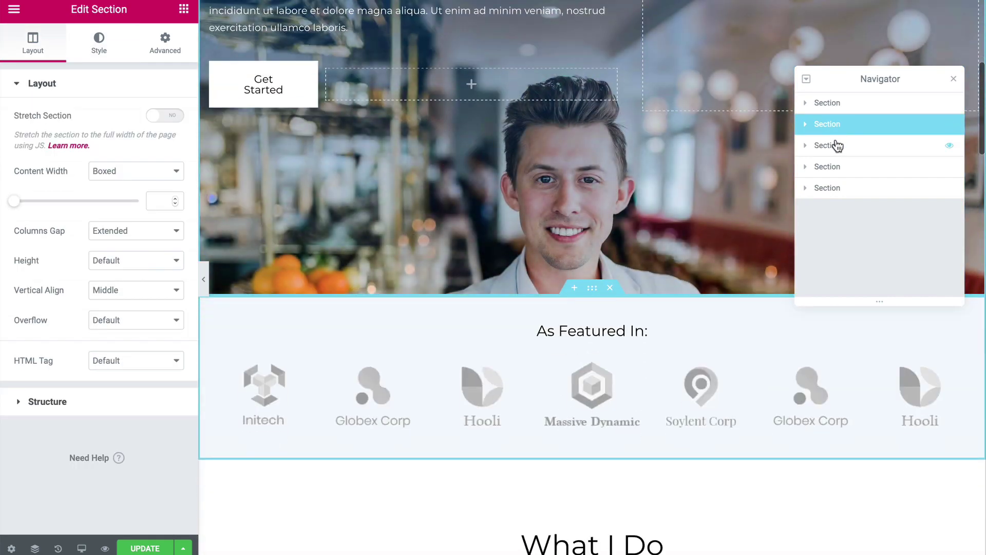
click(836, 145)
click(840, 167)
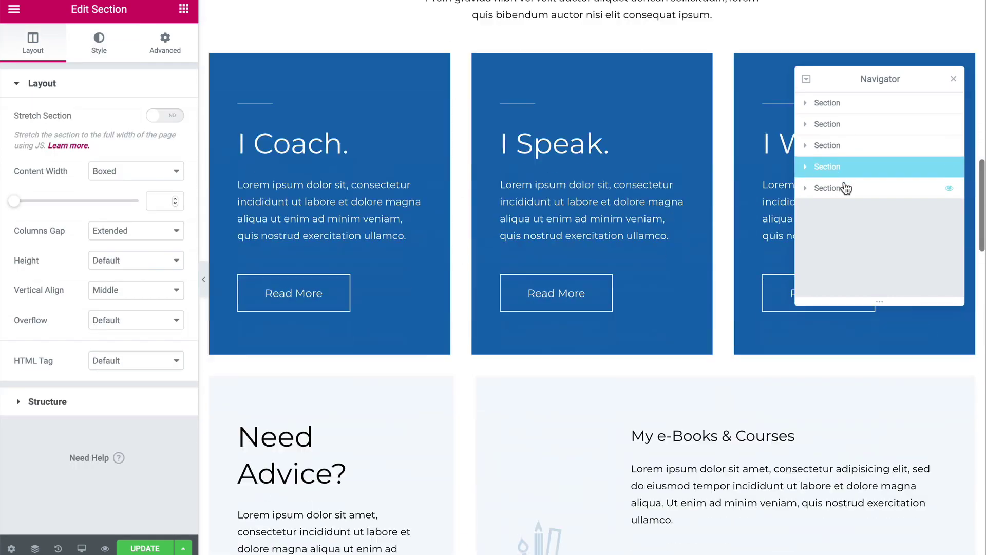
click(844, 189)
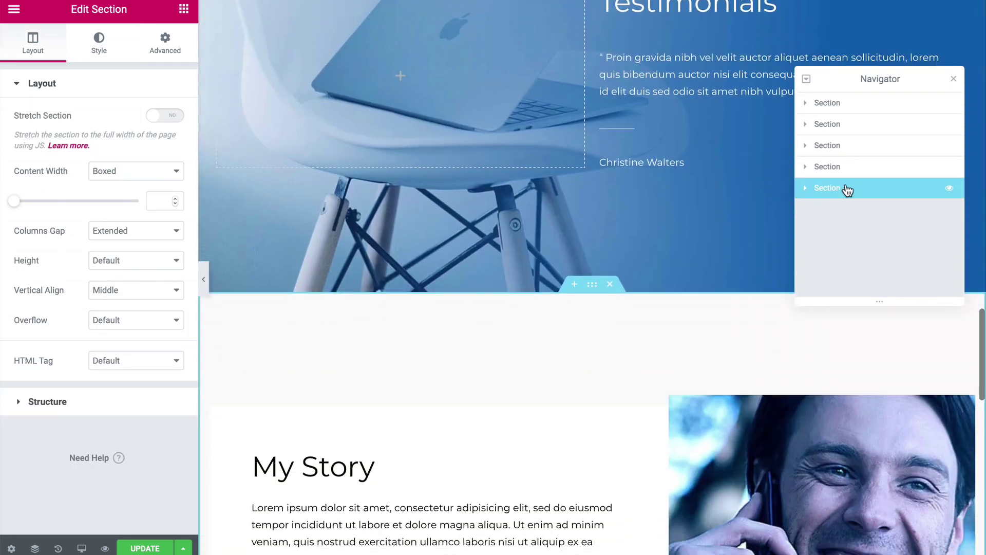
drag(847, 189, 845, 144)
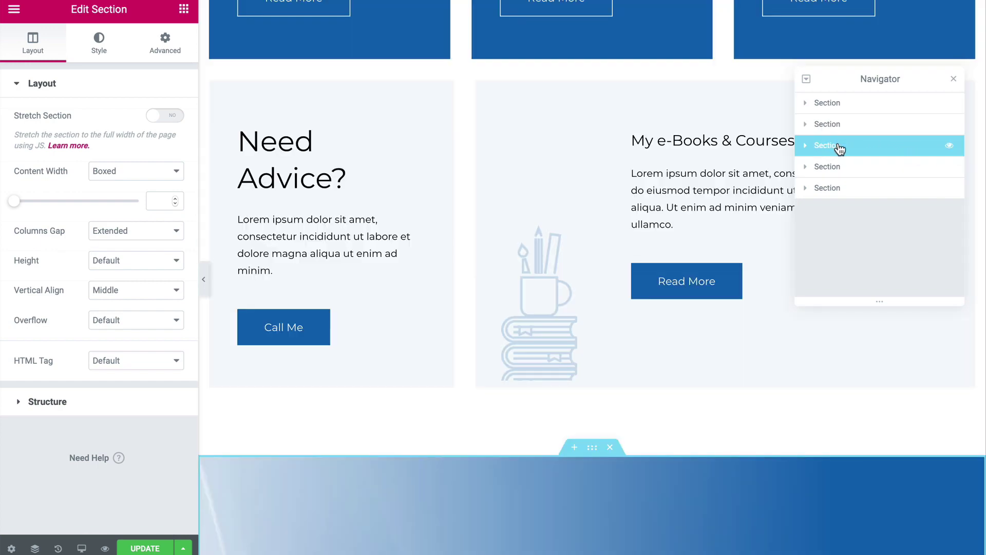
scroll(702, 154, up, 8)
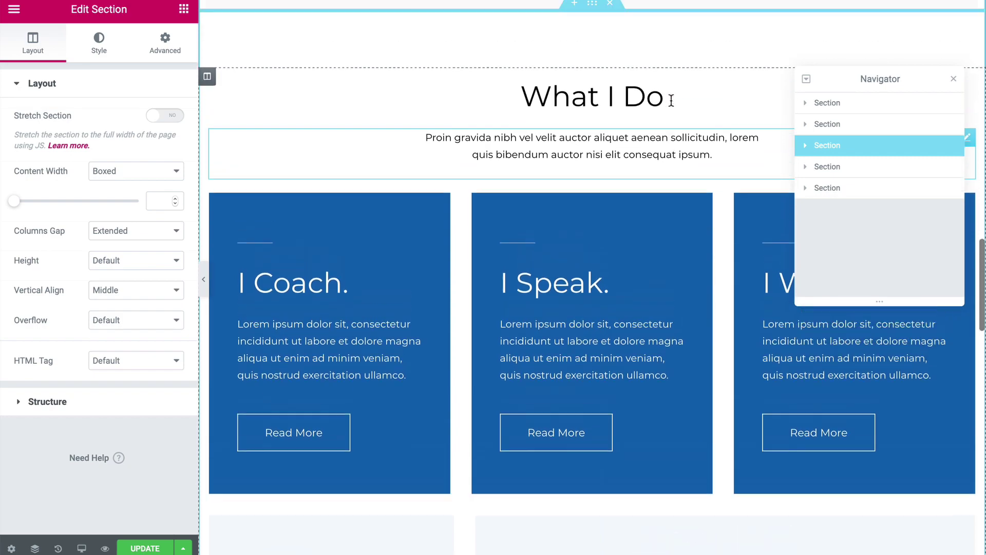
key(Delete)
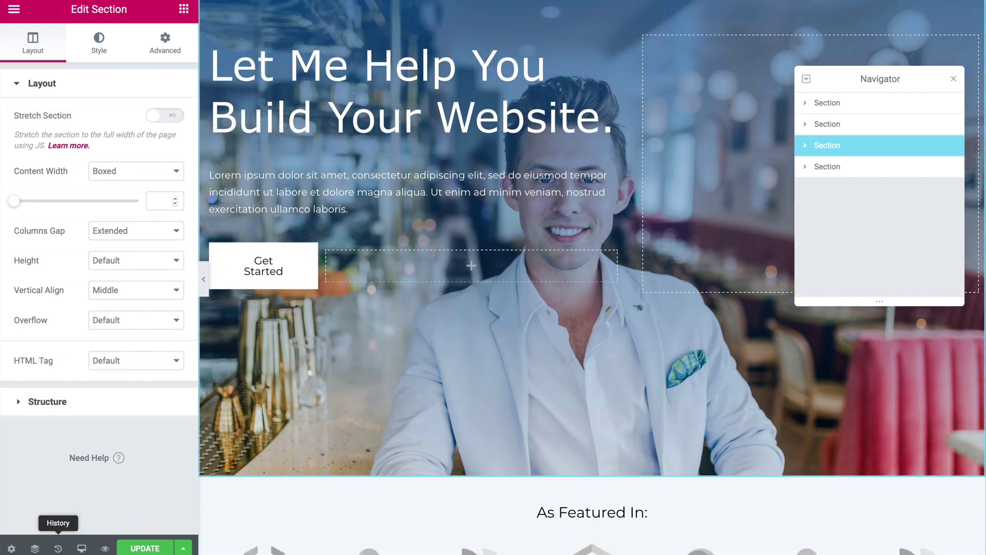
Restore the page via History to the opacity edit, recovering five sections, and close the Navigator
click(57, 548)
scroll(99, 381, down, 5)
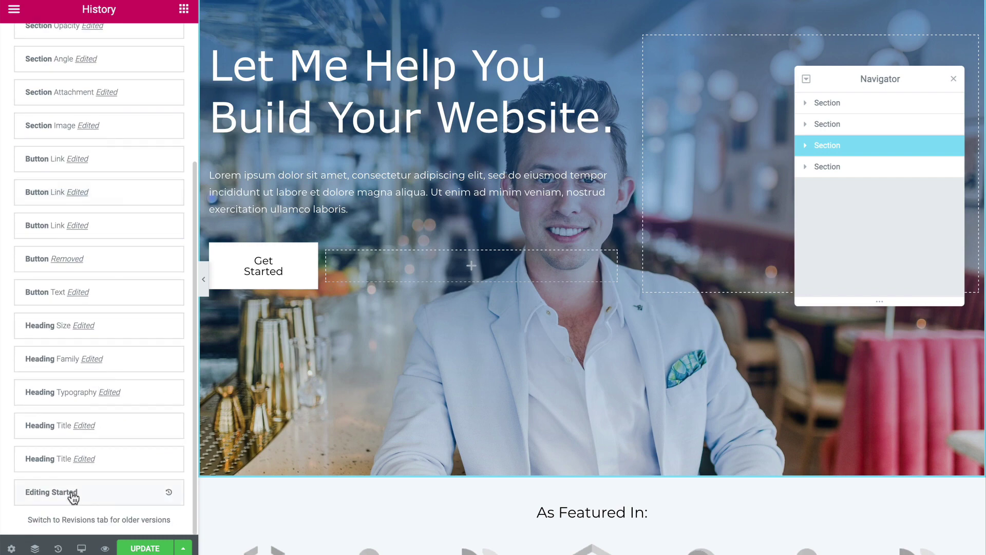
click(73, 493)
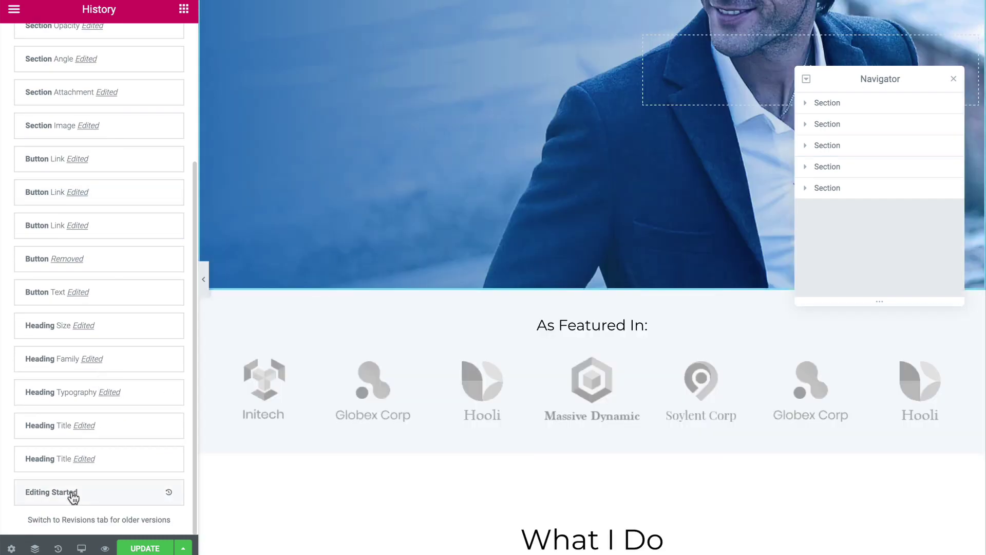
scroll(418, 381, up, 5)
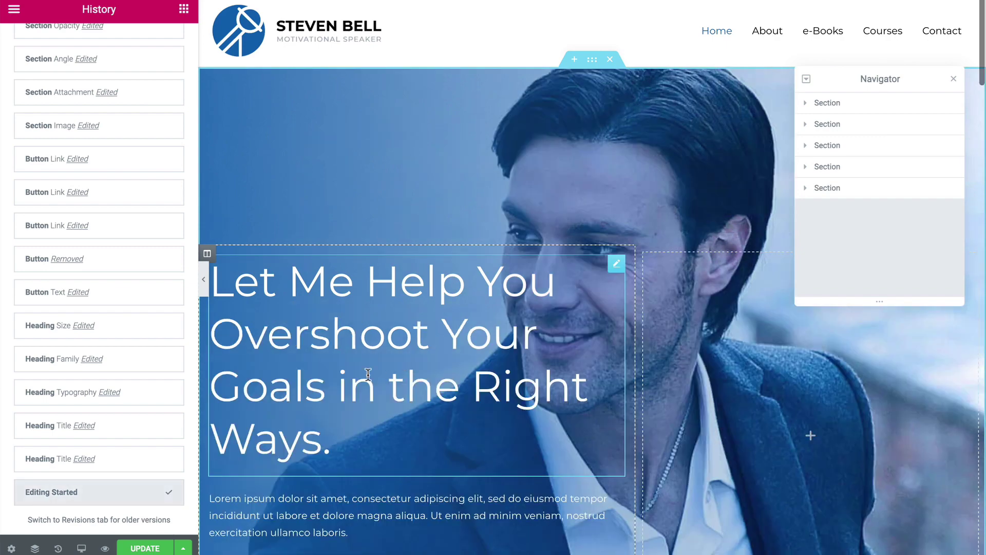
scroll(133, 295, up, 4)
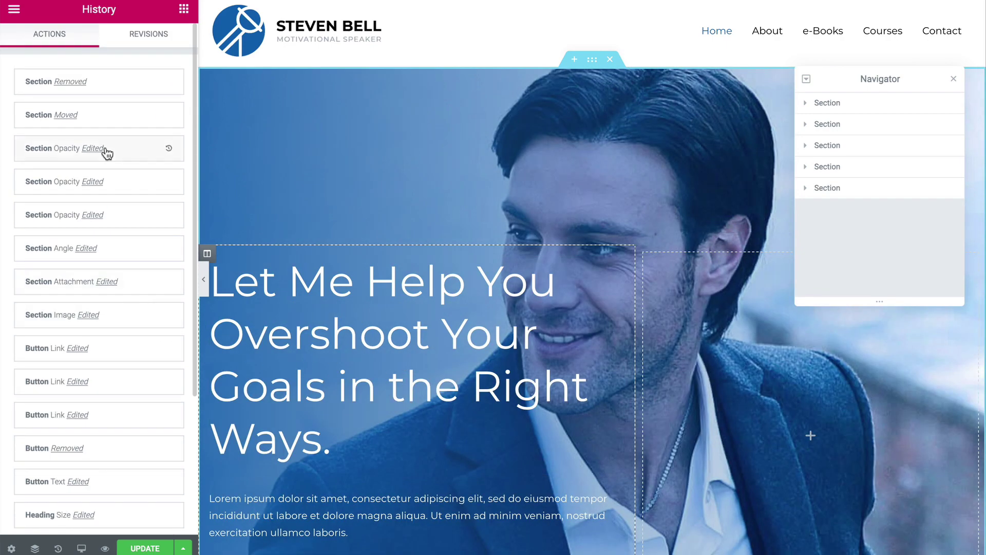
click(105, 191)
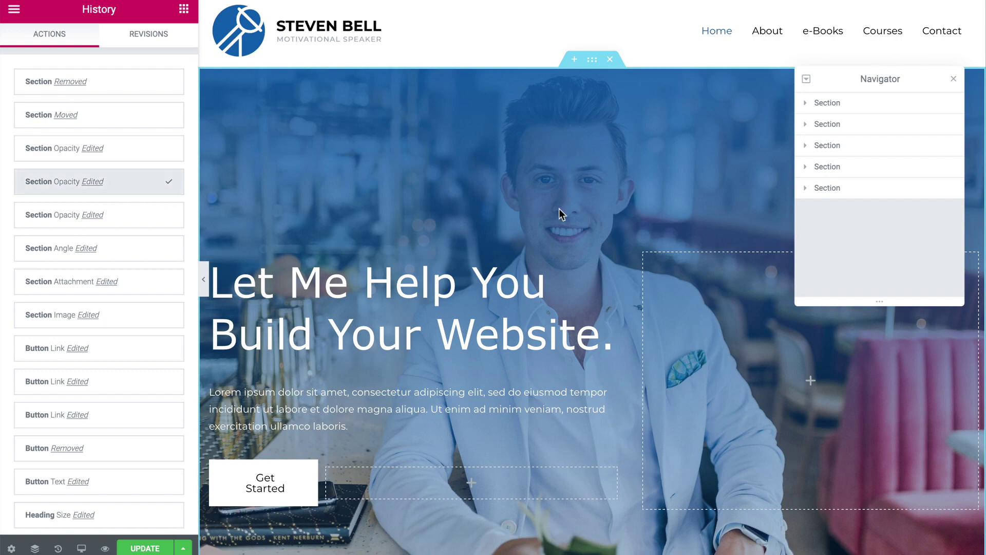
click(953, 80)
scroll(561, 132, down, 2)
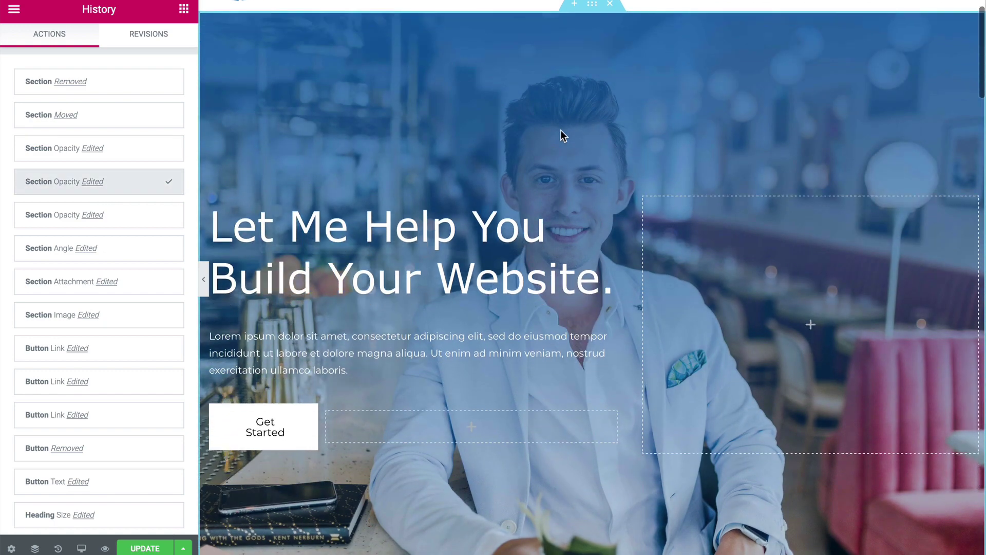
Save the page with UPDATE and inspect the As Featured In logo gallery's images
click(144, 548)
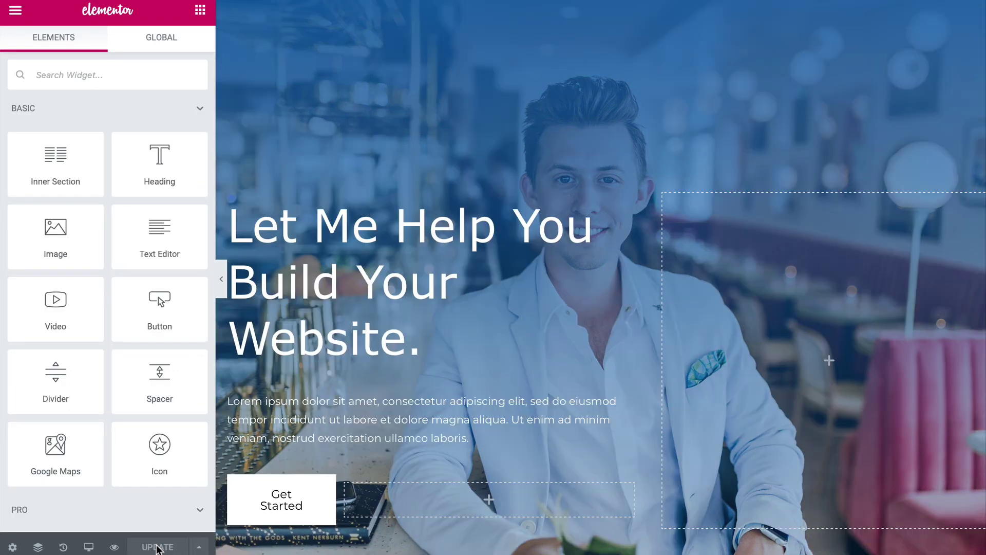
scroll(664, 321, down, 8)
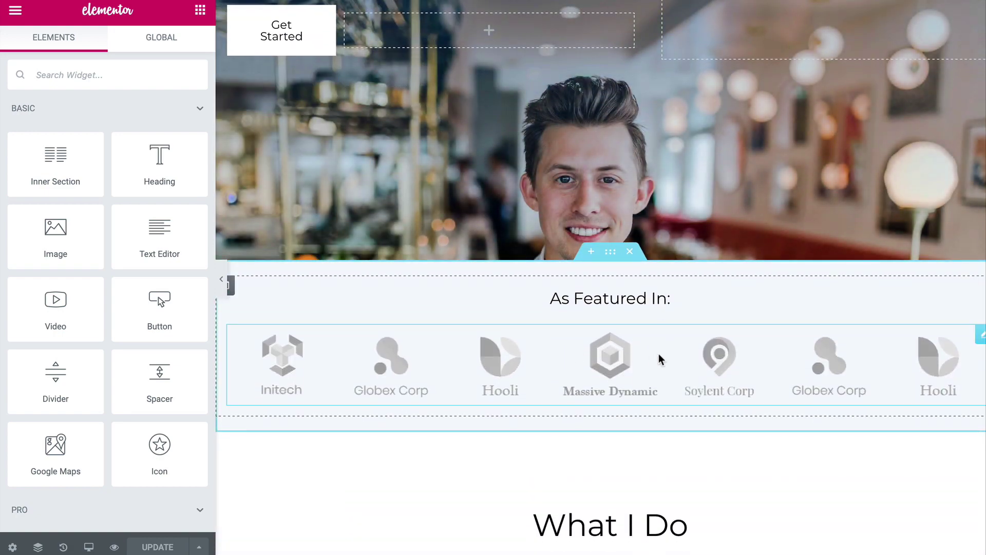
click(658, 353)
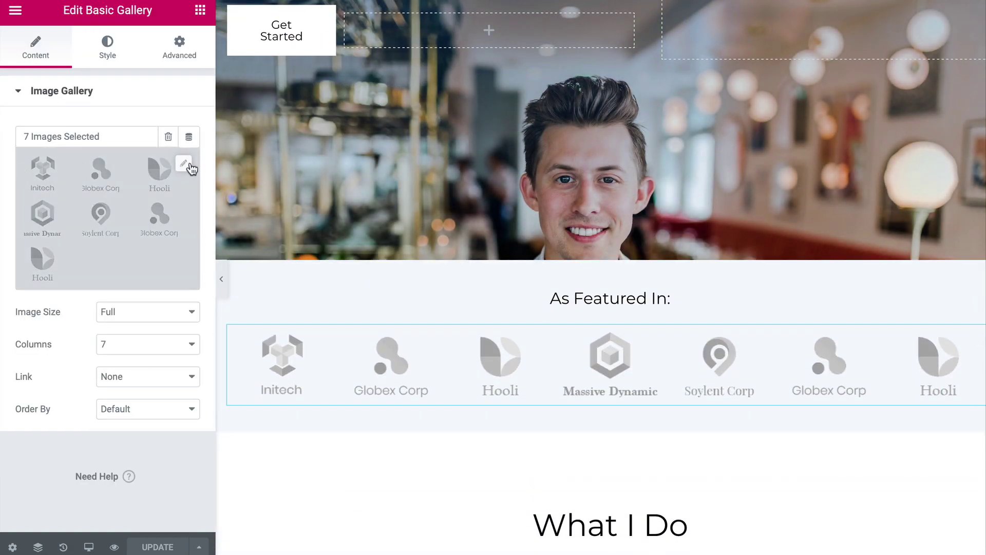
click(184, 164)
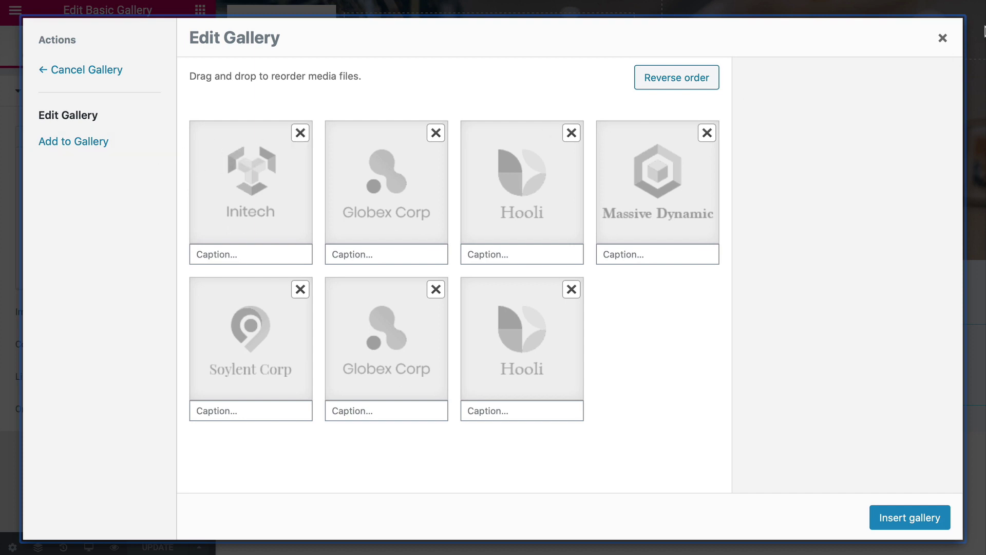
click(940, 40)
scroll(698, 211, down, 6)
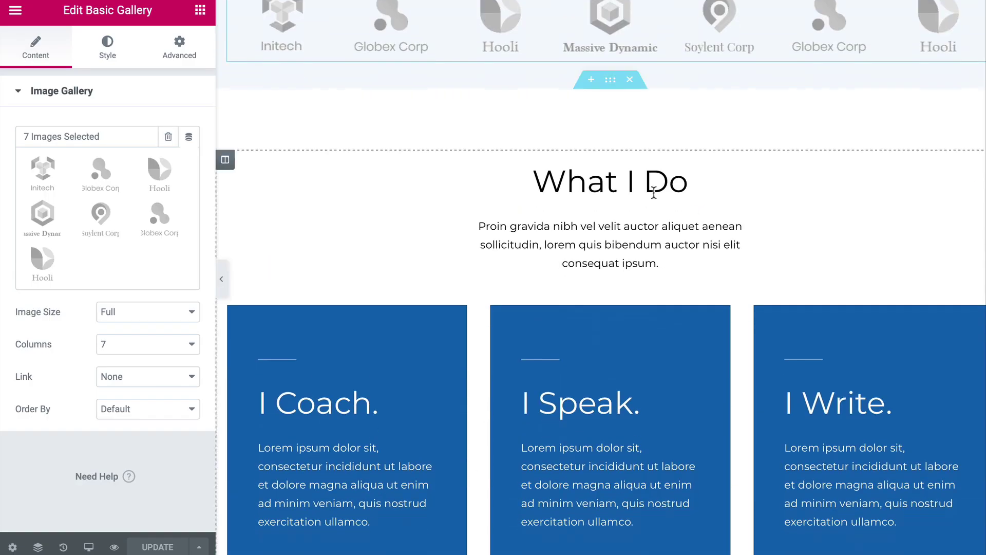
scroll(660, 201, down, 15)
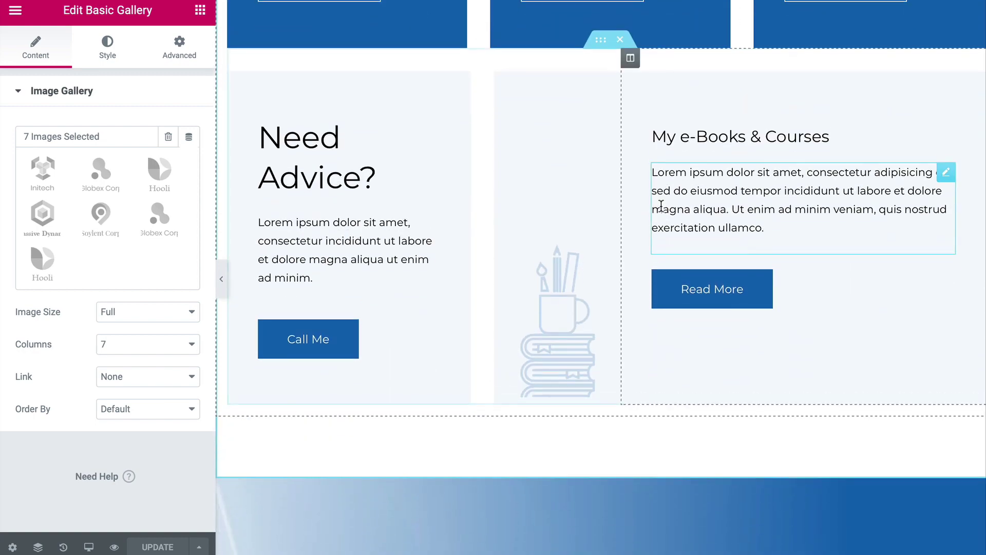
scroll(660, 205, down, 10)
scroll(660, 207, up, 5)
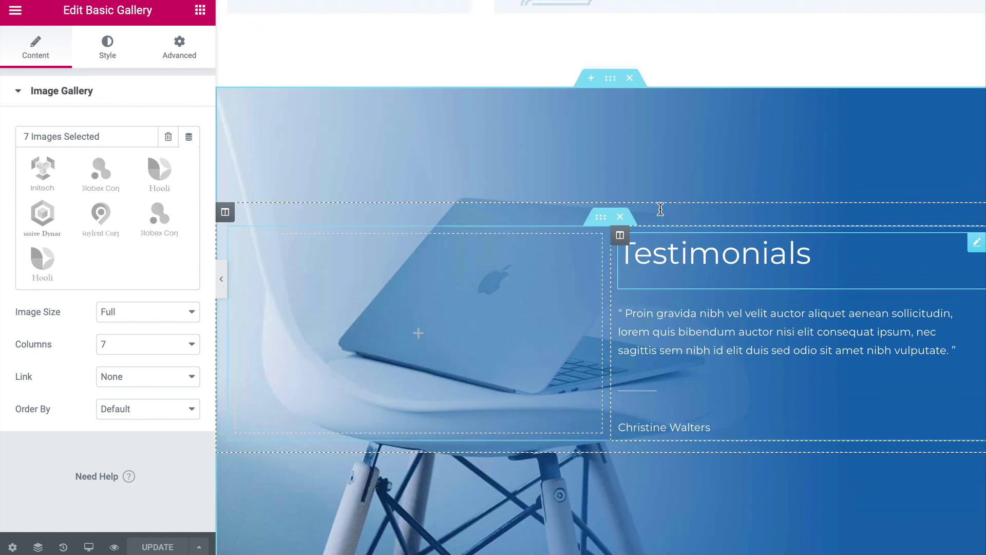
Inspect the Testimonials section's background styling and the My Story photo's settings
click(610, 80)
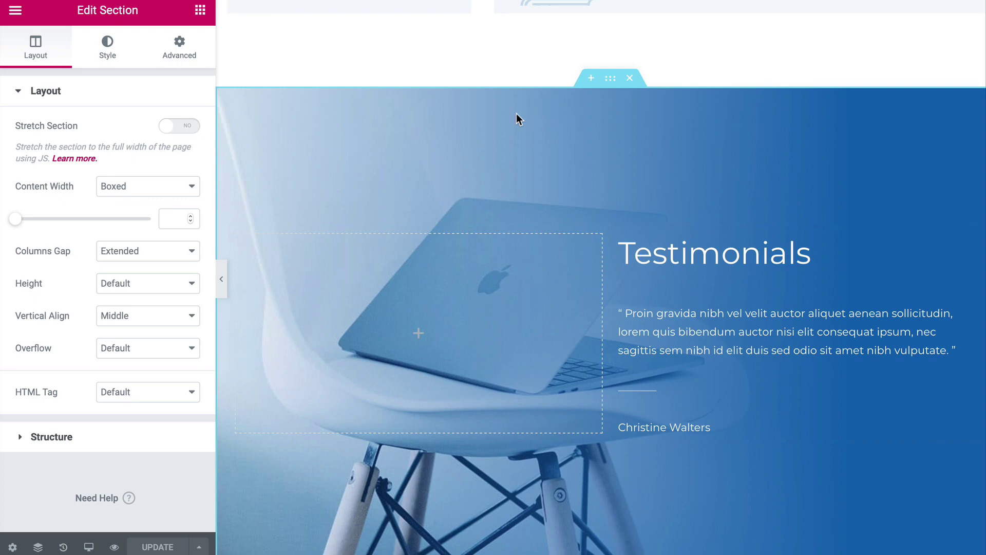
click(121, 51)
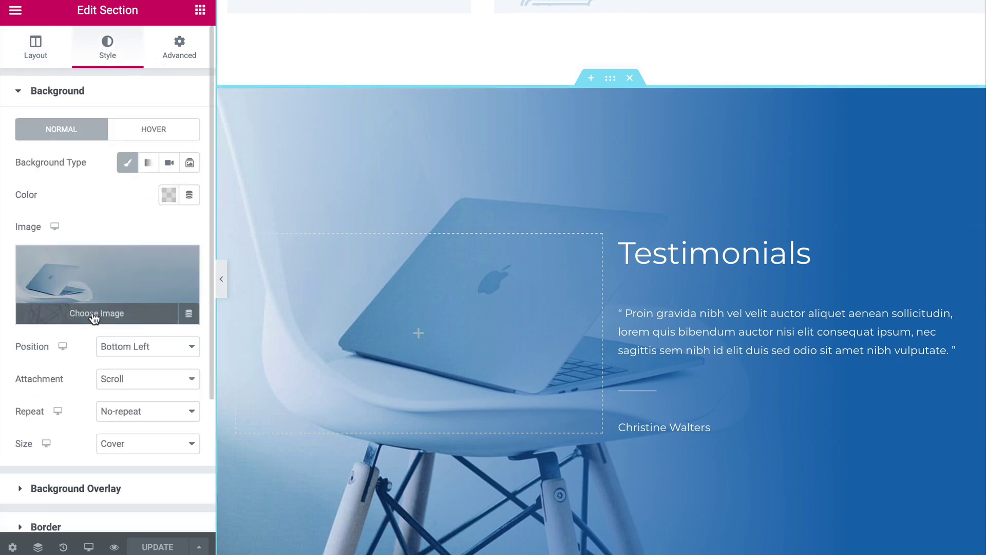
scroll(717, 366, down, 3)
scroll(713, 361, down, 10)
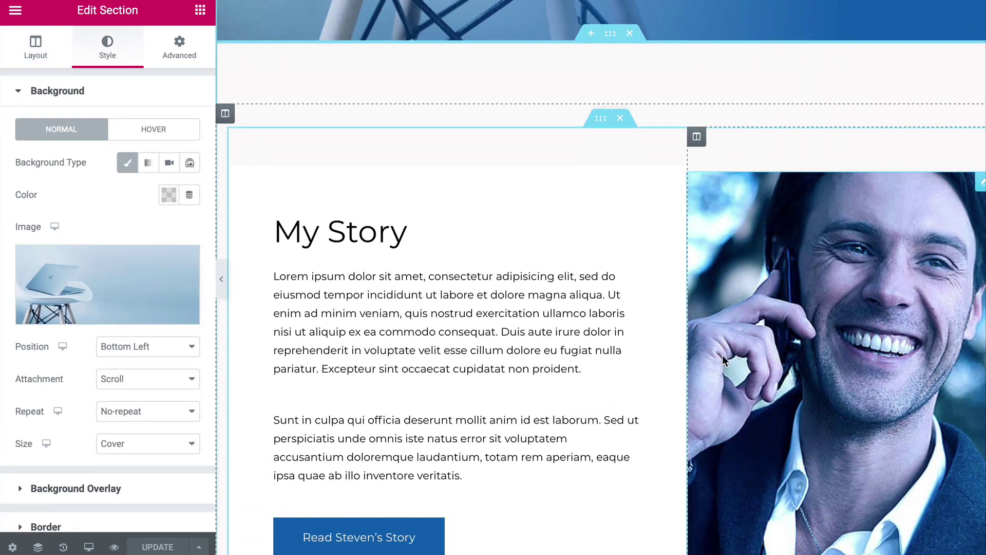
click(834, 284)
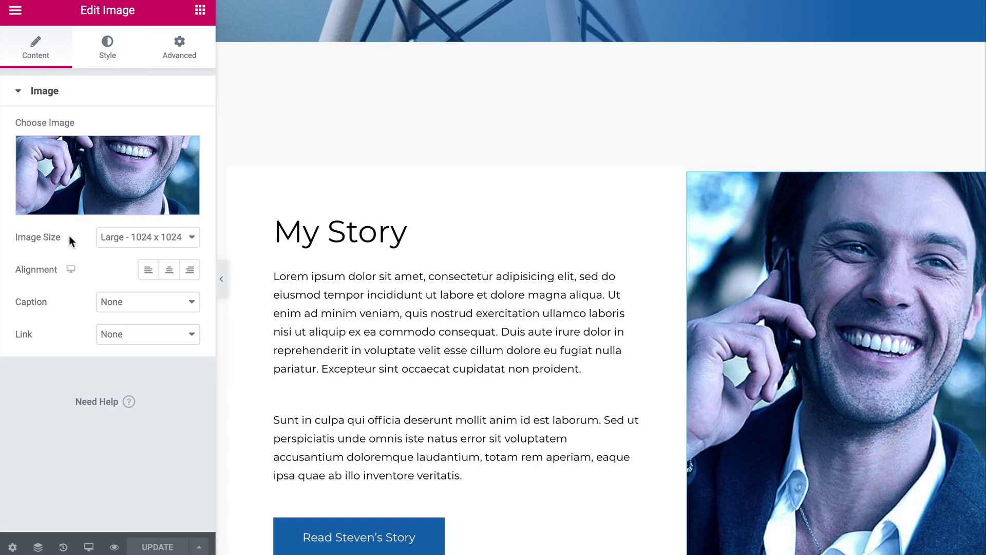
scroll(493, 319, down, 8)
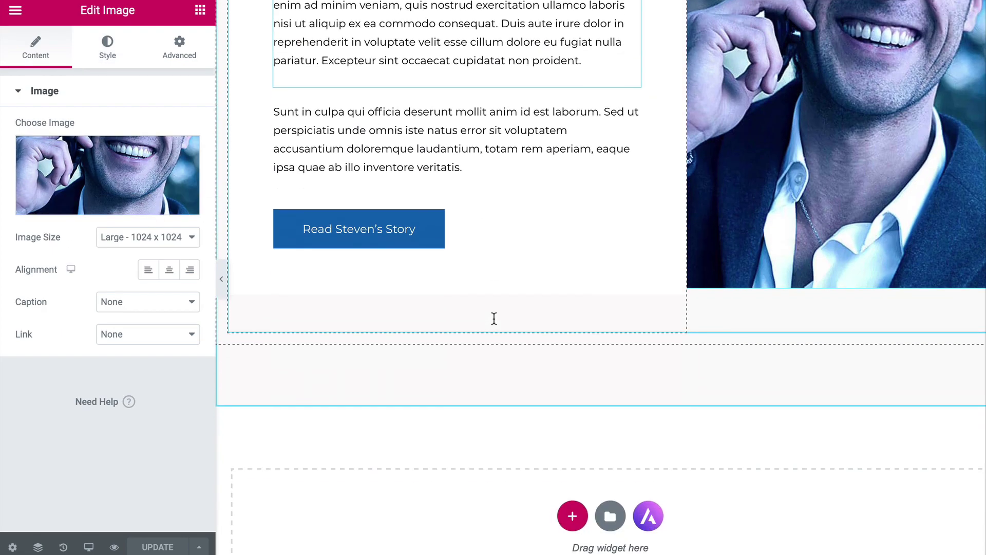
scroll(494, 321, up, 8)
scroll(494, 322, up, 20)
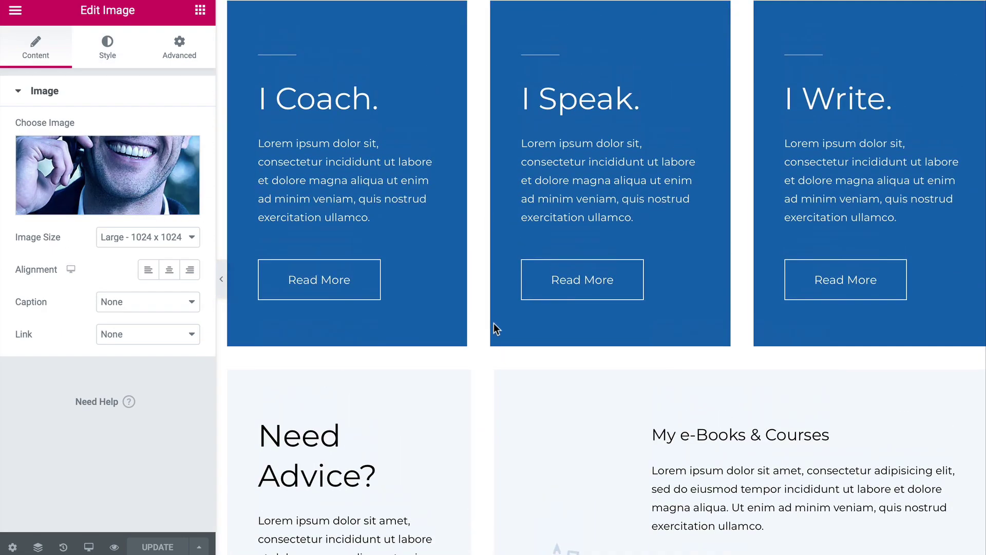
scroll(494, 323, up, 6)
scroll(494, 323, down, 2)
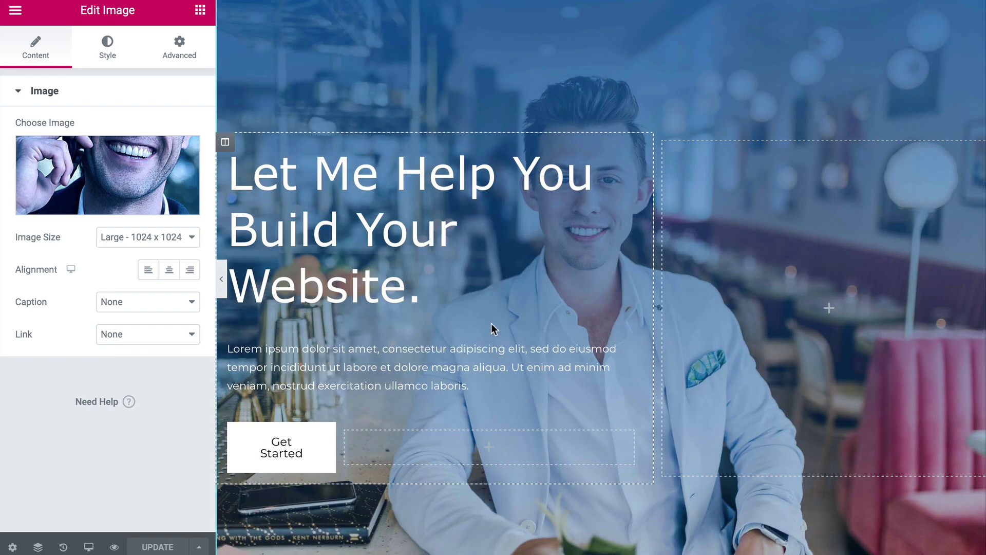
Preview the saved homepage live, scrolling through it and back to the top
click(114, 548)
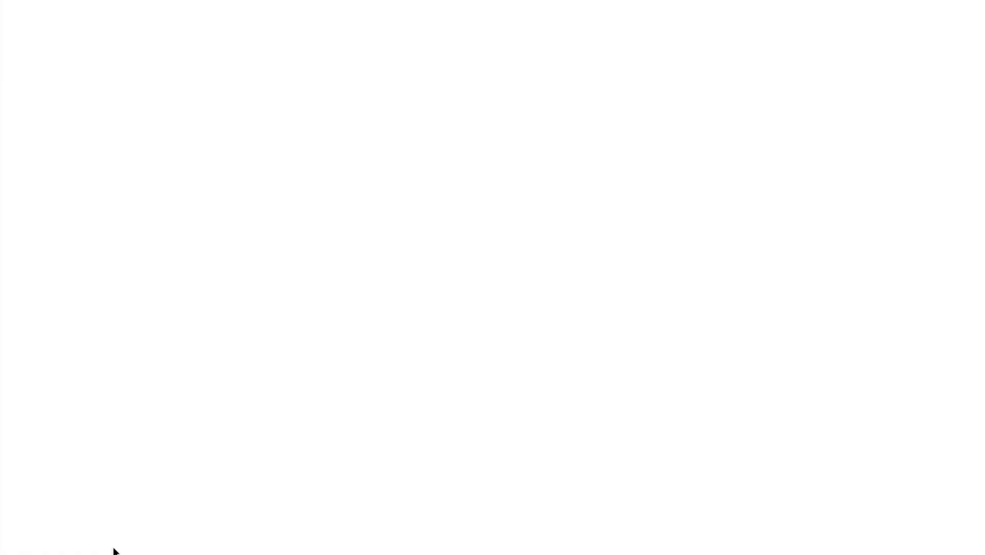
scroll(677, 284, down, 5)
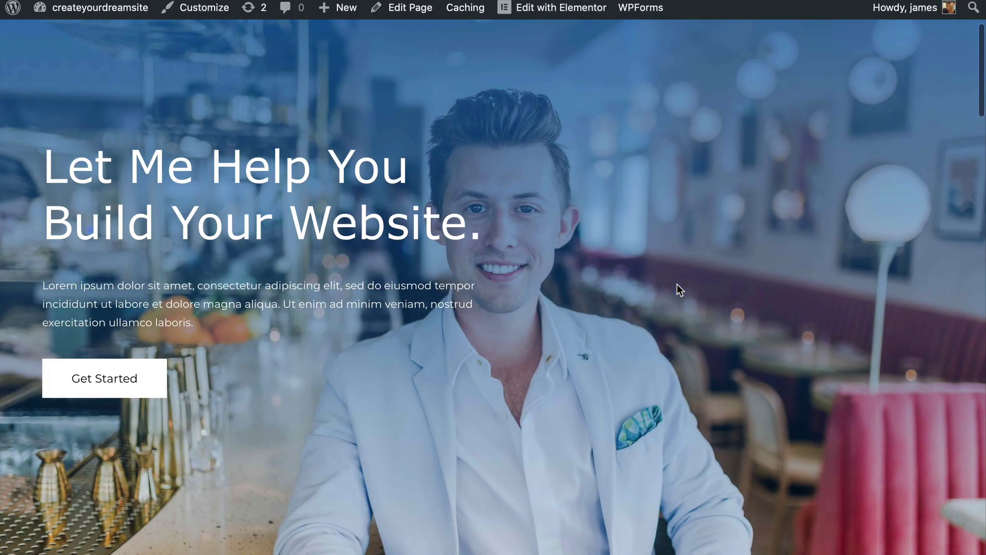
scroll(677, 285, down, 15)
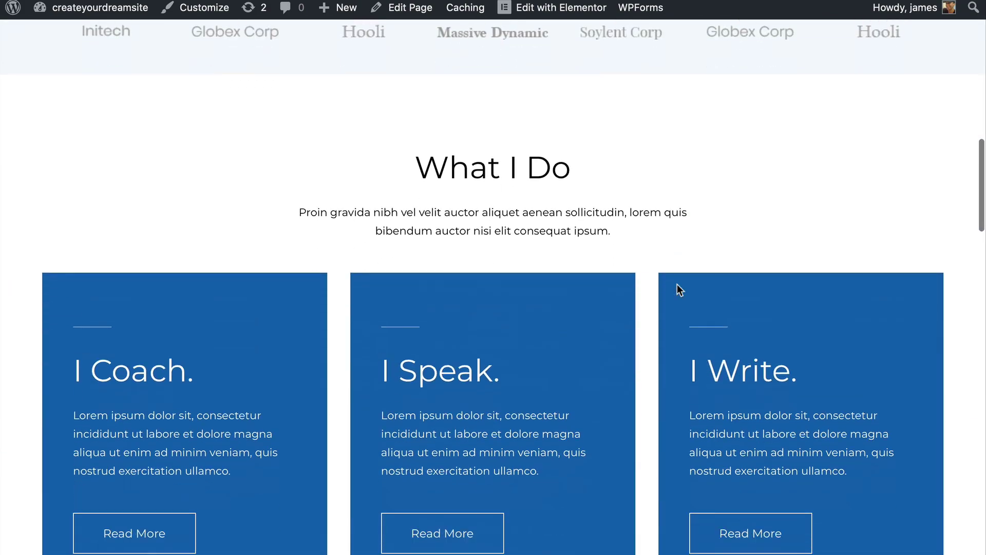
scroll(677, 284, down, 20)
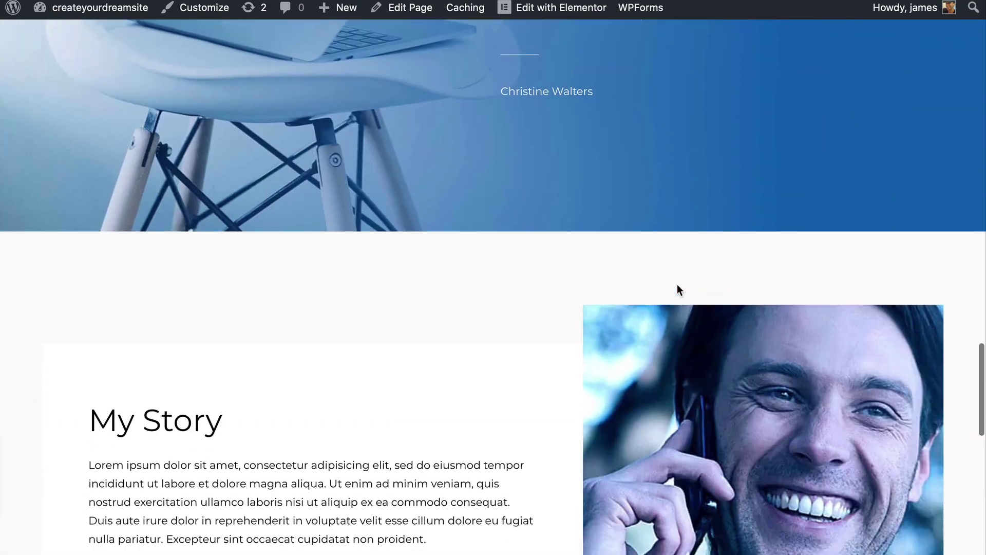
scroll(677, 285, down, 9)
scroll(676, 284, up, 20)
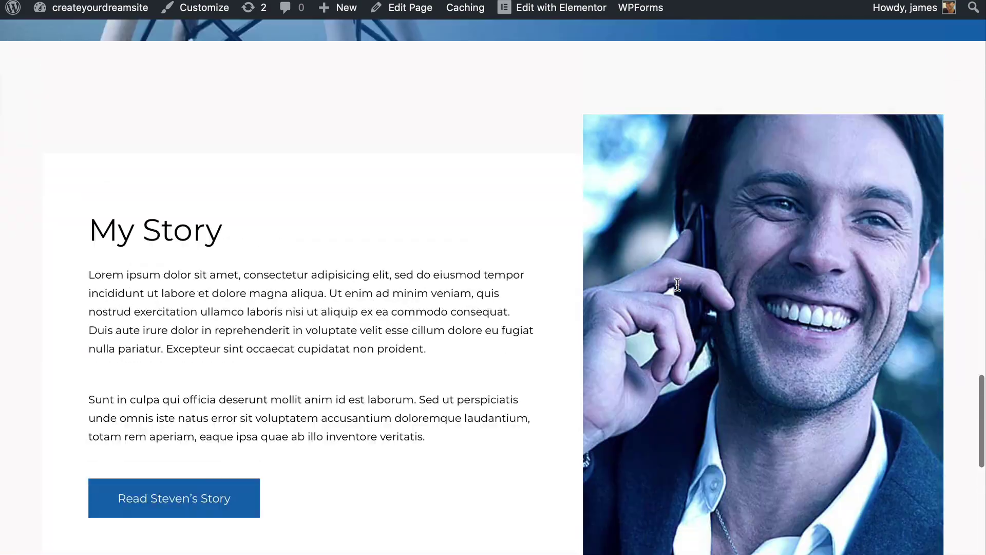
scroll(677, 284, up, 20)
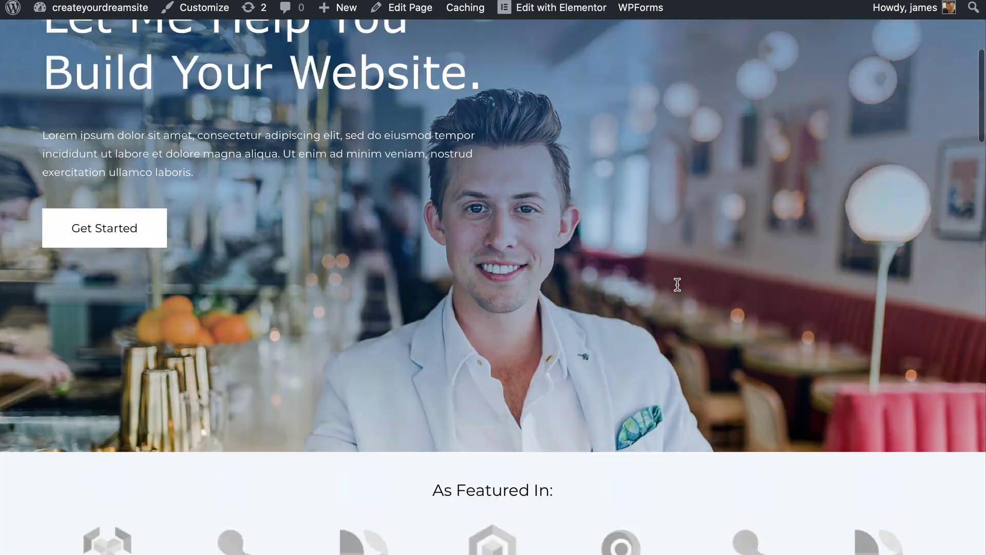
scroll(677, 284, up, 3)
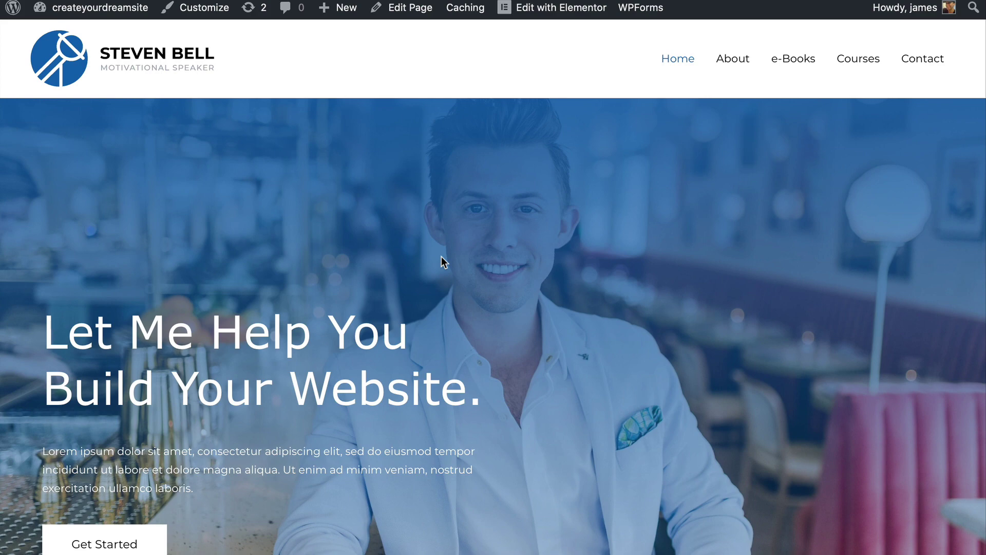
Open the Astra Customizer via the logo shortcut and return to the Header settings list
click(204, 8)
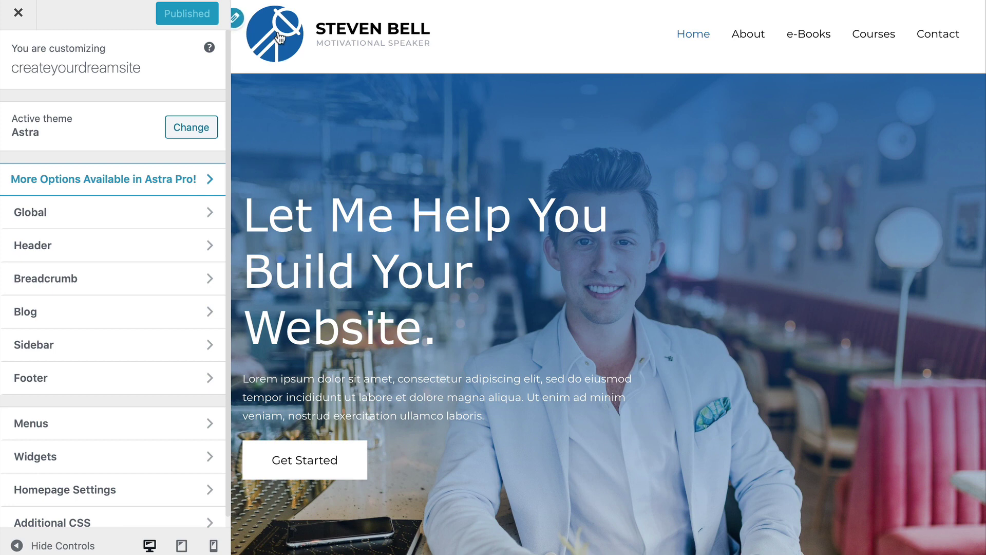
click(238, 19)
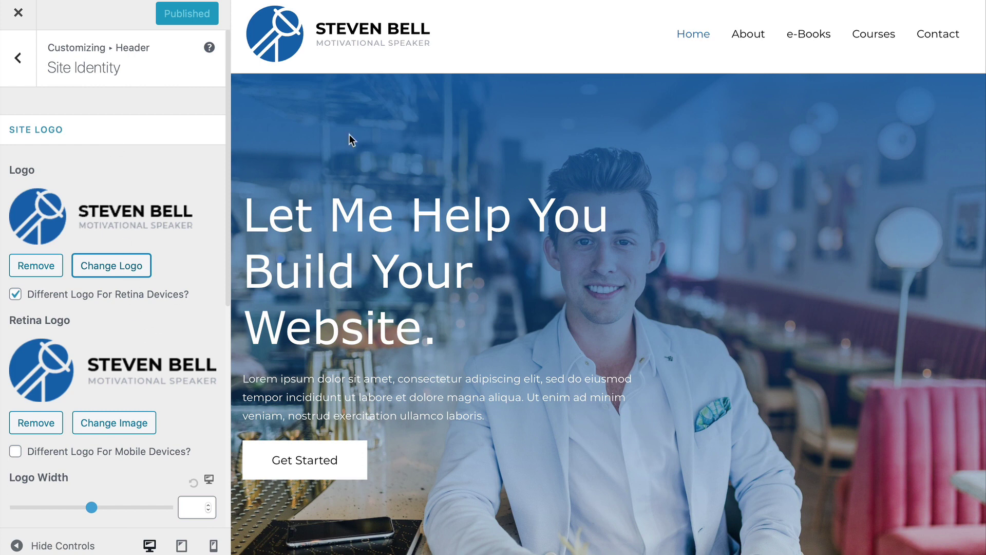
mouse_move(832, 39)
click(18, 59)
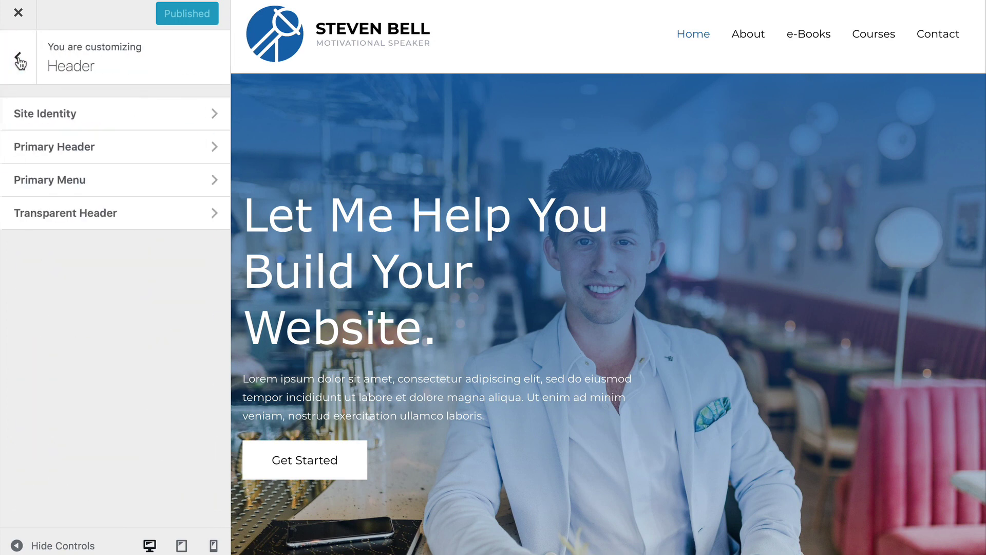
Enable the transparent header site-wide and make its menu links white (#ffffff)
click(71, 220)
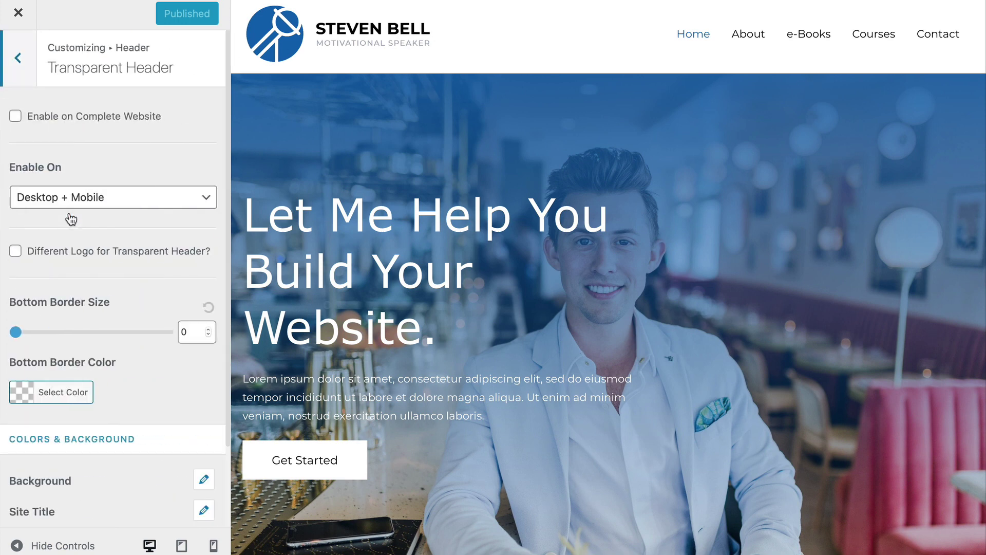
click(15, 117)
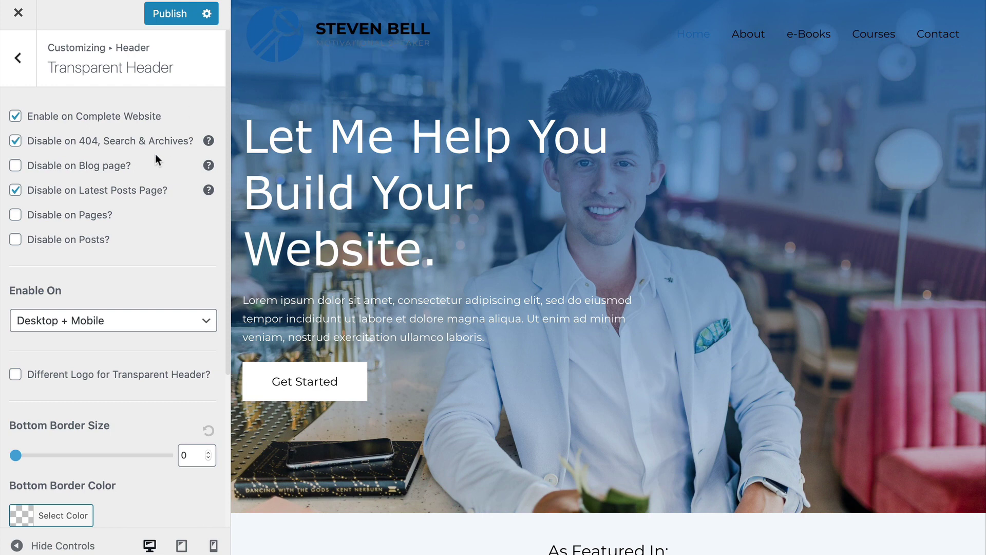
scroll(156, 155, down, 5)
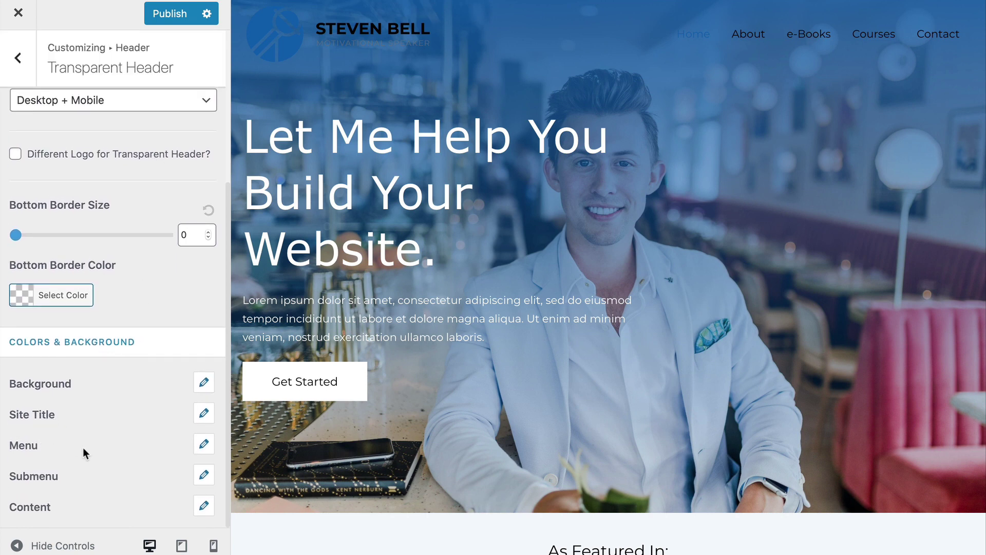
click(204, 444)
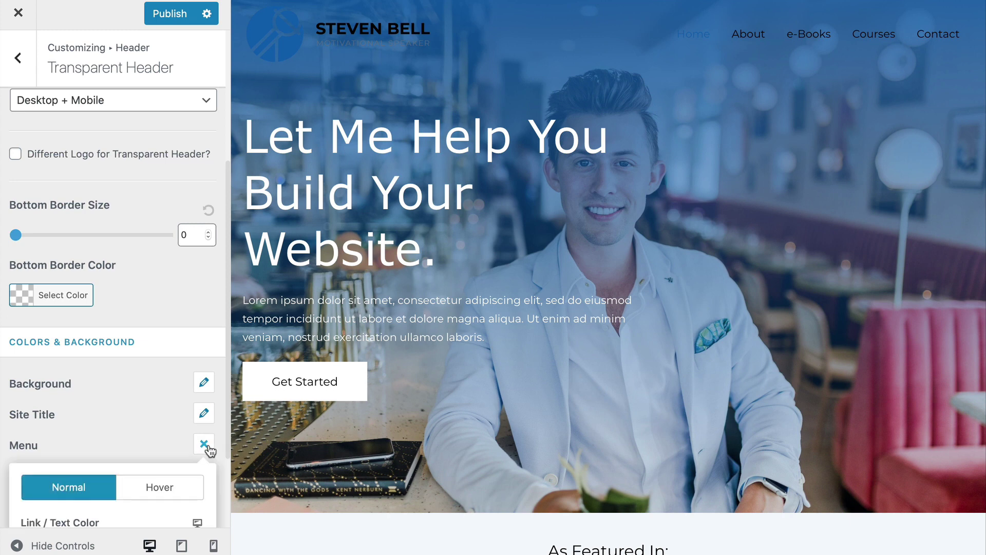
scroll(194, 440, down, 3)
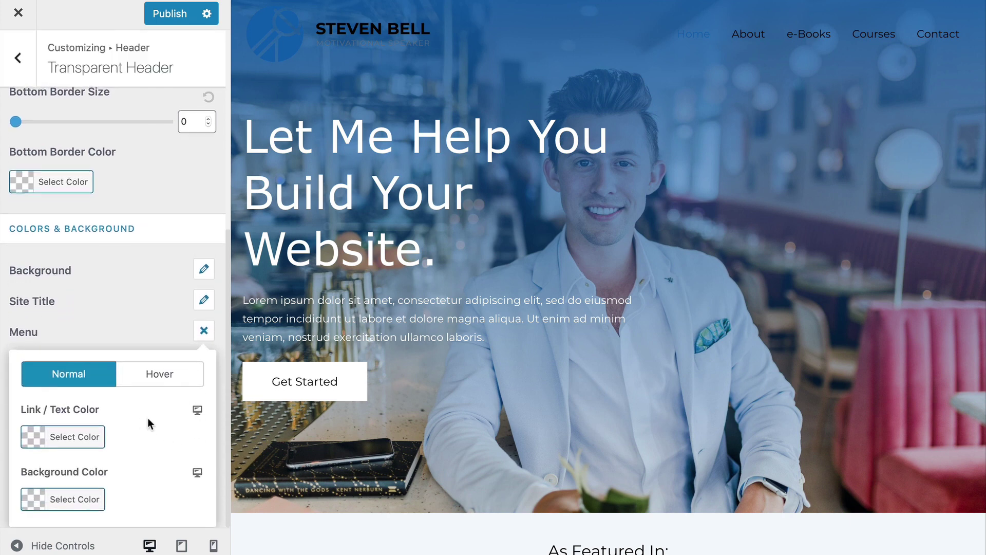
click(75, 437)
scroll(82, 447, down, 3)
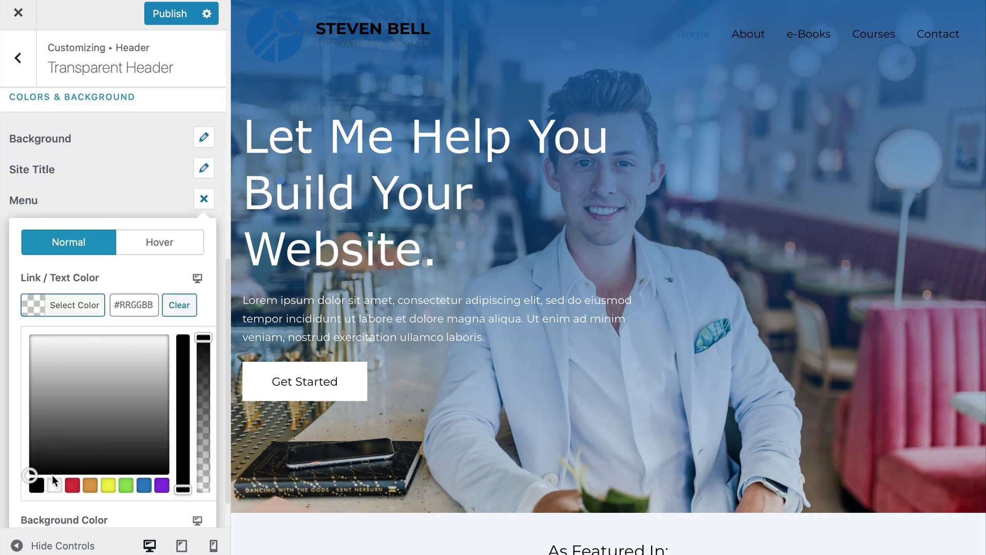
click(54, 484)
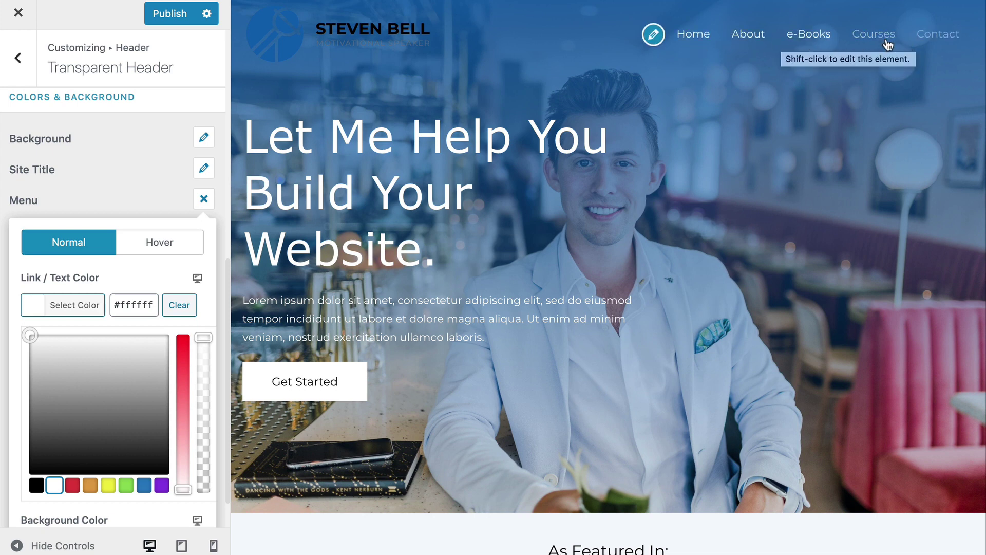
Set the transparent header's menu hover colour to black (#000000) and publish
click(158, 242)
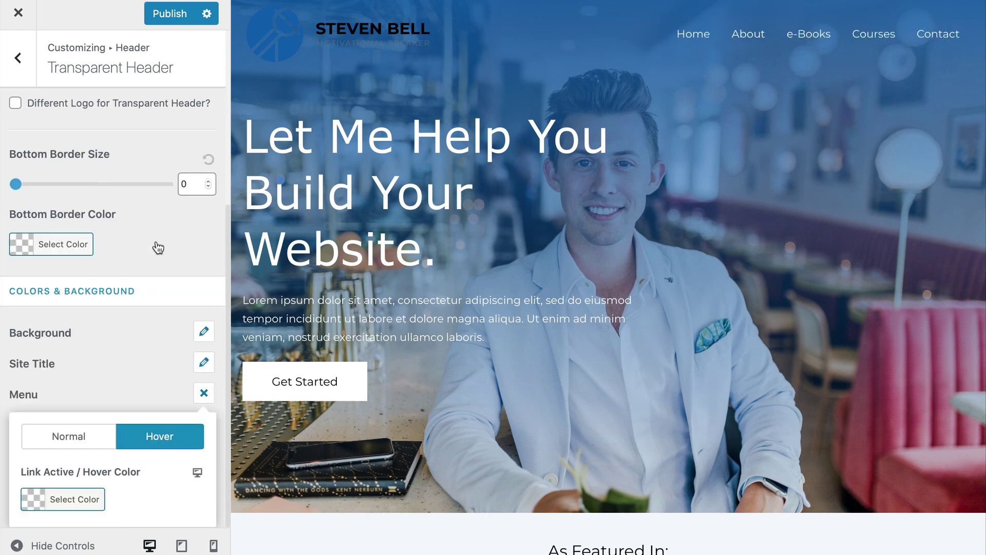
scroll(131, 297, down, 1)
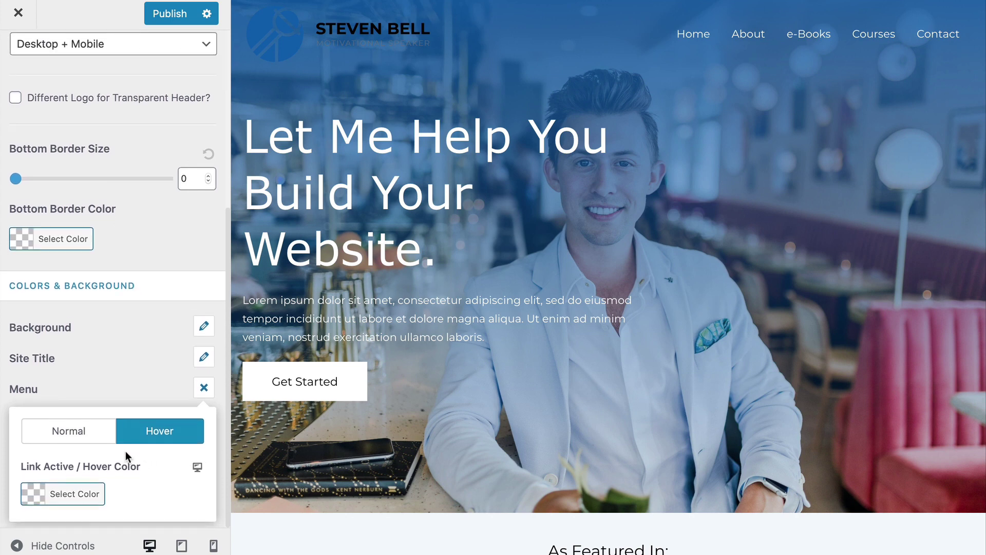
click(51, 495)
scroll(96, 480, down, 3)
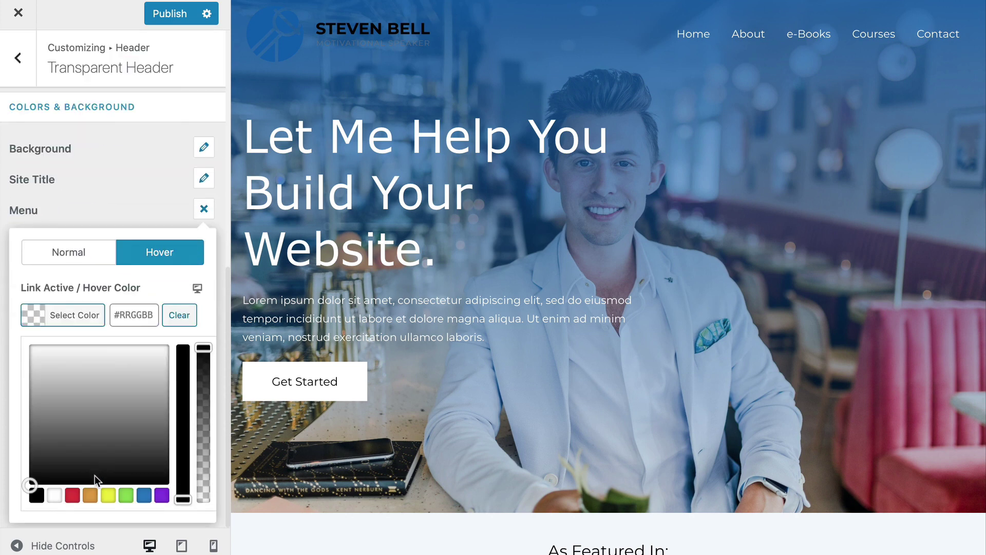
click(36, 500)
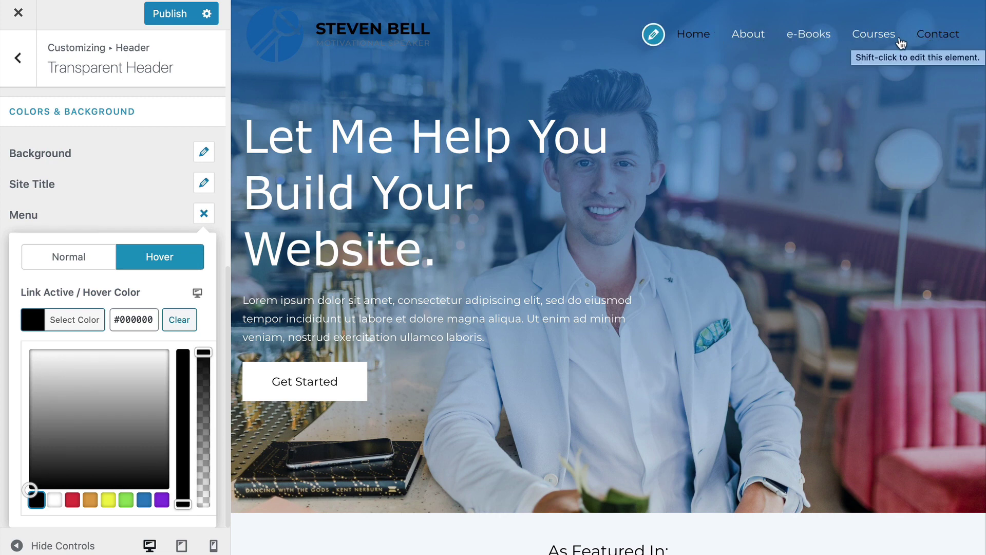
click(180, 21)
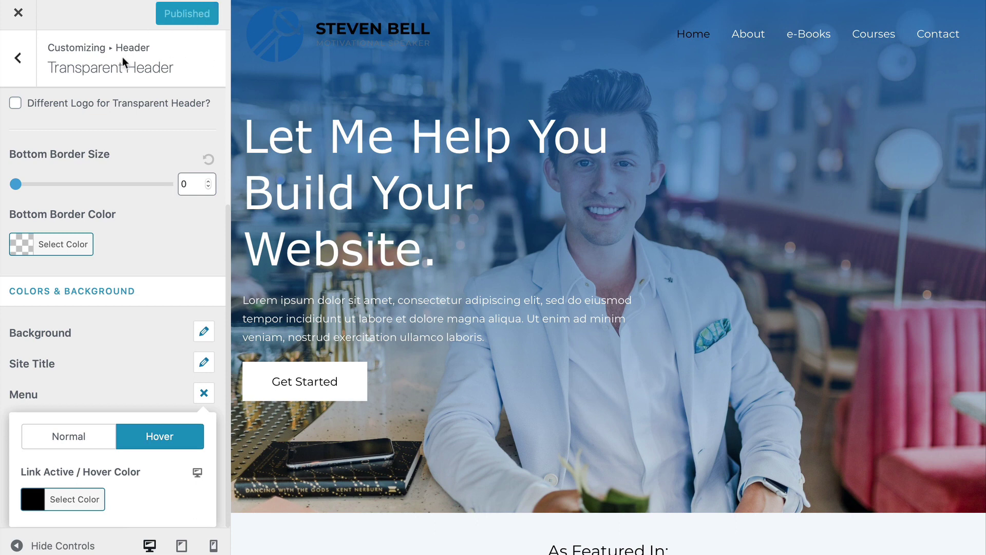
Remove both the main logo and the retina logo in Site Identity
click(25, 58)
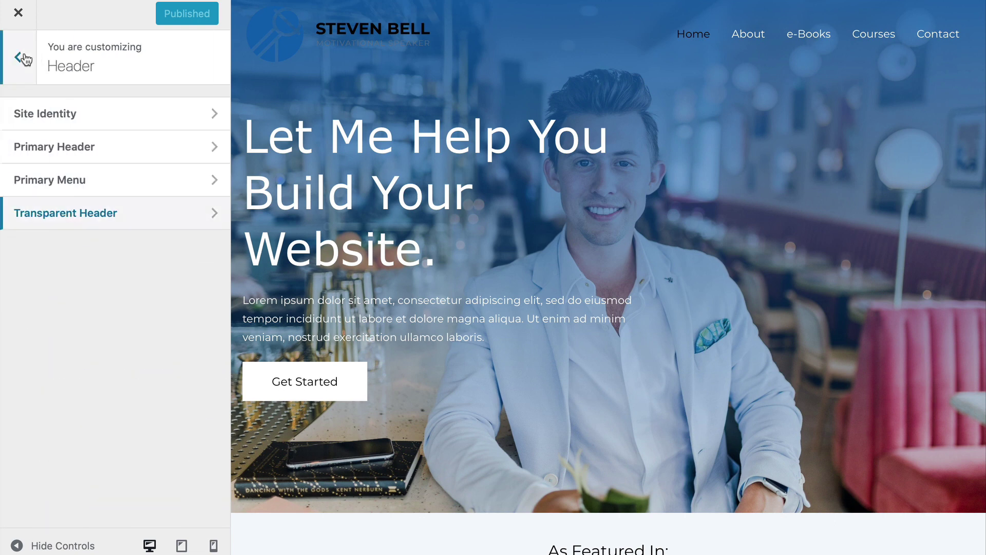
click(78, 125)
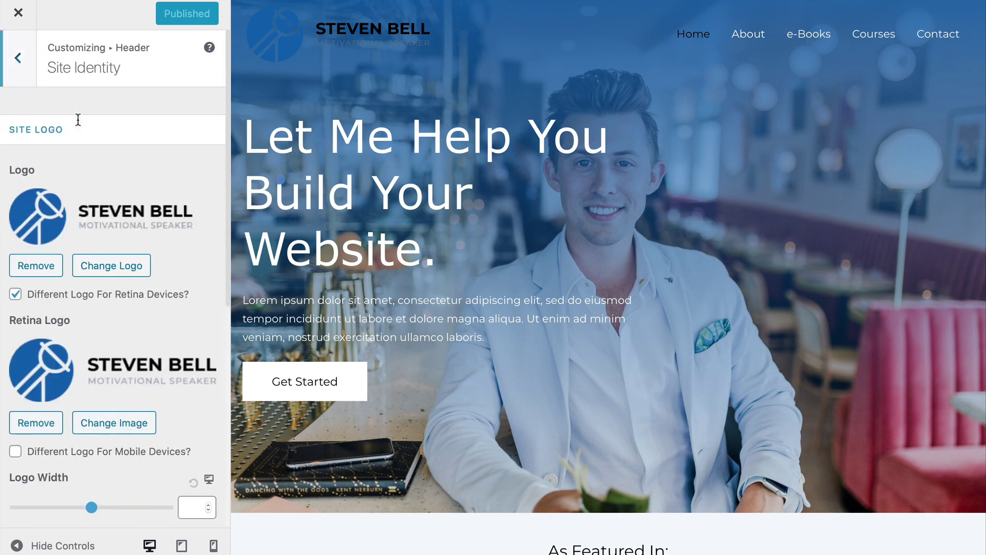
click(56, 270)
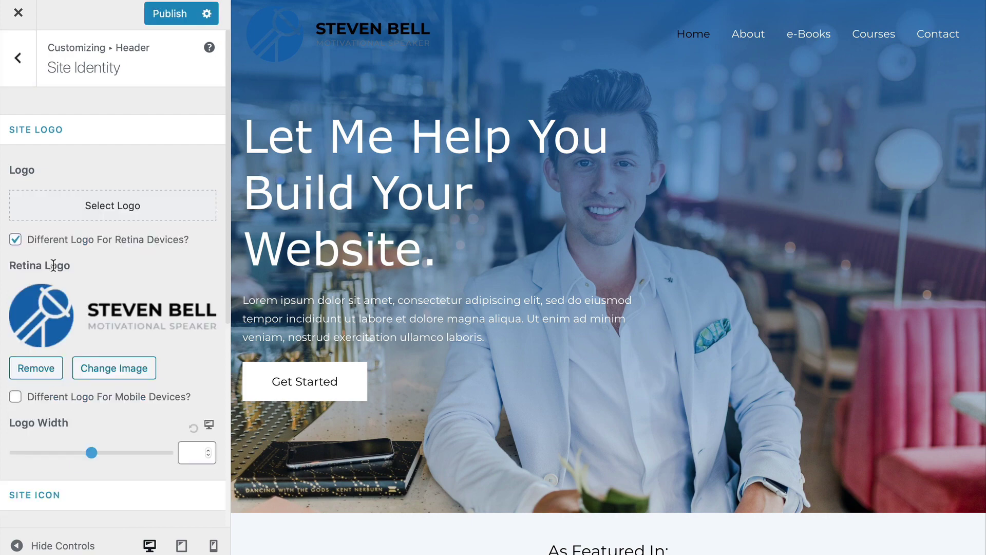
click(41, 375)
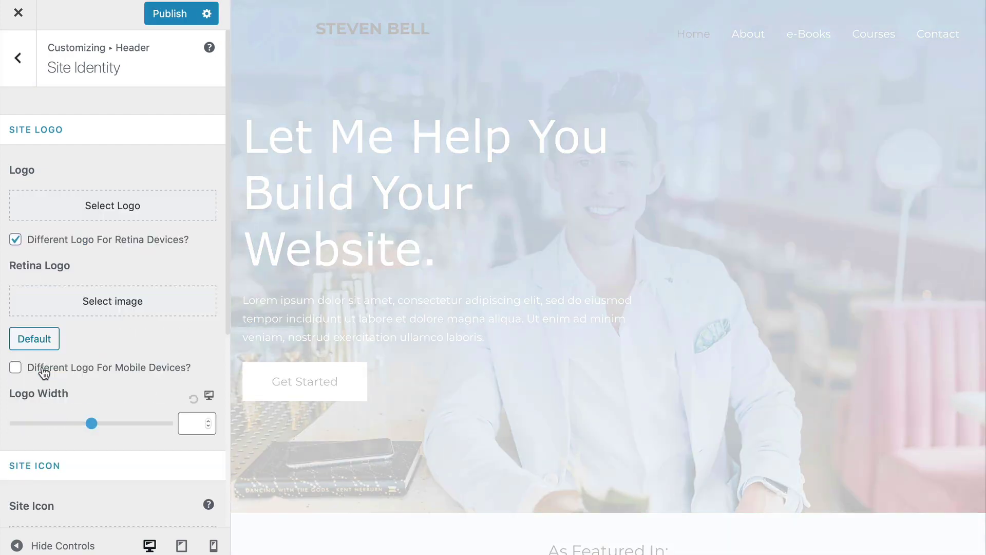
Replace the site title with the speaker's name and enable Display Site Title
scroll(44, 373, down, 6)
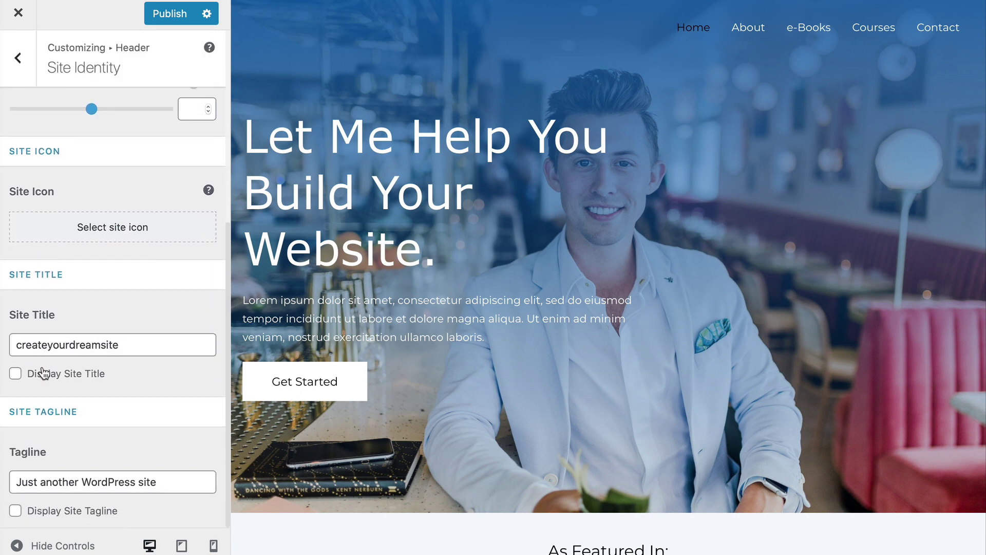
double_click(67, 344)
text(Steven Bell)
click(15, 375)
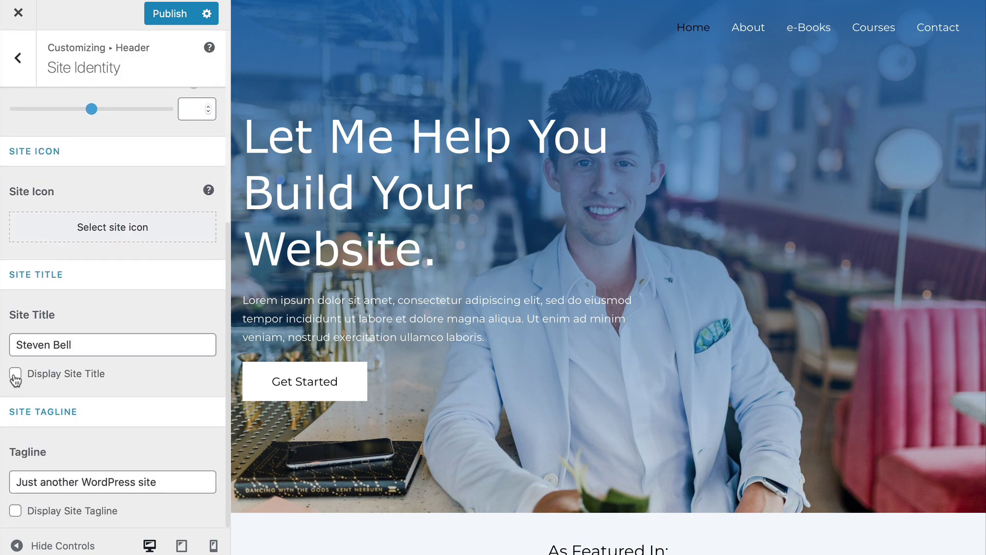
scroll(94, 378, down, 1)
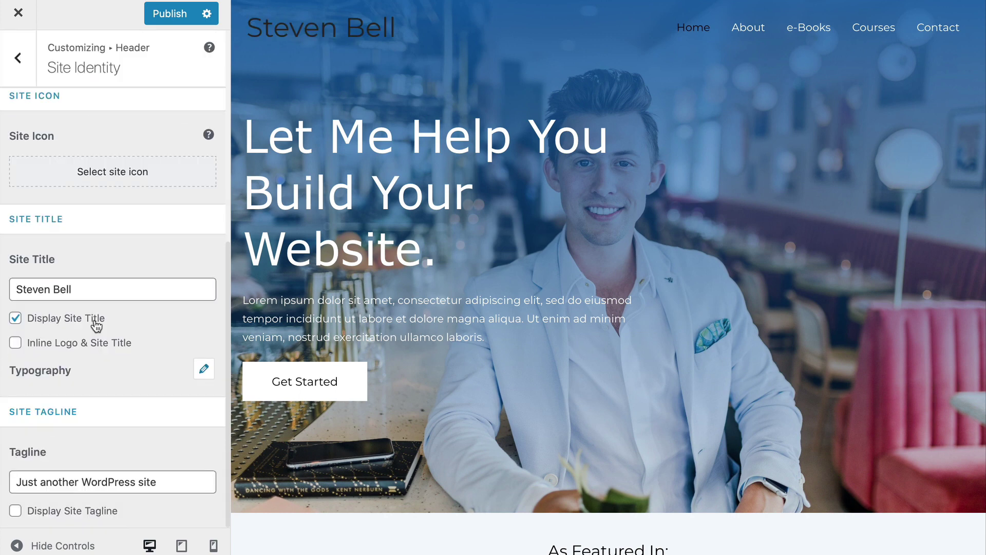
click(18, 61)
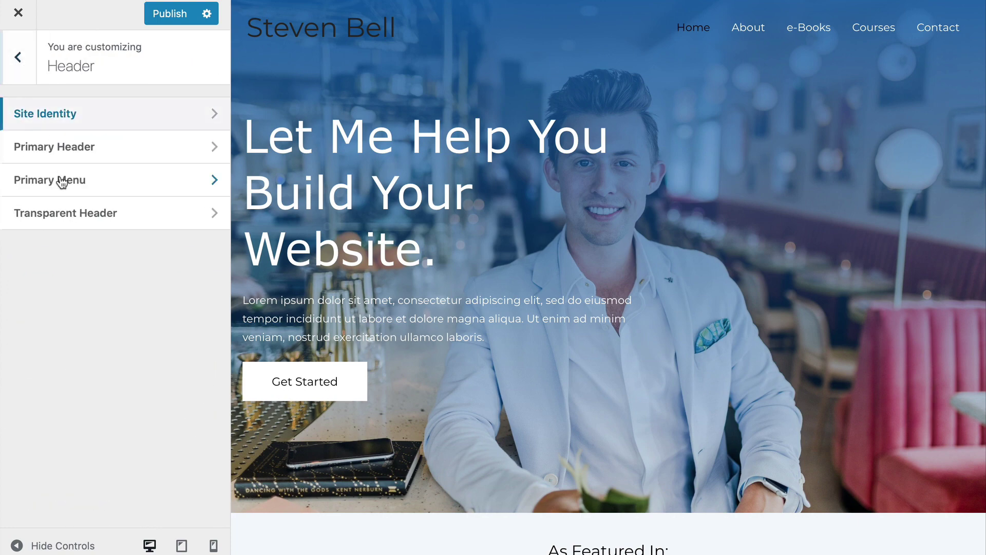
Make the transparent header's site title colour white (#ffffff)
click(66, 213)
scroll(67, 214, down, 4)
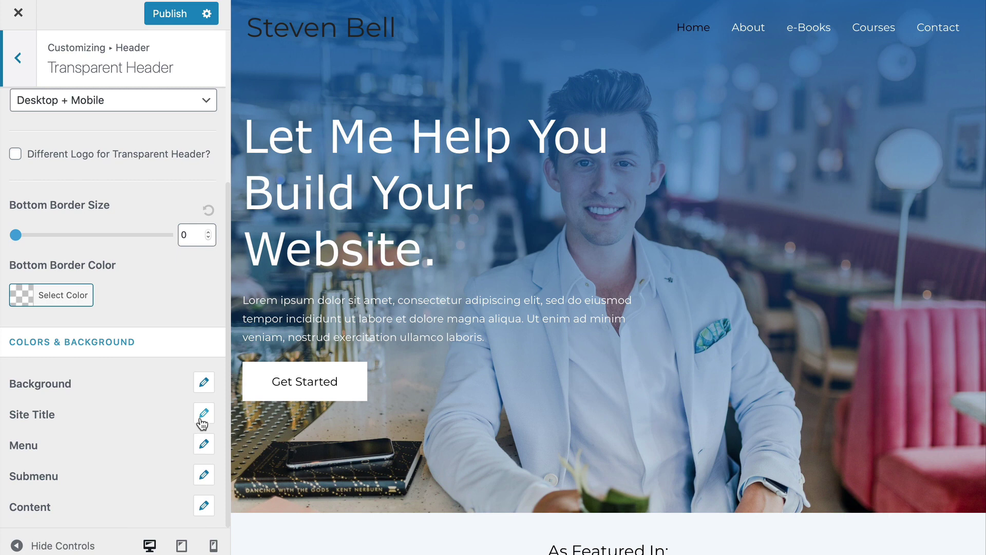
click(201, 420)
scroll(132, 456, down, 1)
click(88, 497)
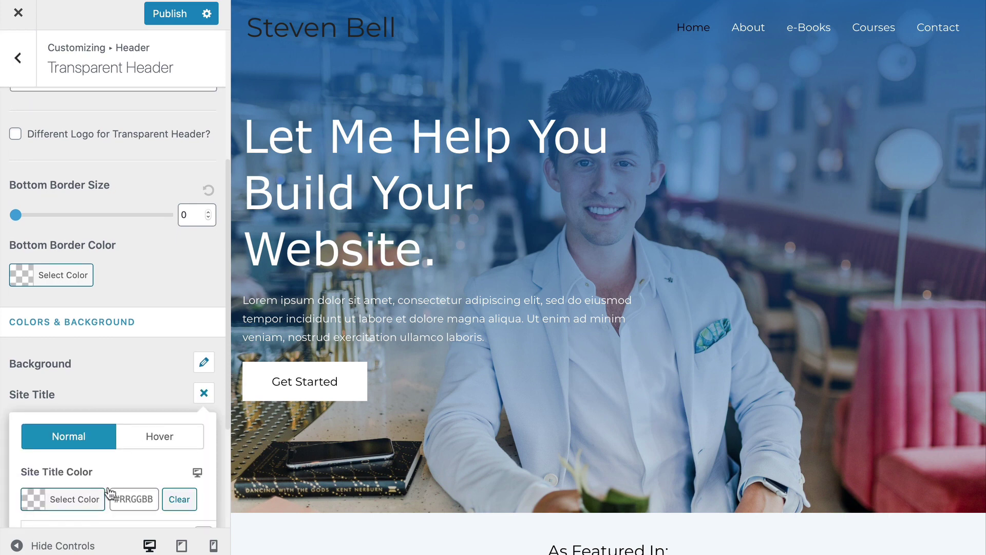
click(55, 500)
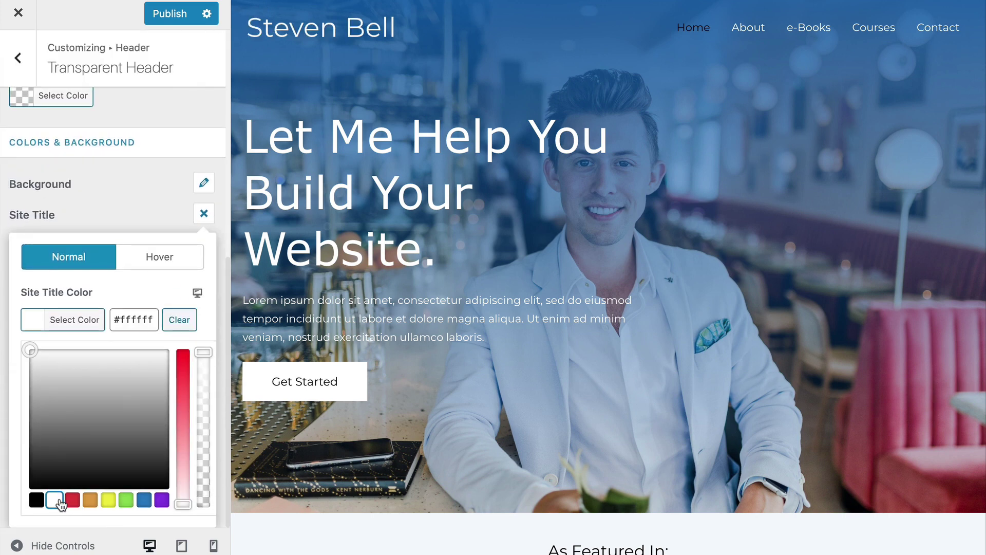
Publish the change and close the Customizer to return to the live homepage
click(29, 60)
click(163, 19)
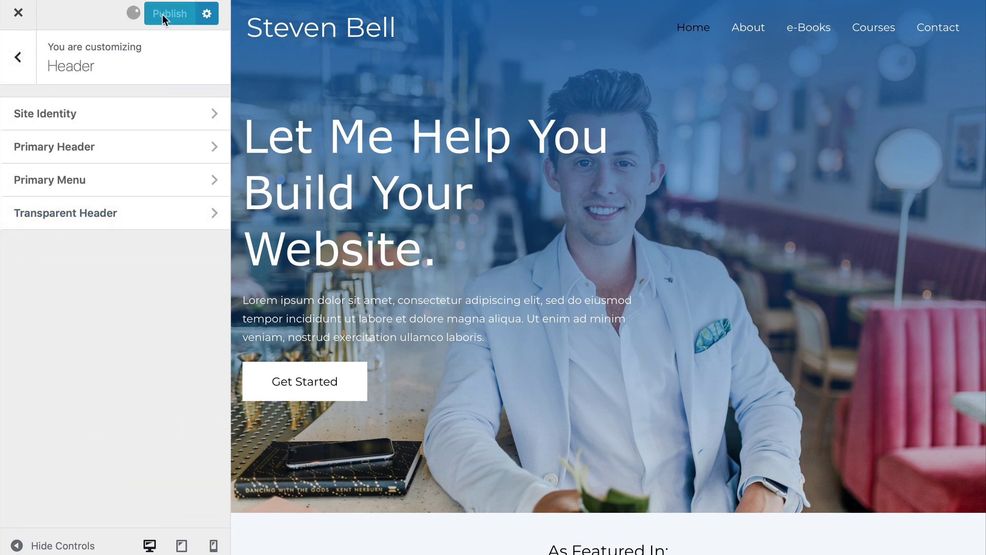
click(19, 14)
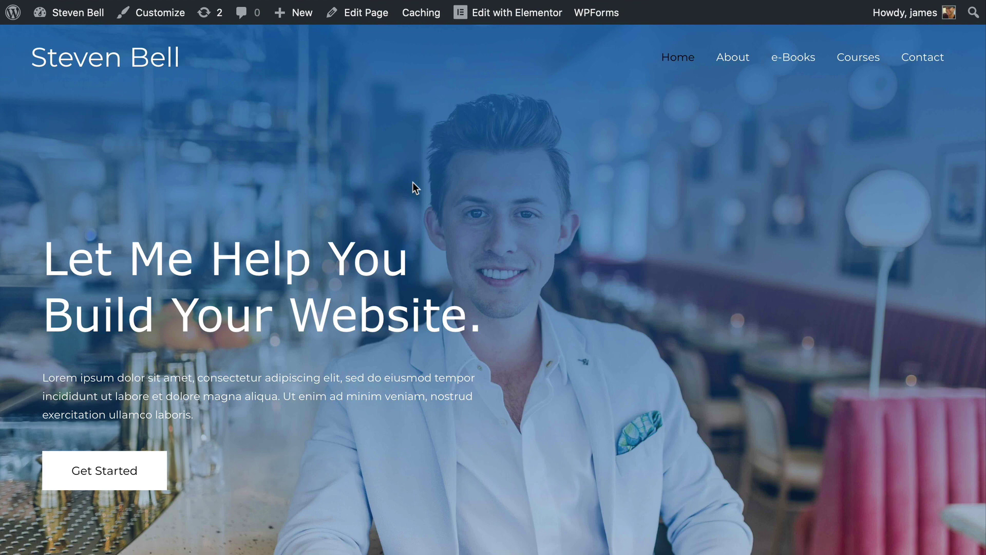
mouse_move(497, 18)
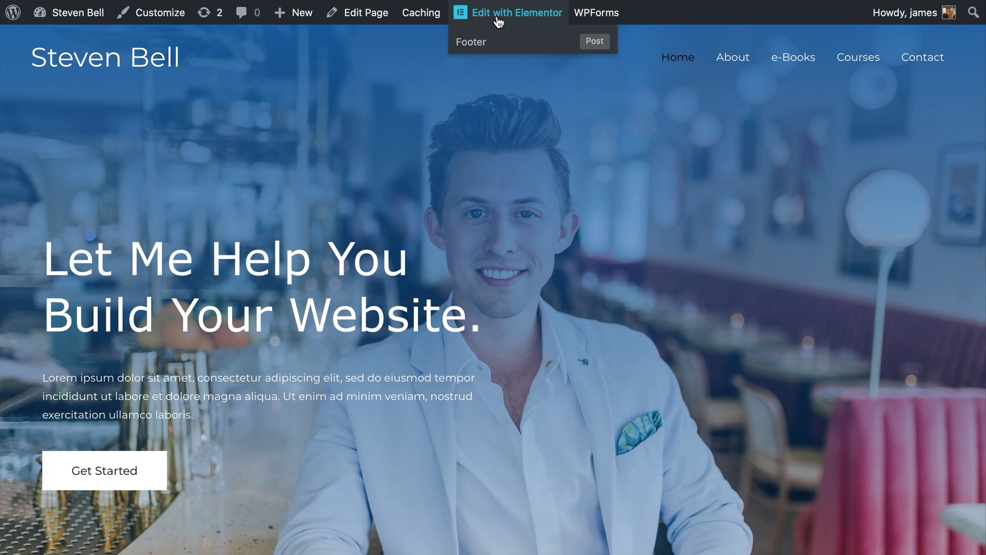
click(473, 43)
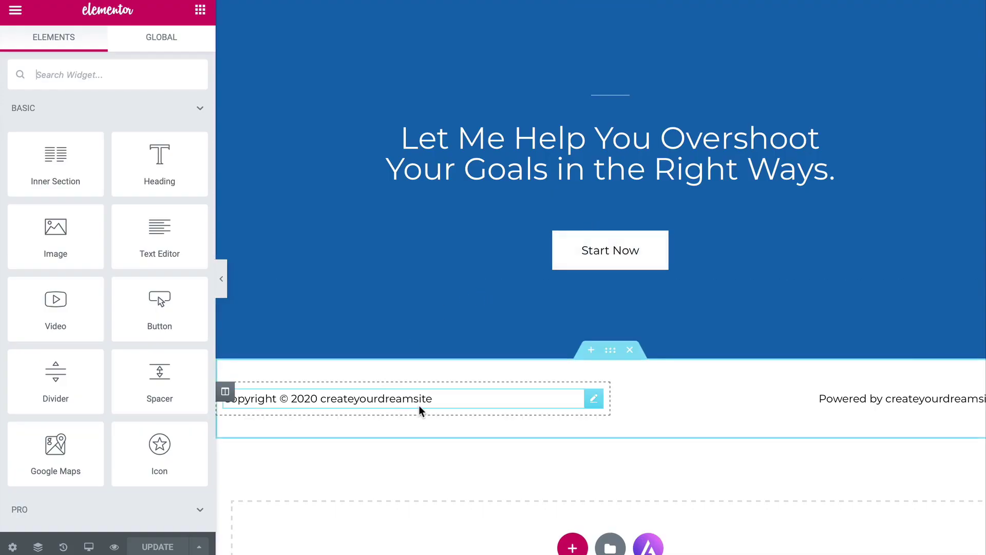
click(418, 405)
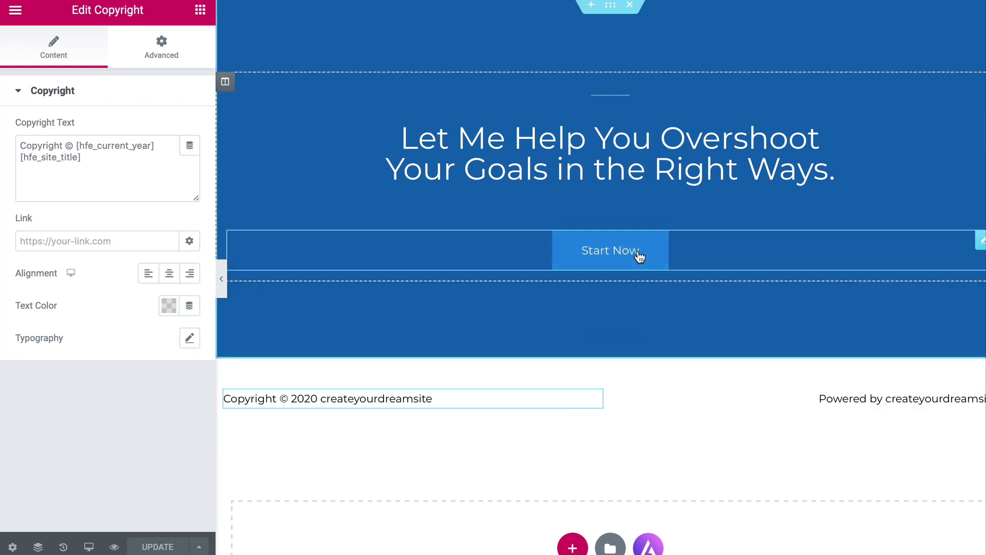
click(85, 161)
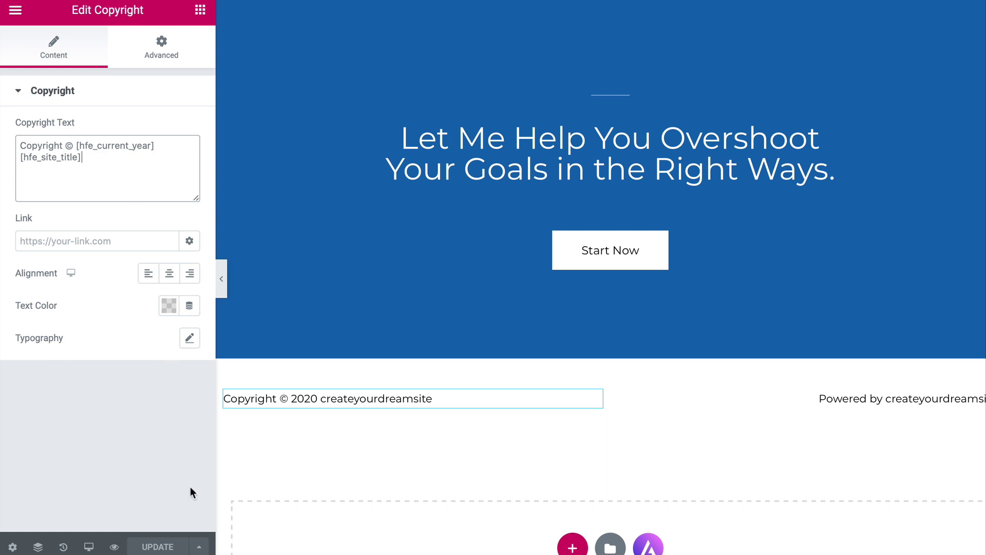
click(165, 548)
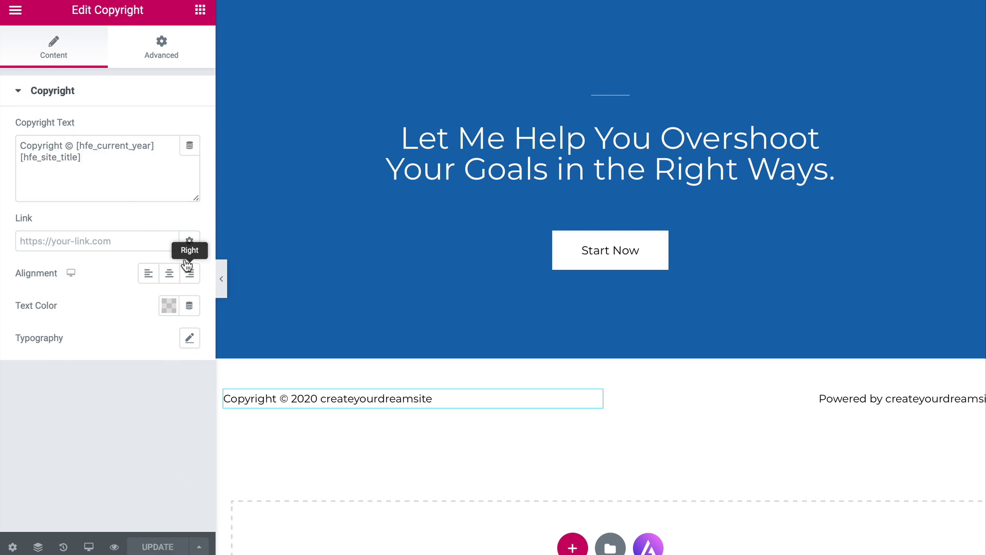
click(16, 10)
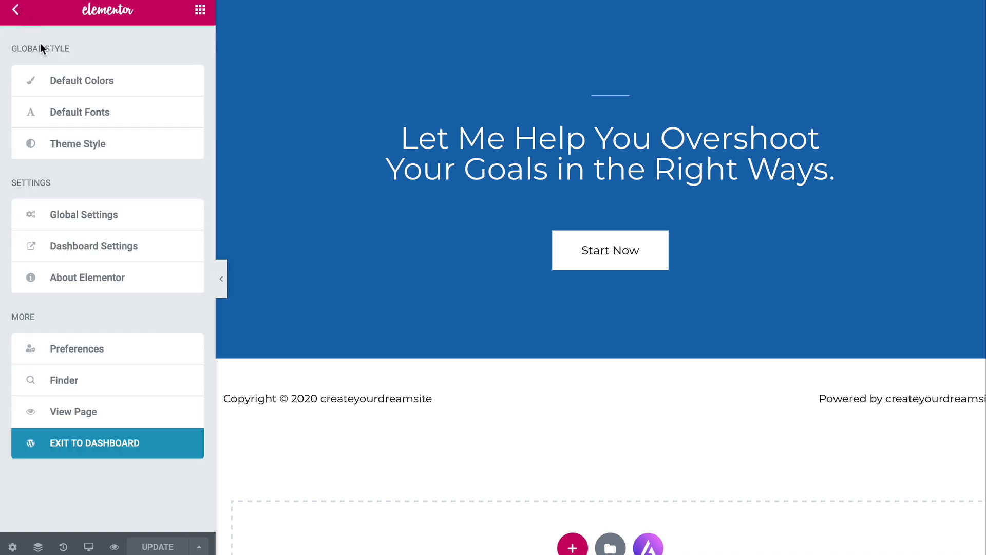
click(90, 454)
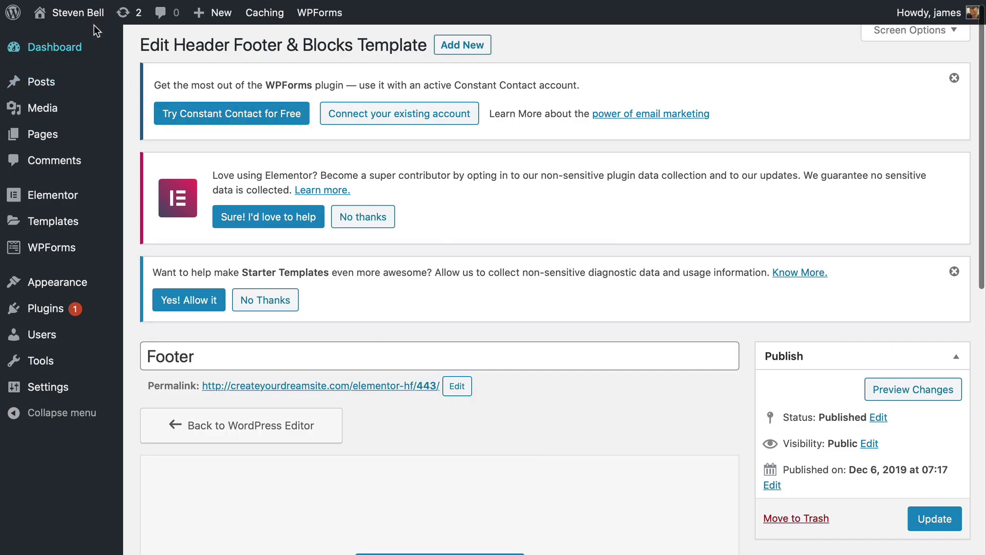
mouse_move(78, 14)
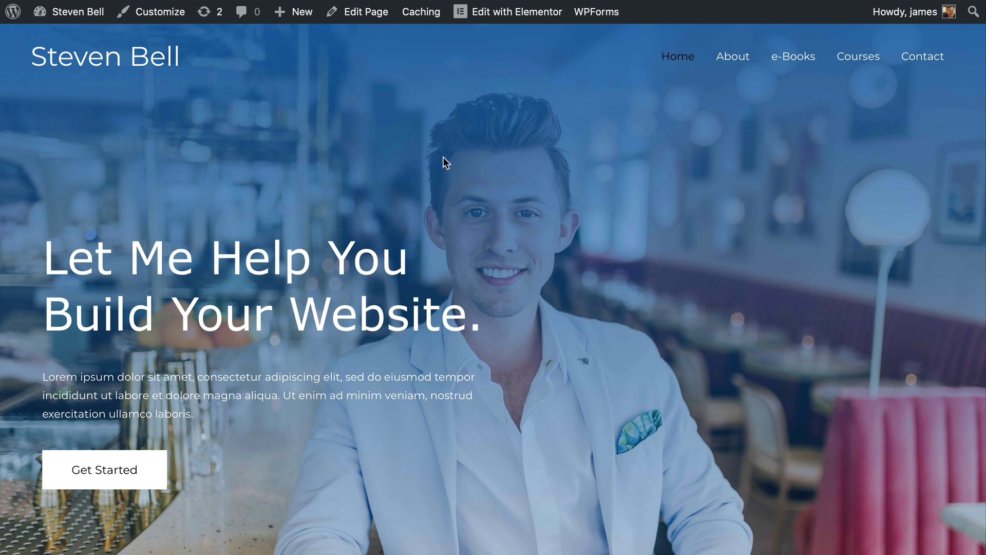
mouse_move(304, 16)
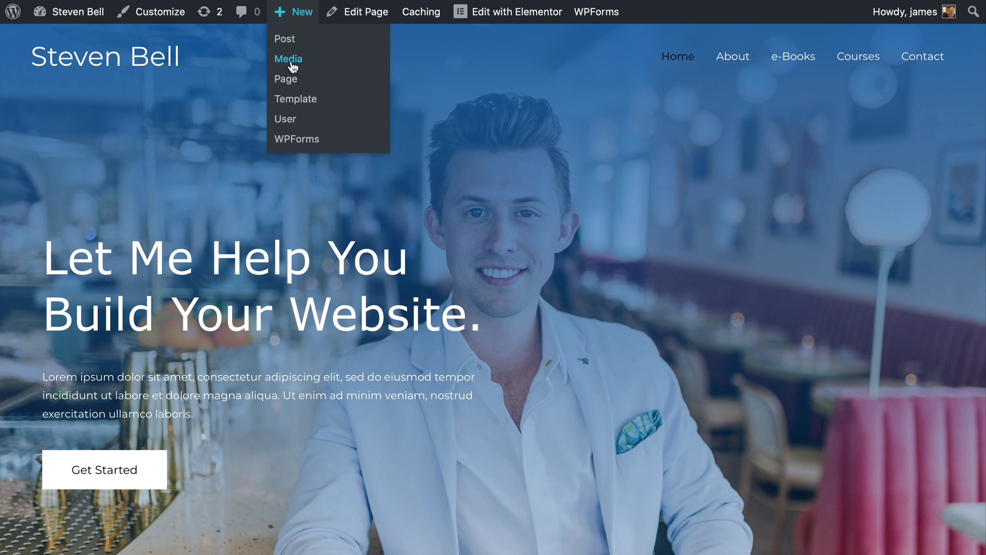
Create a new page titled 'product' and open it in the Elementor editor
click(290, 81)
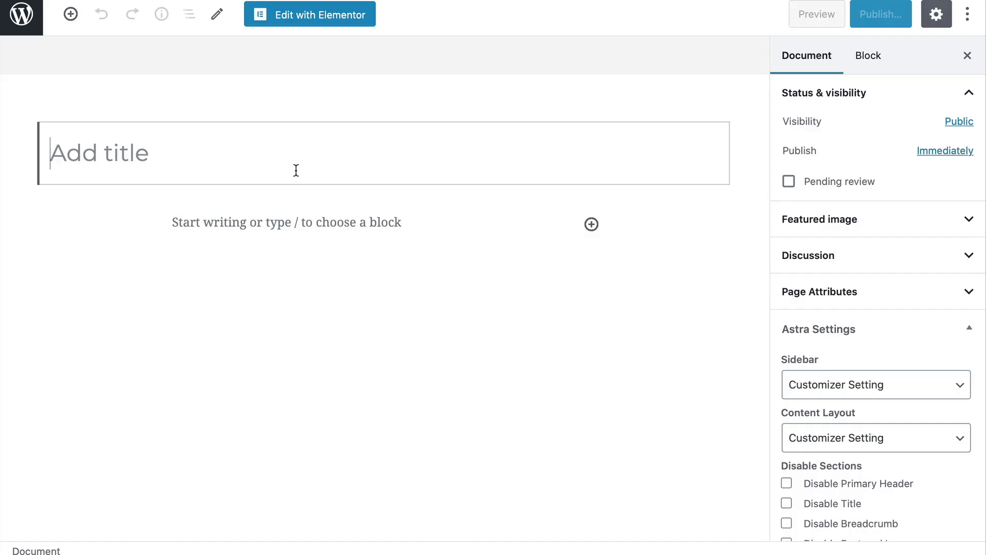
text(product)
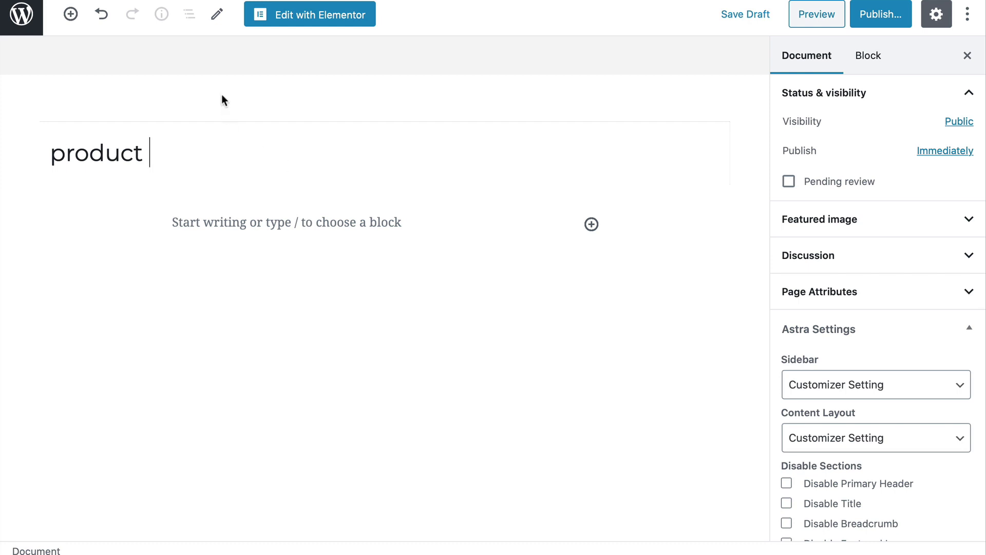
click(310, 25)
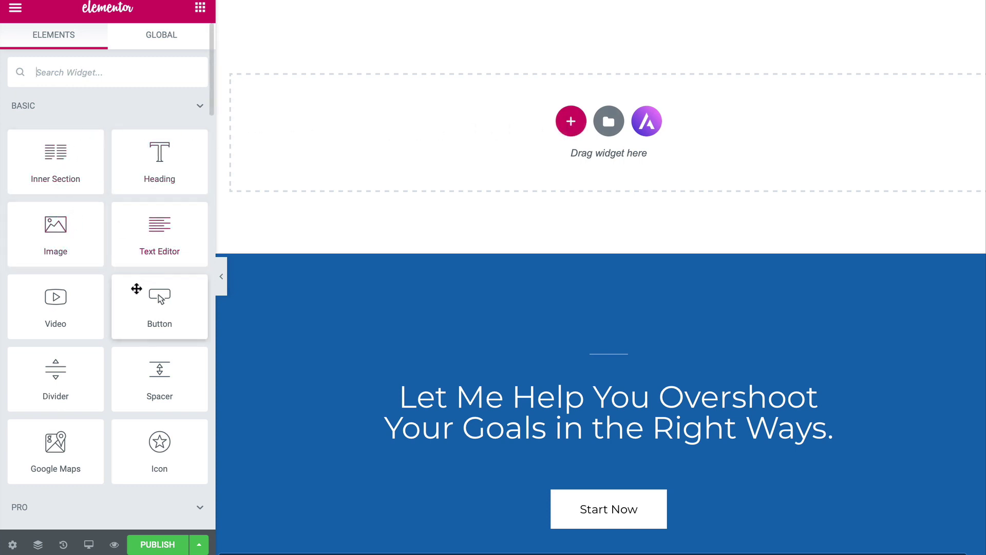
Add a heading at the top of the page reading 'Create your page'
drag(137, 168, 335, 101)
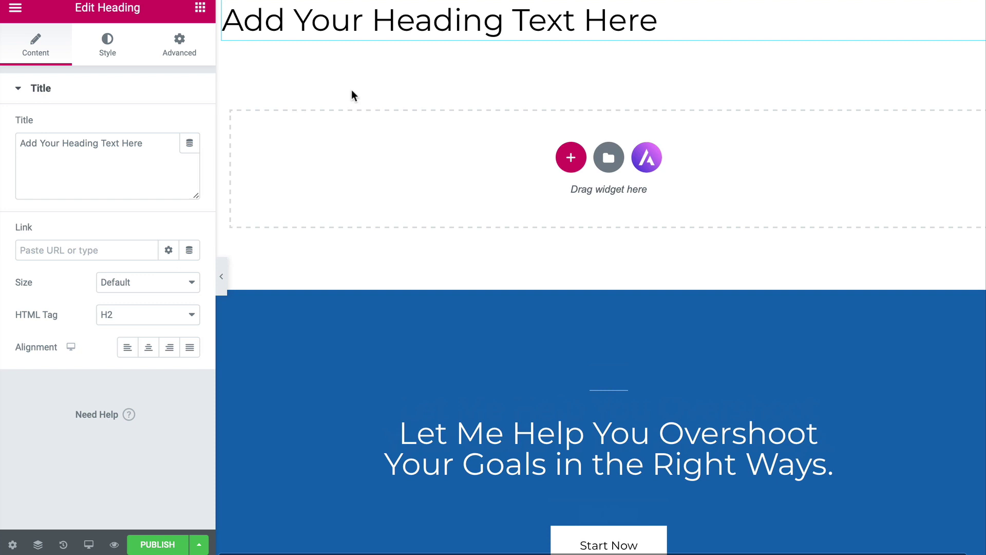
key(ctrl+a)
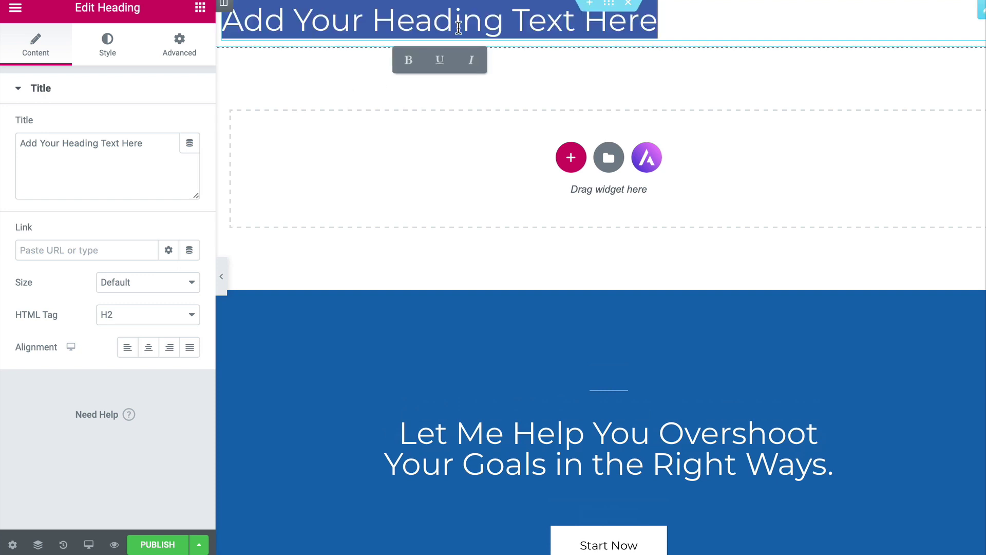
key(BackSpace)
text(Cr)
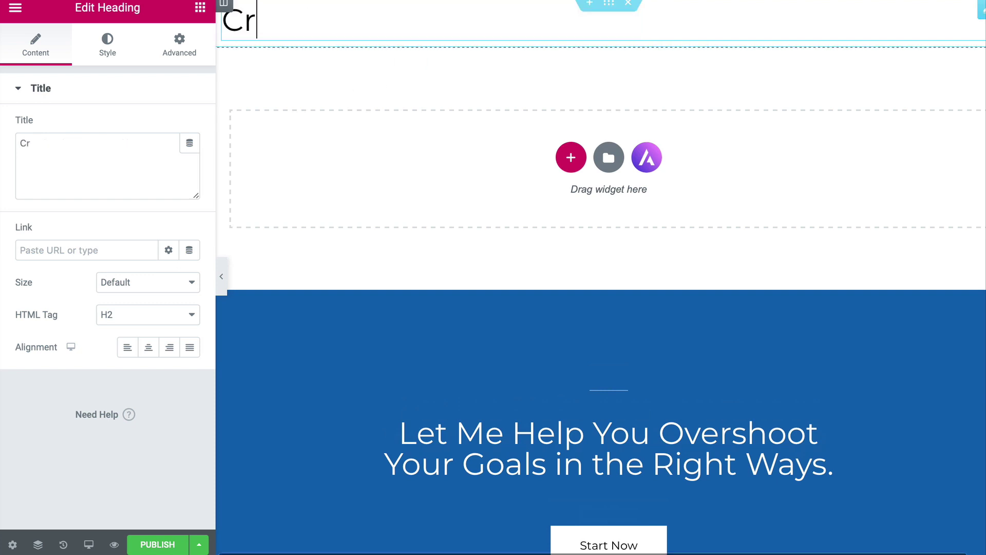
text(eat your)
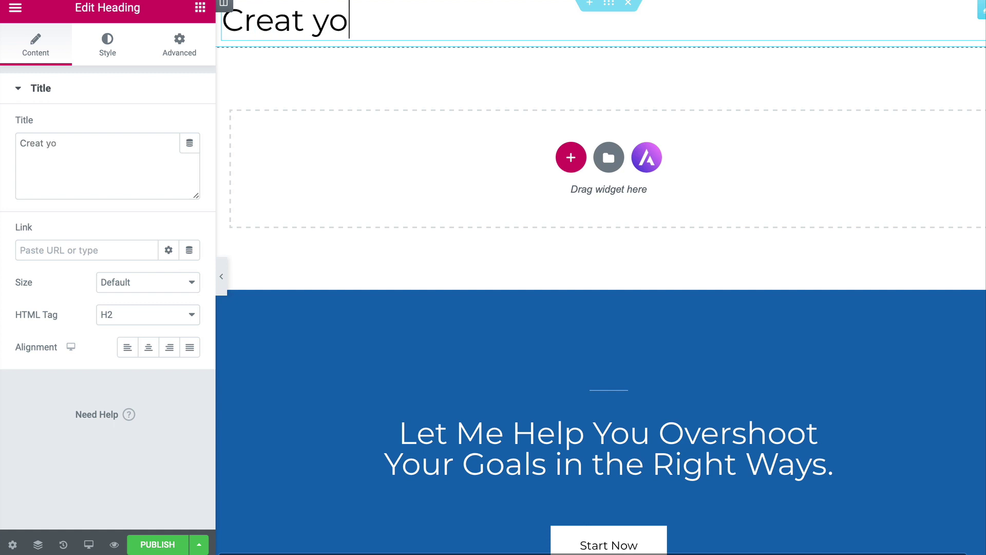
key(BackSpace)
key(BackSpace)
key(BackSpace)
key(BackSpace)
key(BackSpace)
text(e )
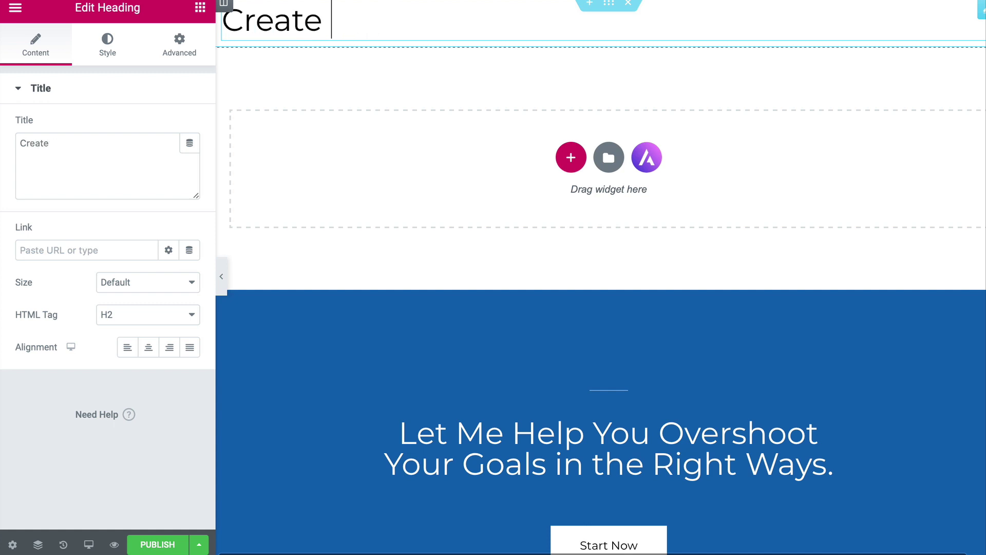
text(your page)
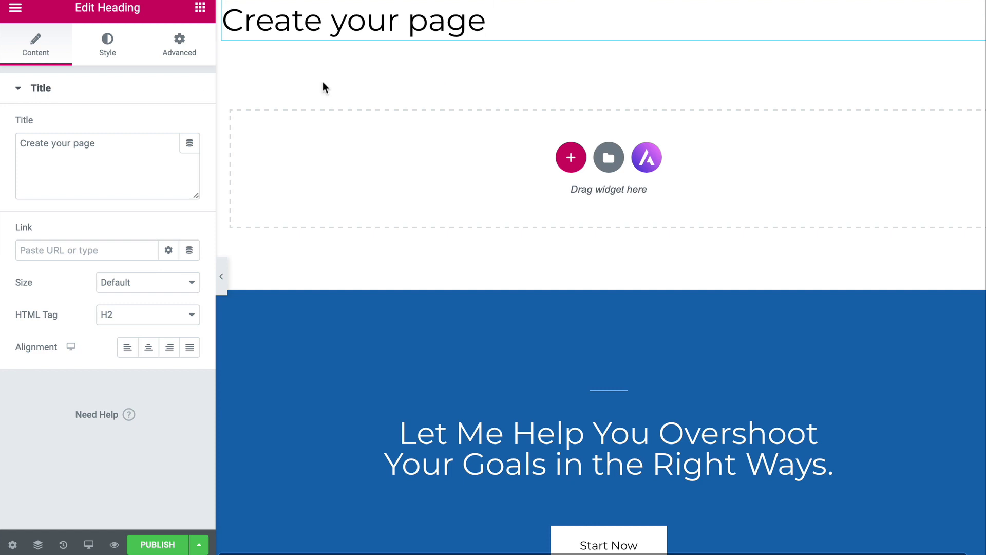
Drop an Image widget below the heading, then revert everything to 'Editing Started' in History
click(196, 8)
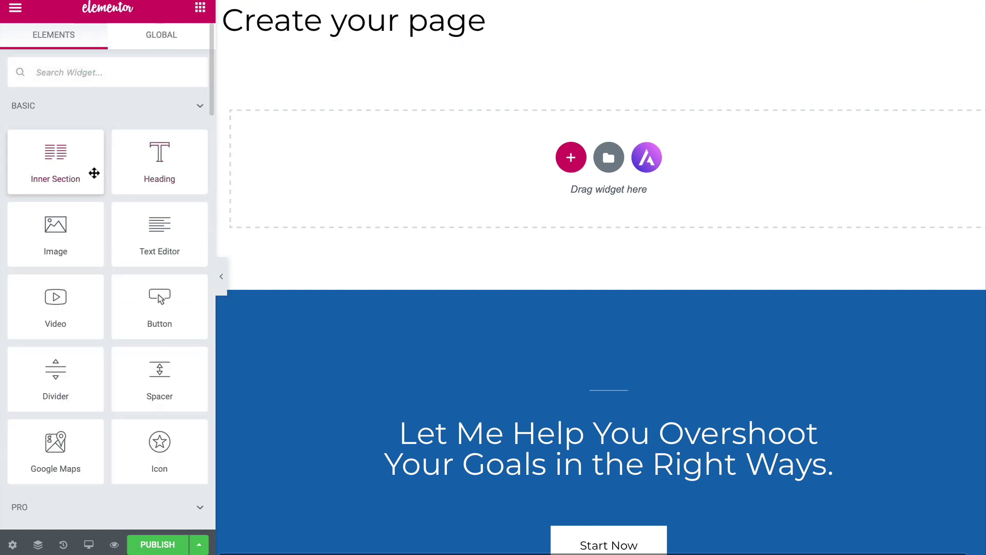
drag(72, 234, 335, 140)
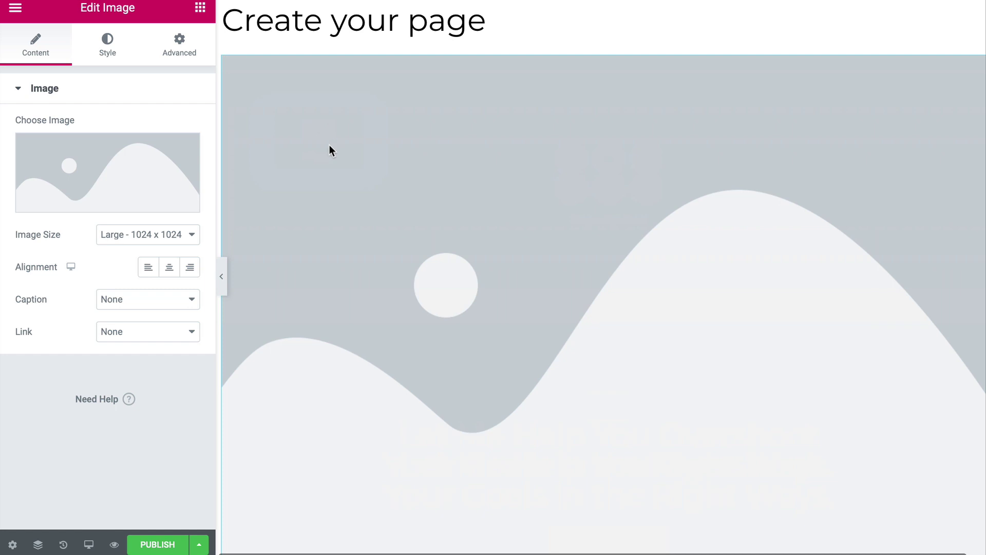
click(64, 543)
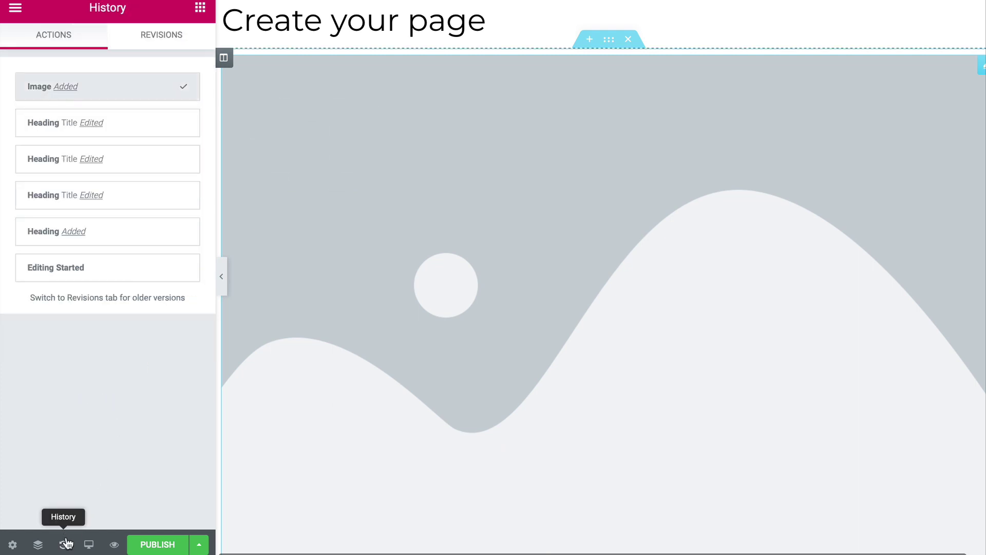
click(106, 276)
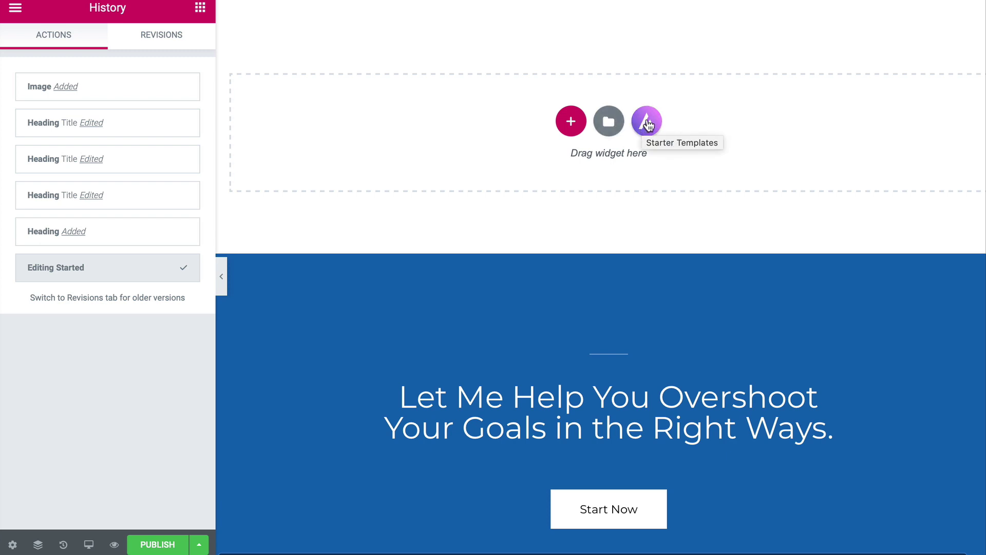
Search the template library's page templates for 'product'
click(609, 123)
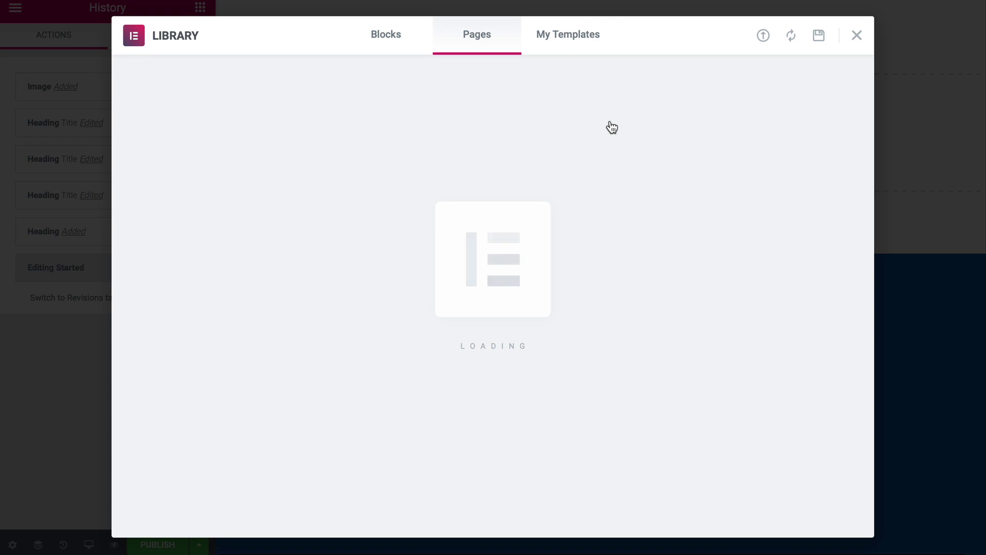
scroll(600, 182, down, 15)
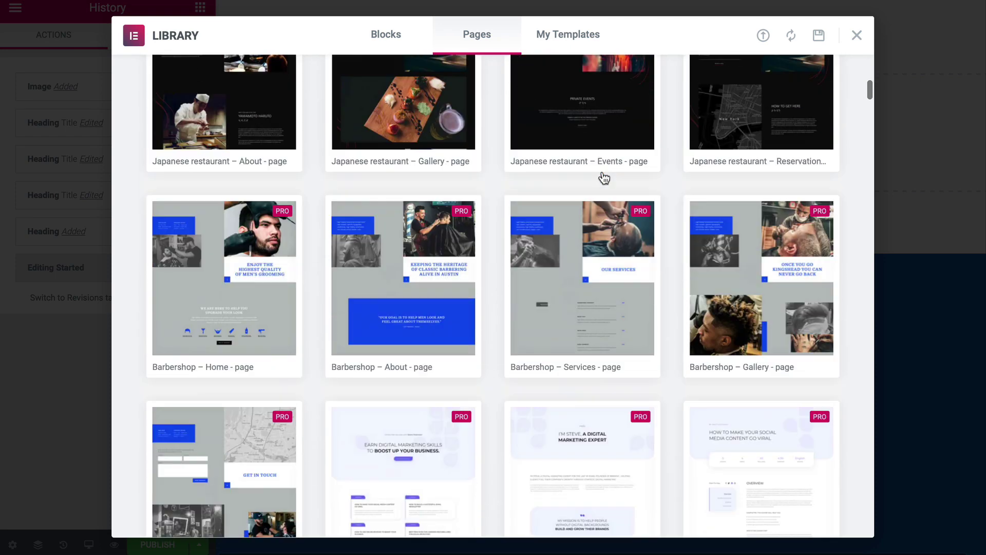
scroll(604, 178, up, 5)
scroll(604, 177, up, 10)
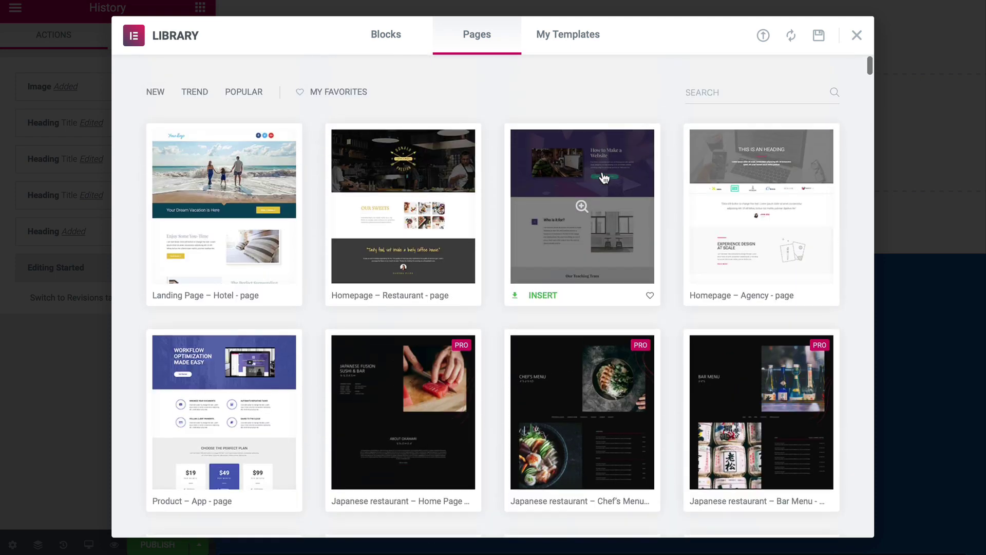
click(708, 88)
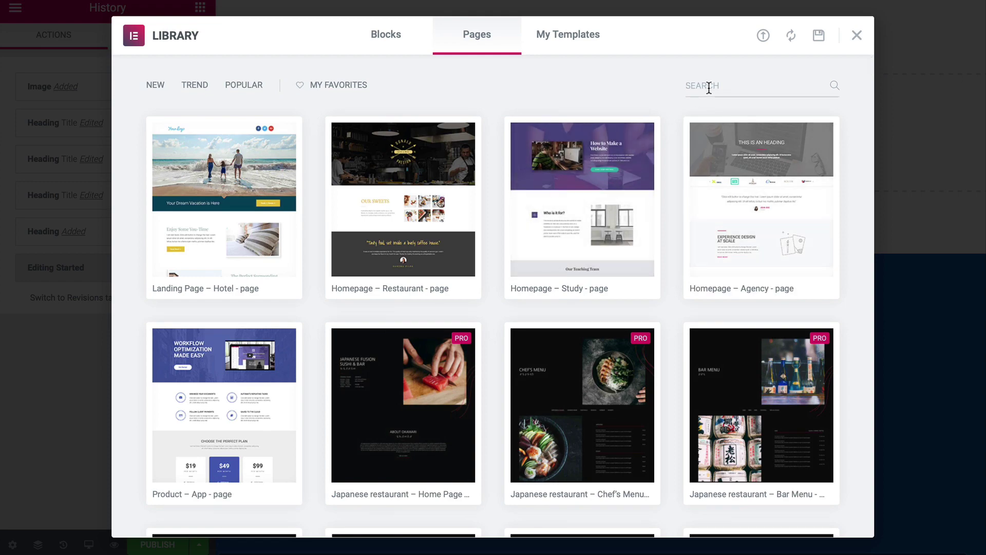
text(prodcuc)
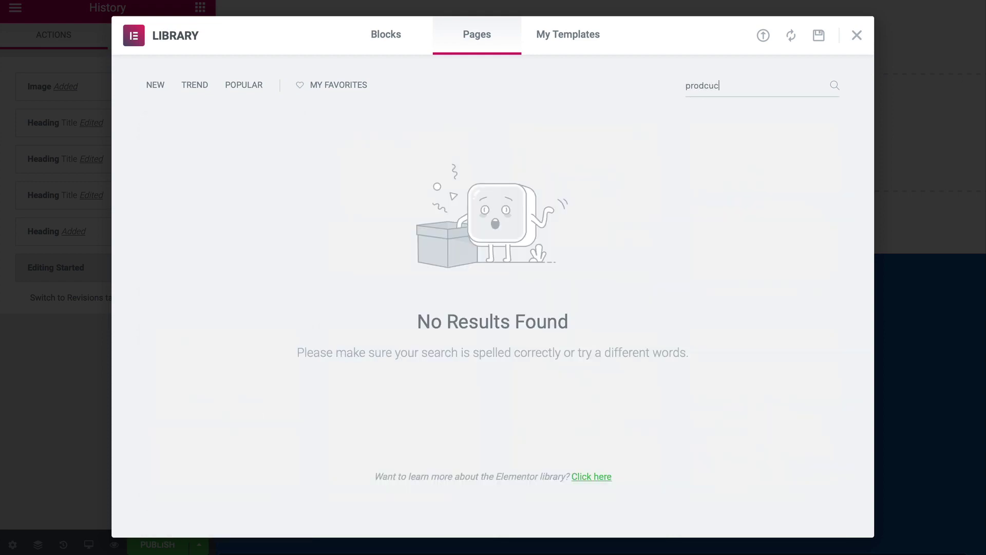
key(BackSpace)
text(u)
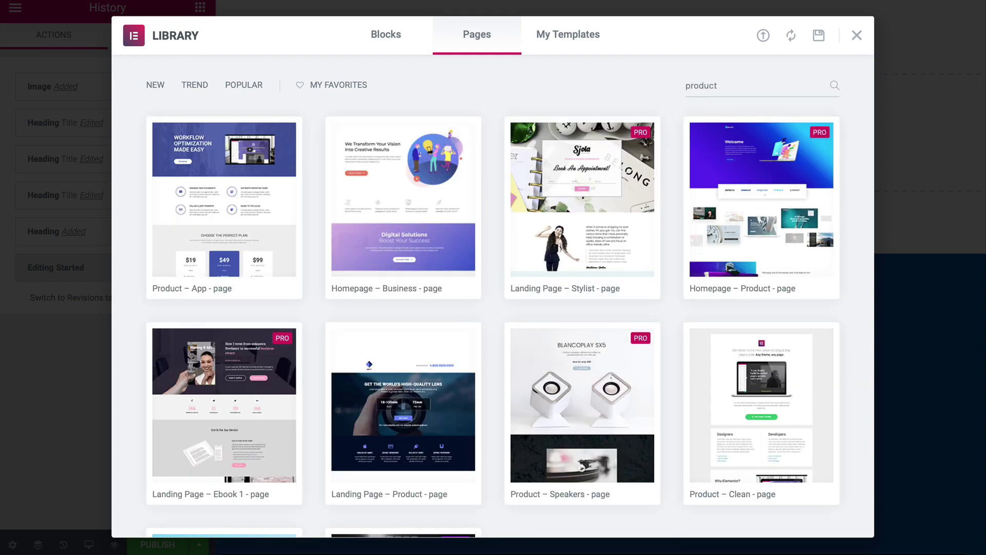
Preview the Product – Clean template and try to insert it into the page
mouse_move(744, 478)
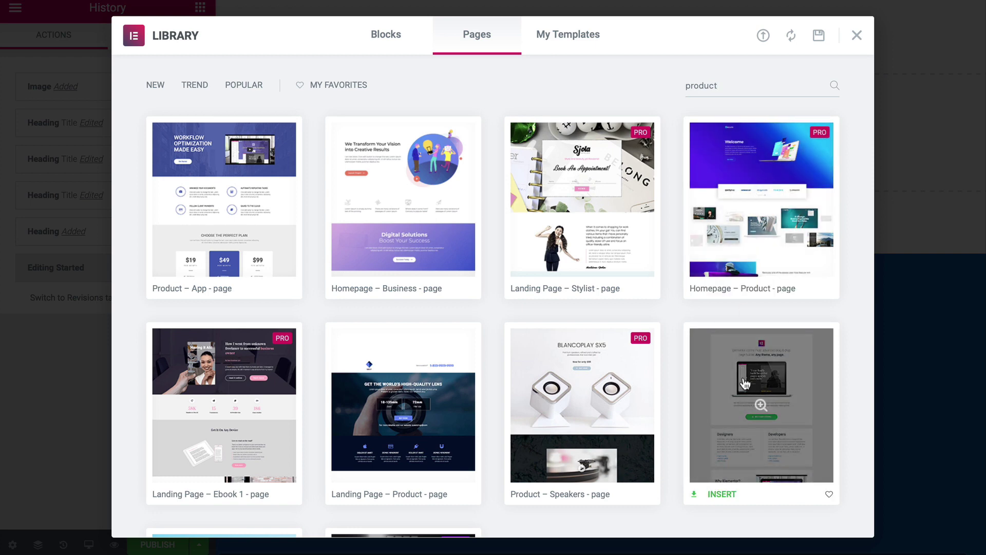
click(750, 436)
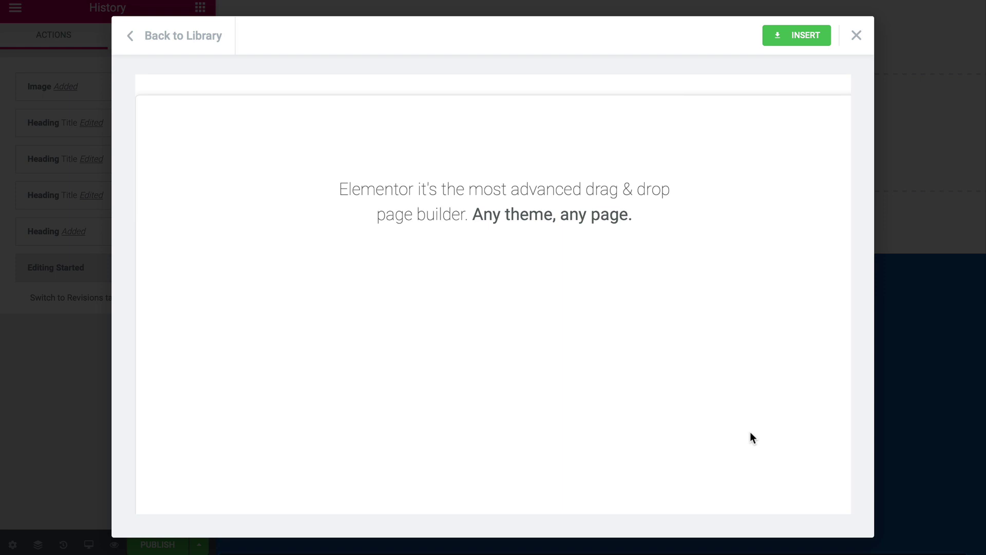
scroll(740, 427, down, 5)
scroll(740, 430, down, 10)
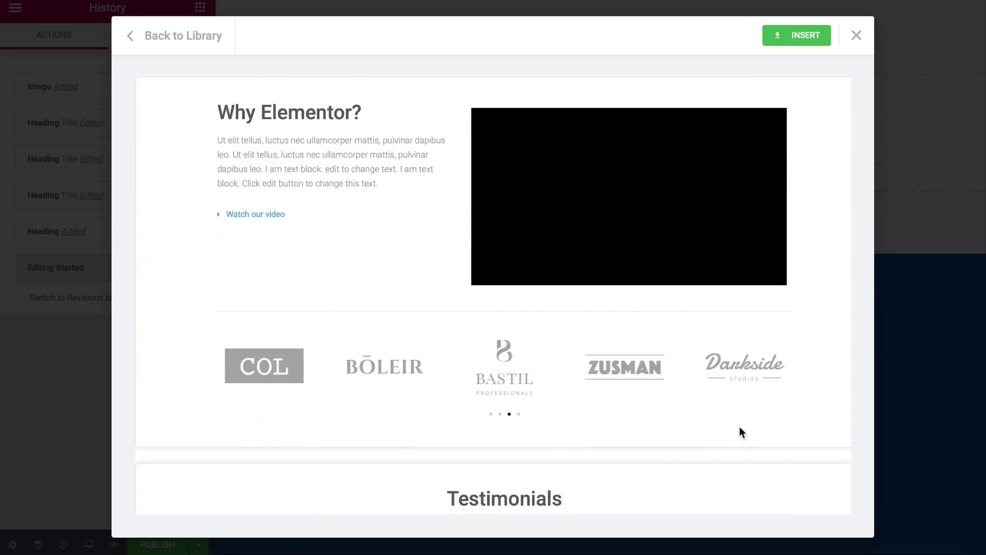
scroll(740, 430, up, 5)
scroll(740, 431, up, 10)
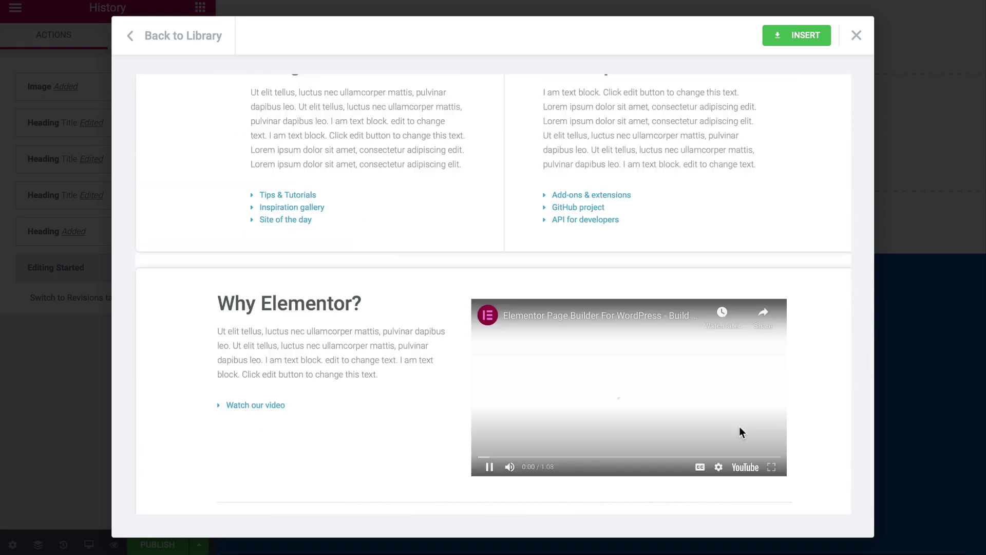
click(802, 37)
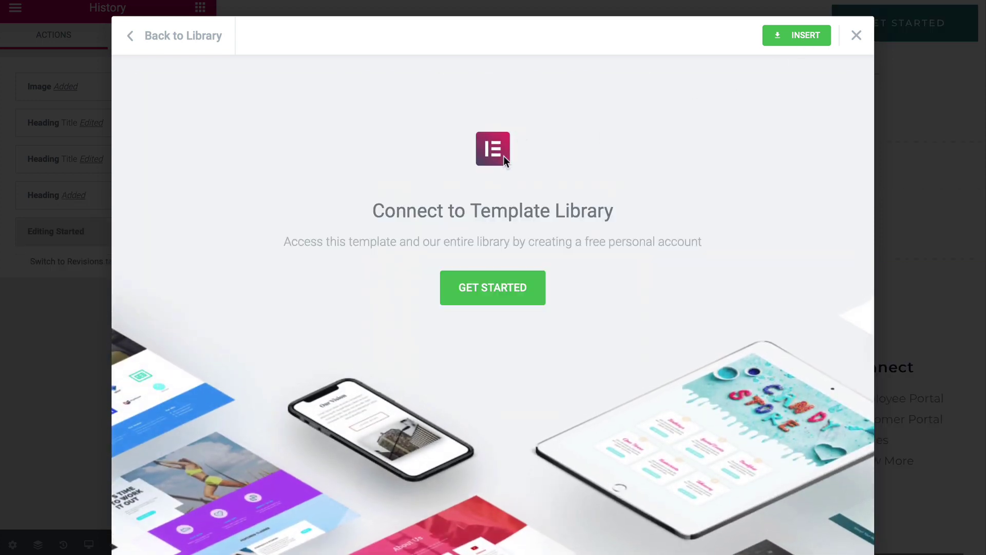
Connect to the template library via Get Started and Connect, then reopen 'product' from All Pages in Elementor
click(488, 296)
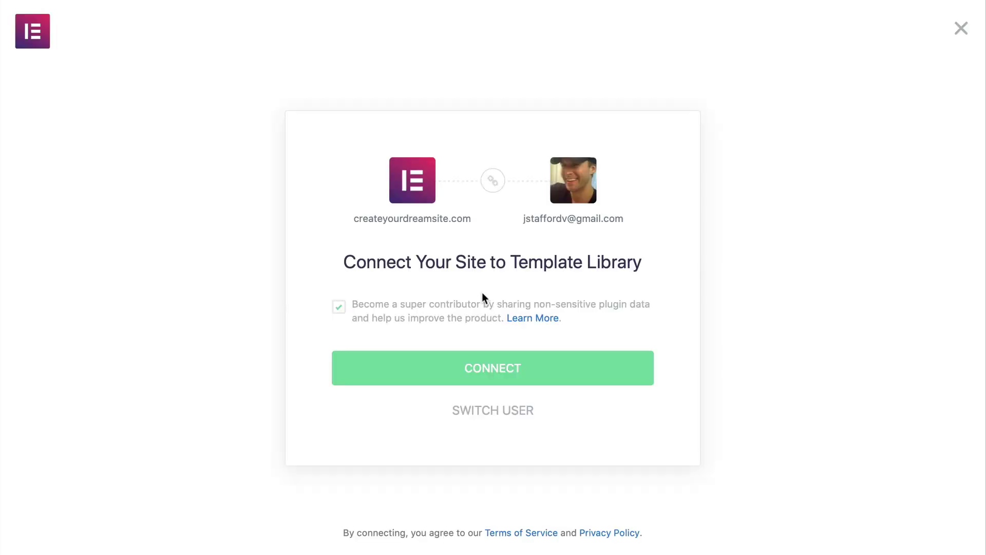
click(477, 377)
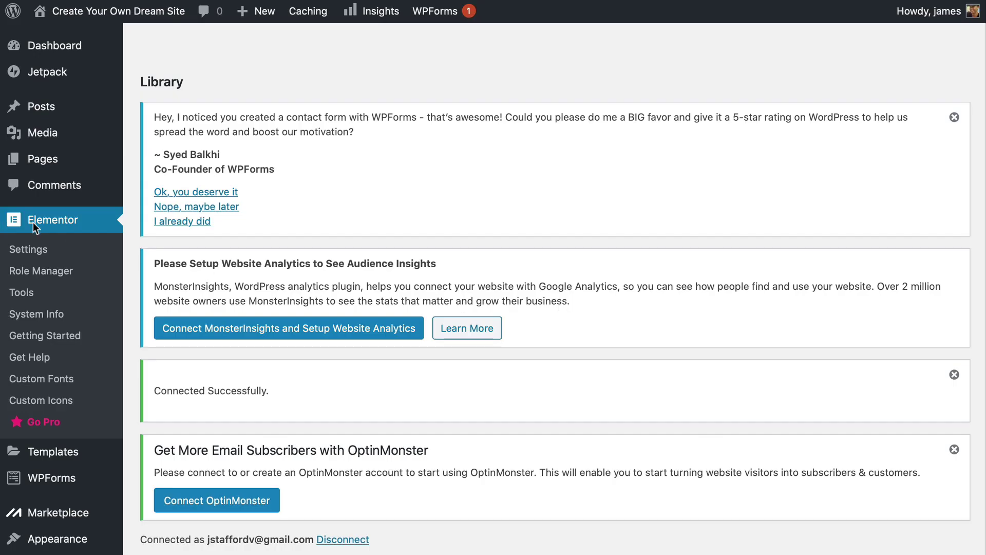
mouse_move(51, 164)
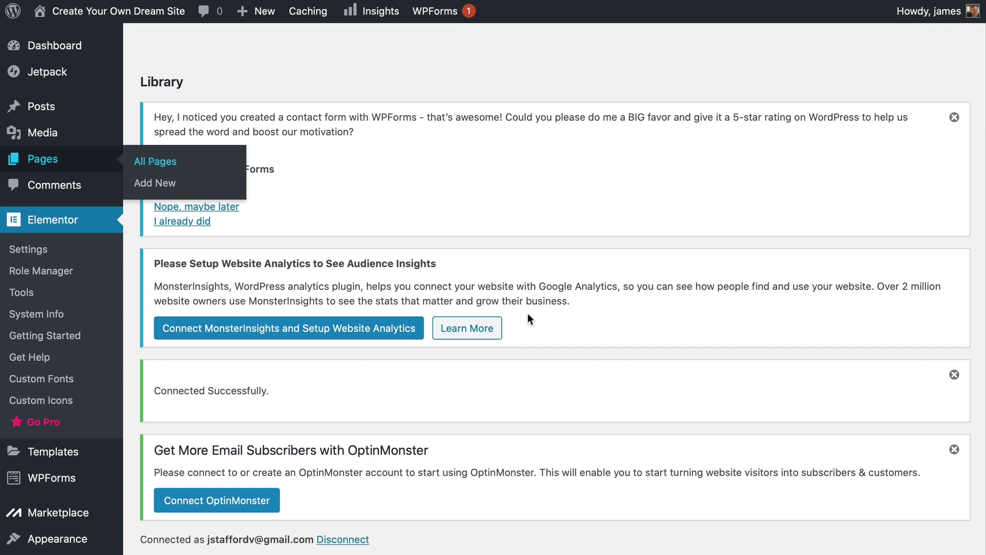
scroll(528, 314, down, 6)
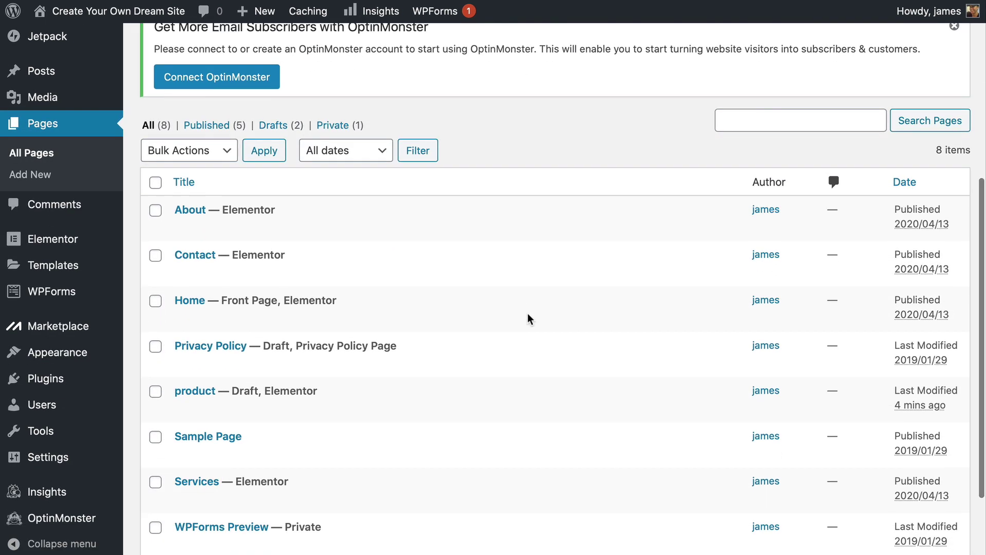
mouse_move(184, 389)
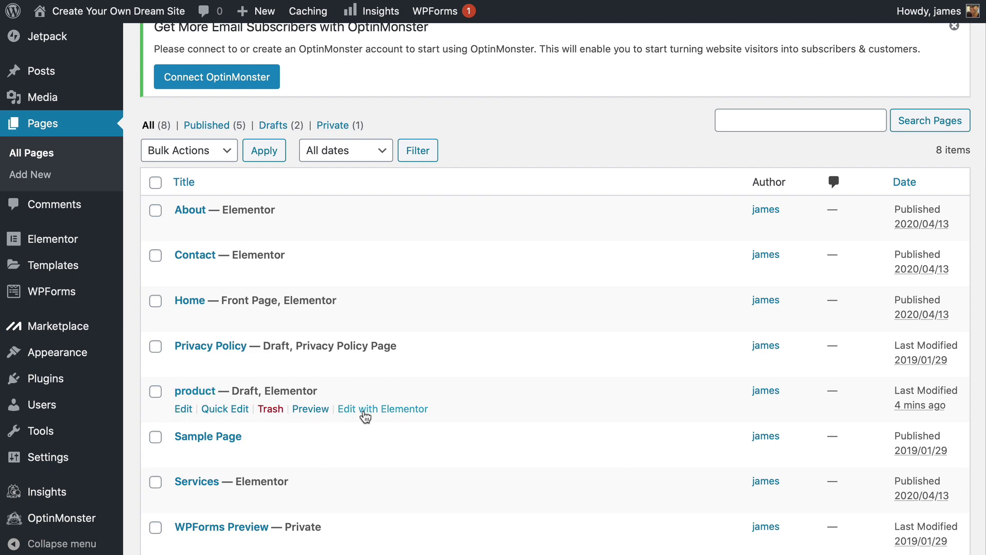
click(363, 411)
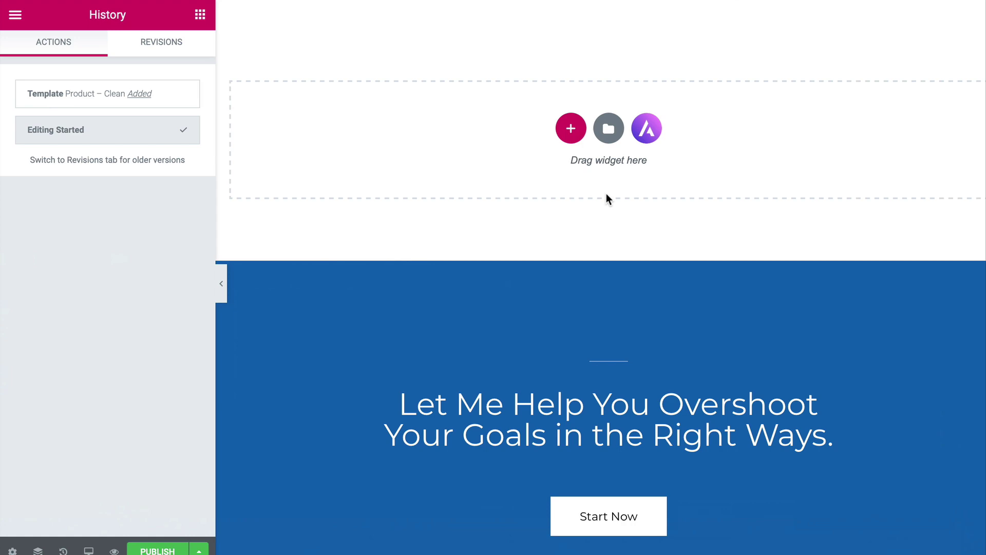
click(608, 128)
click(783, 93)
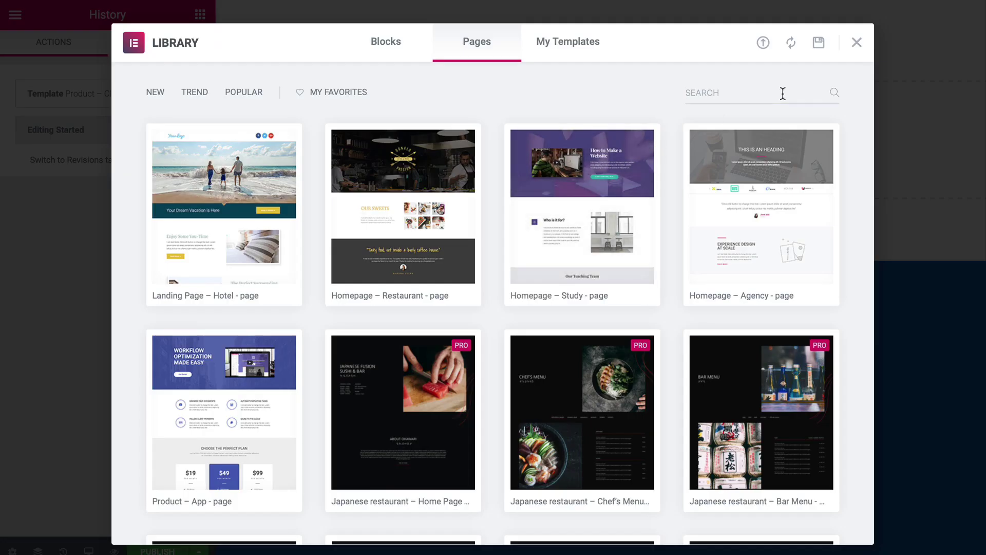
text(product)
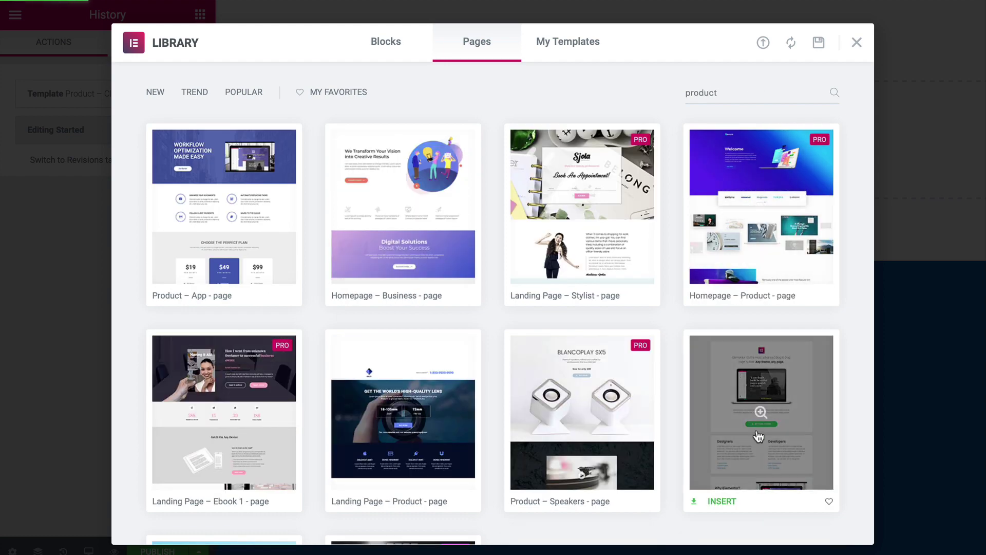
click(781, 497)
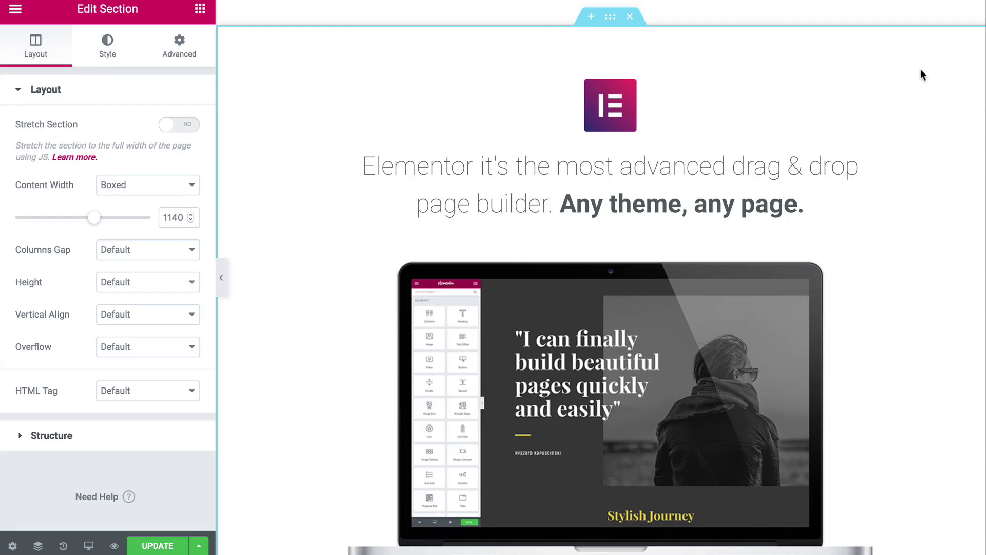
scroll(920, 69, down, 6)
scroll(920, 69, down, 20)
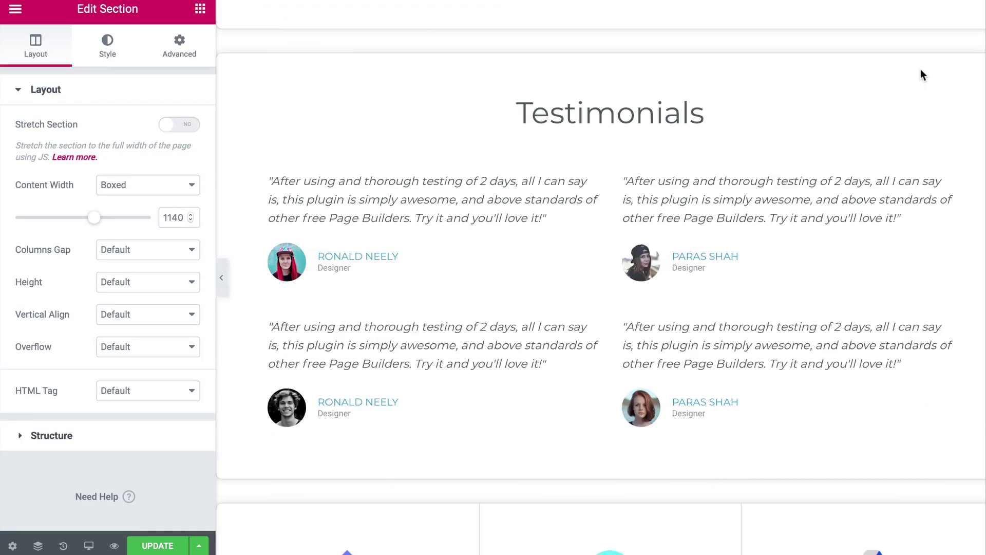
scroll(920, 70, down, 5)
scroll(920, 70, up, 15)
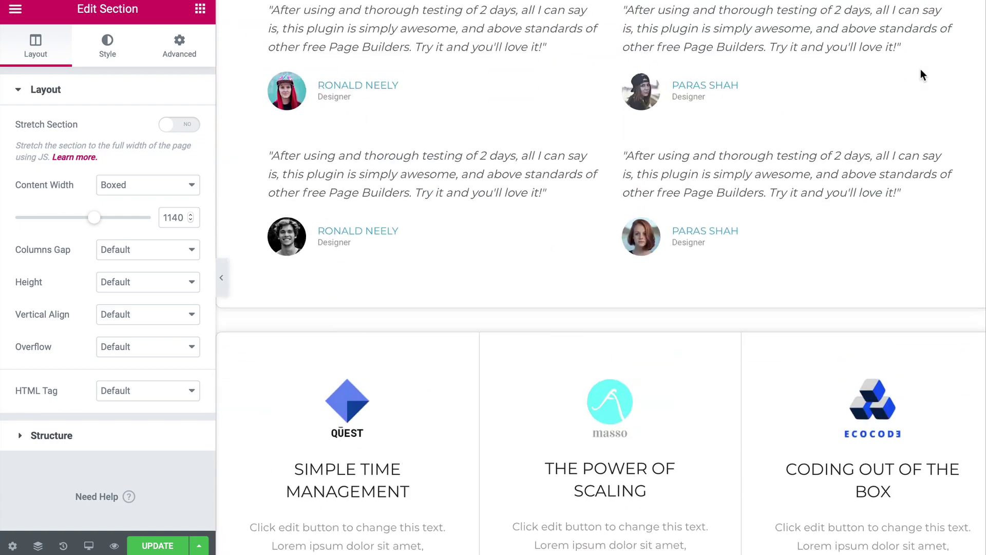
scroll(920, 75, up, 15)
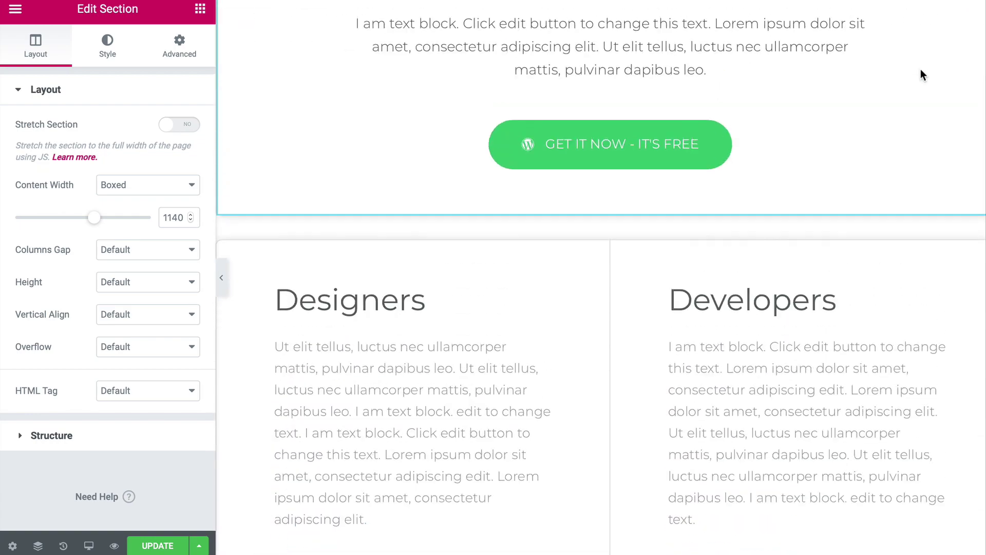
scroll(920, 72, up, 8)
scroll(920, 72, down, 8)
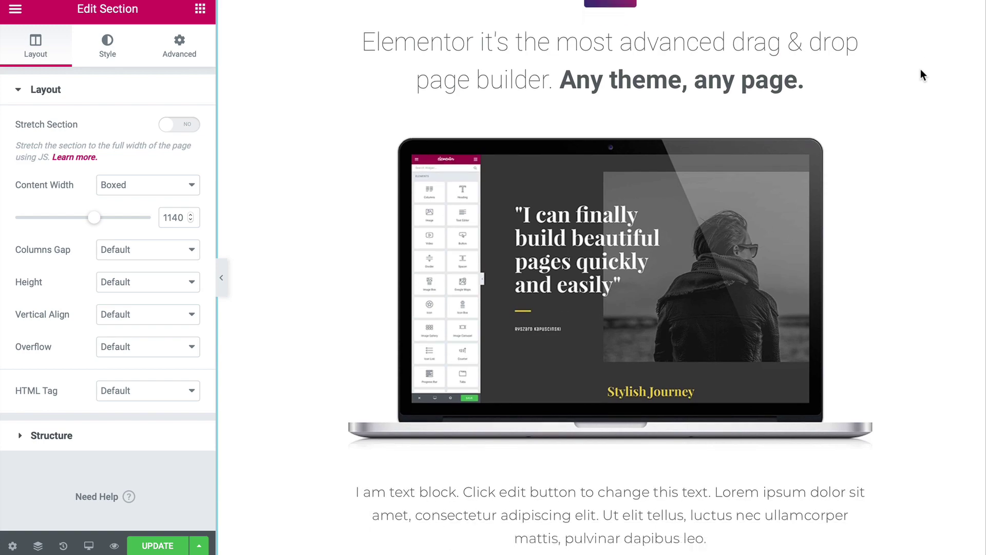
scroll(920, 72, down, 5)
click(877, 152)
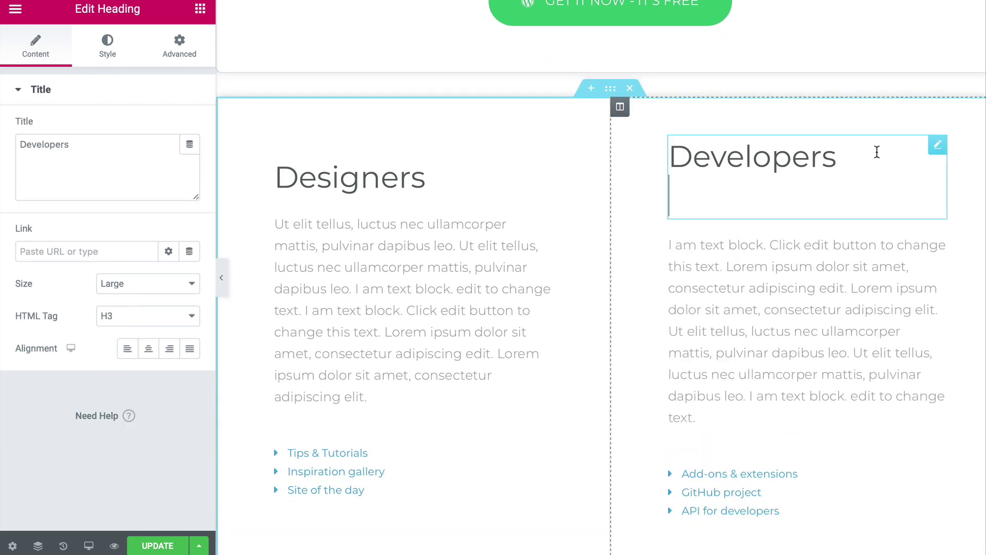
scroll(876, 152, down, 8)
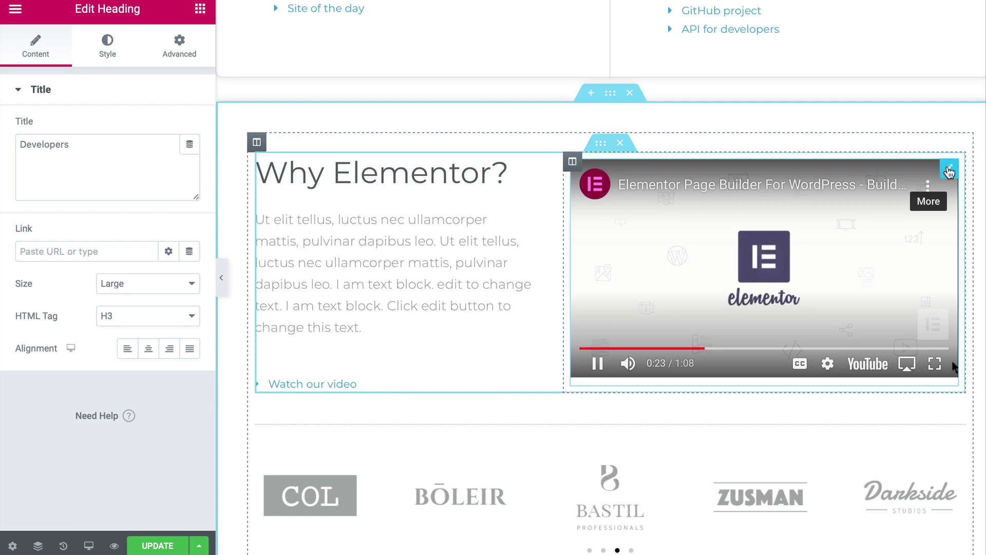
scroll(949, 172, down, 1)
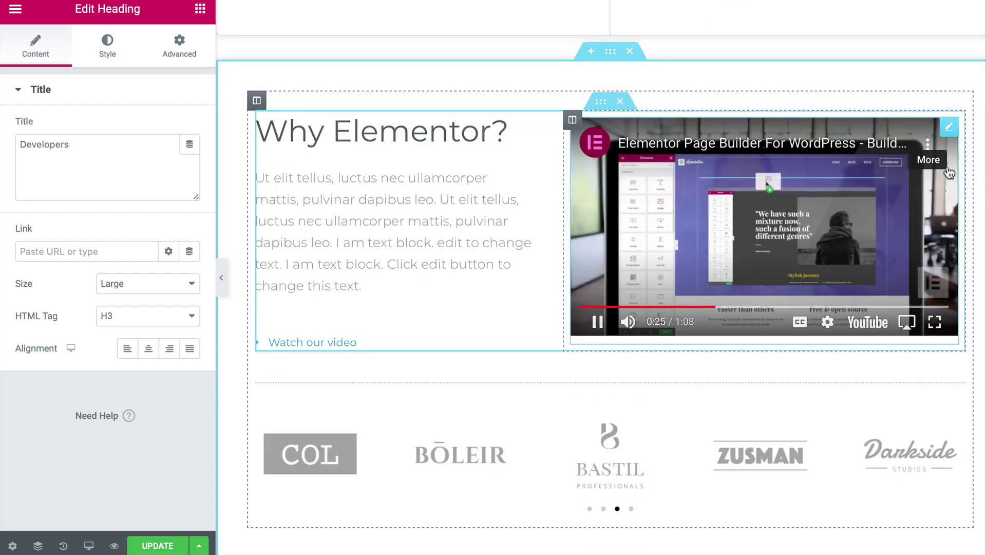
click(939, 160)
drag(948, 127, 858, 149)
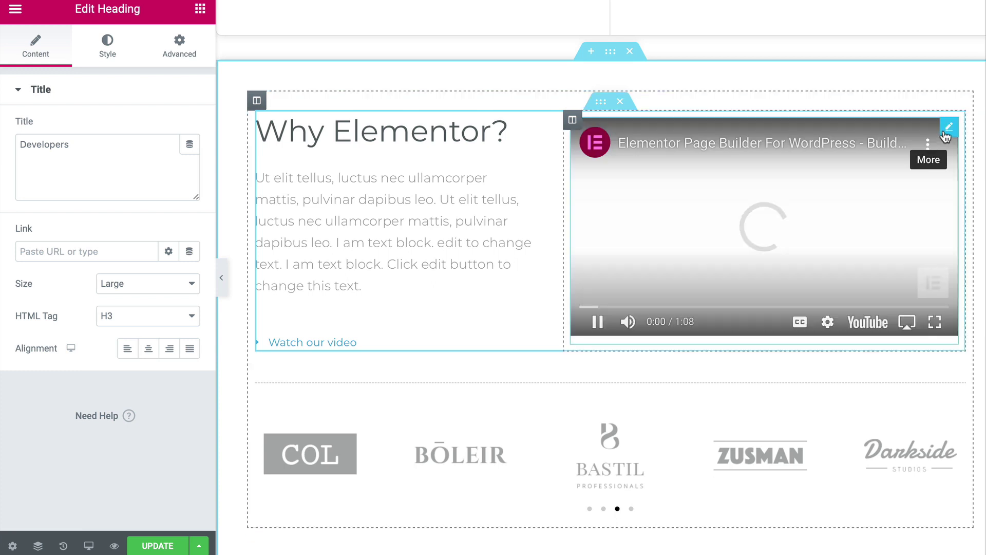
Check the video's YouTube link, then delete the Why Elementor section and return to the top
click(946, 131)
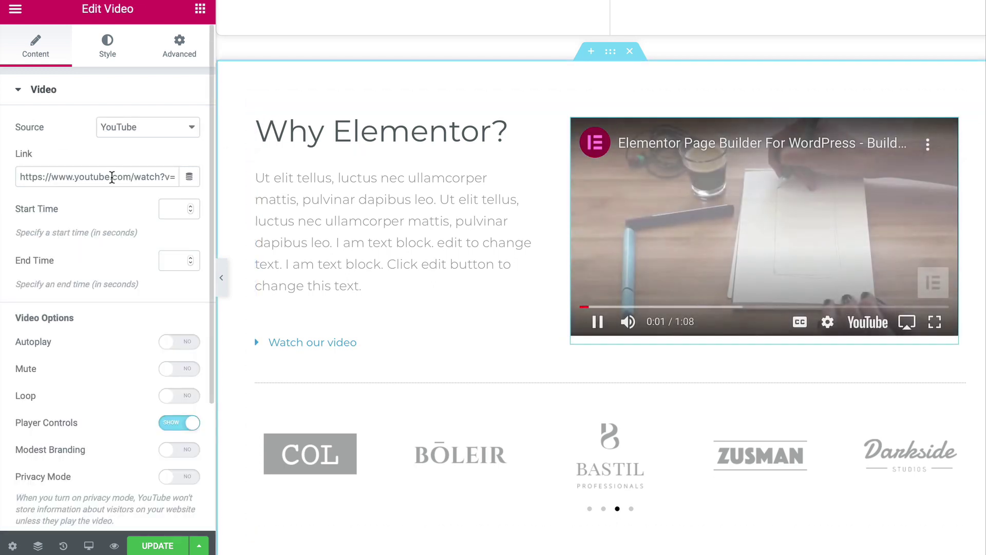
click(114, 176)
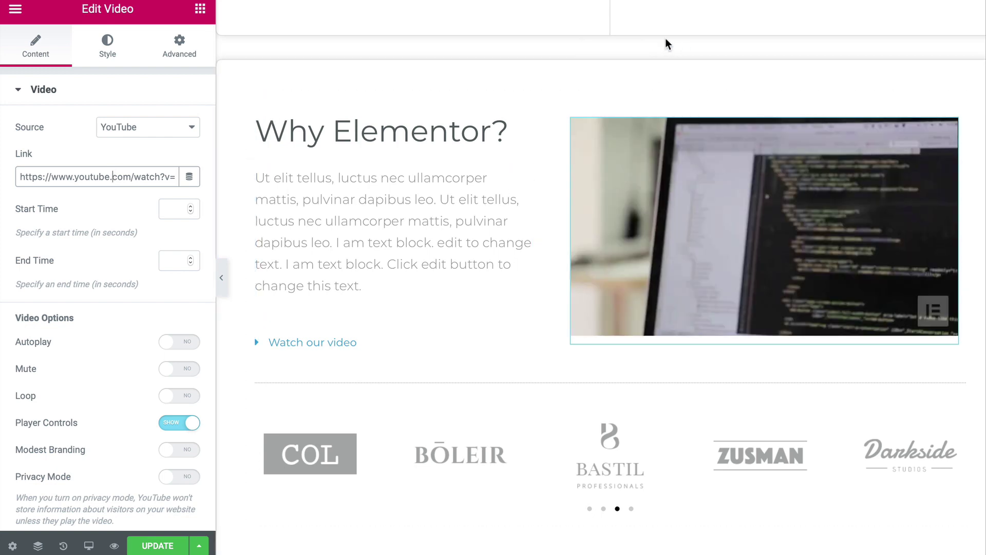
click(633, 56)
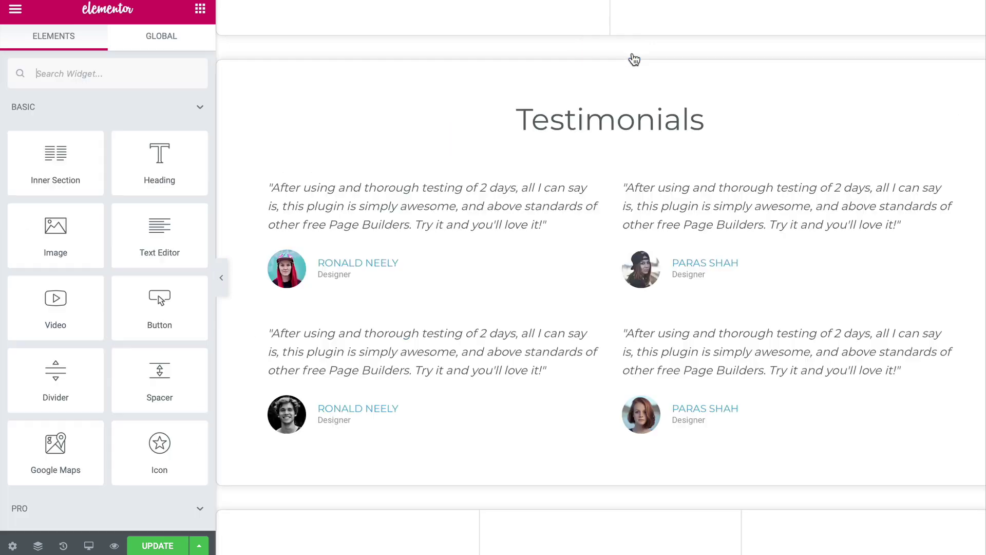
scroll(629, 67, up, 10)
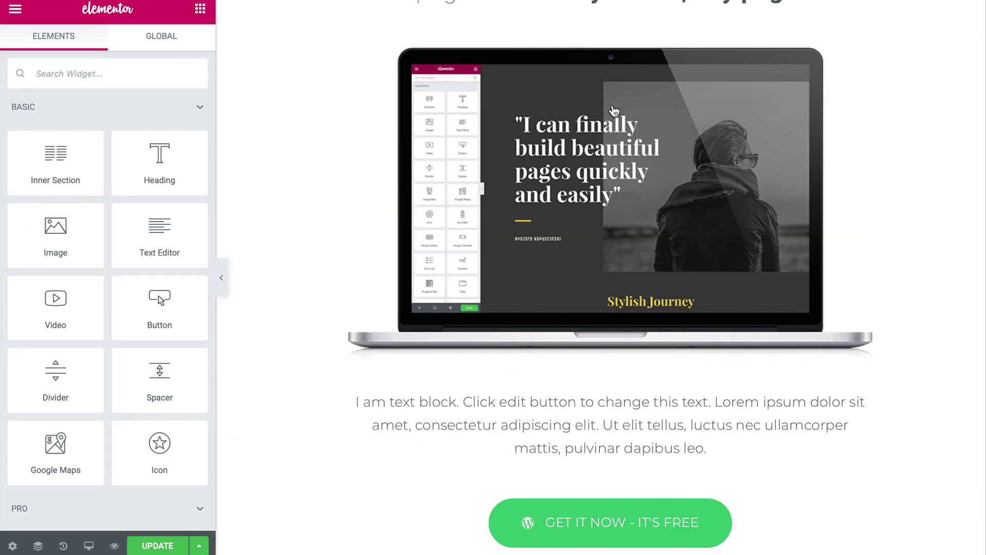
scroll(613, 110, up, 4)
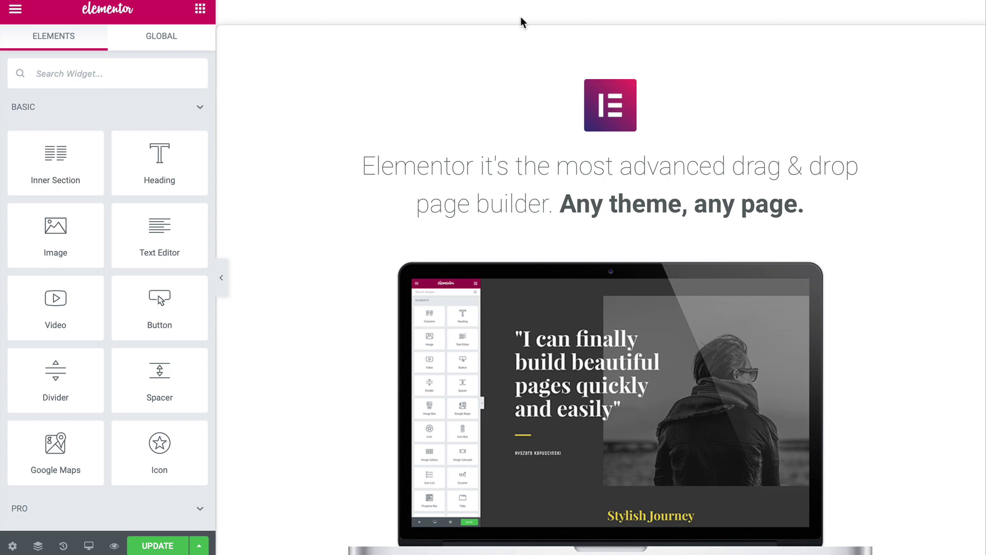
Give the top section a 100 px top and 40 px bottom margin, then update the page
mouse_move(610, 22)
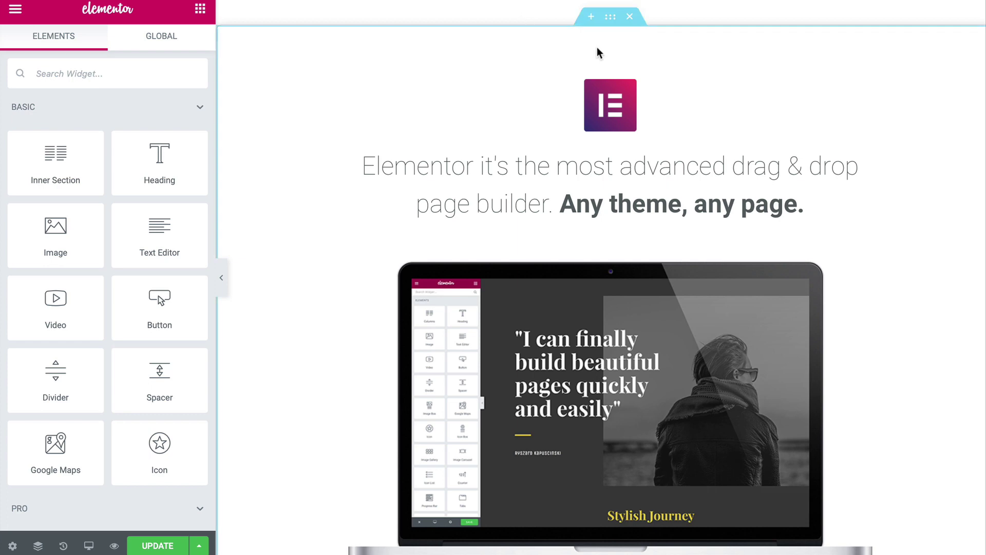
click(610, 22)
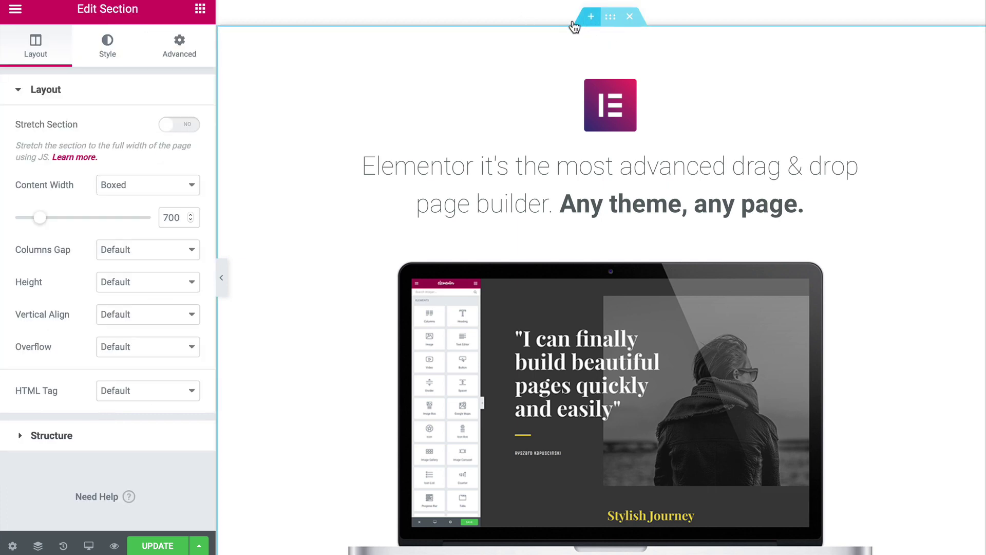
click(185, 55)
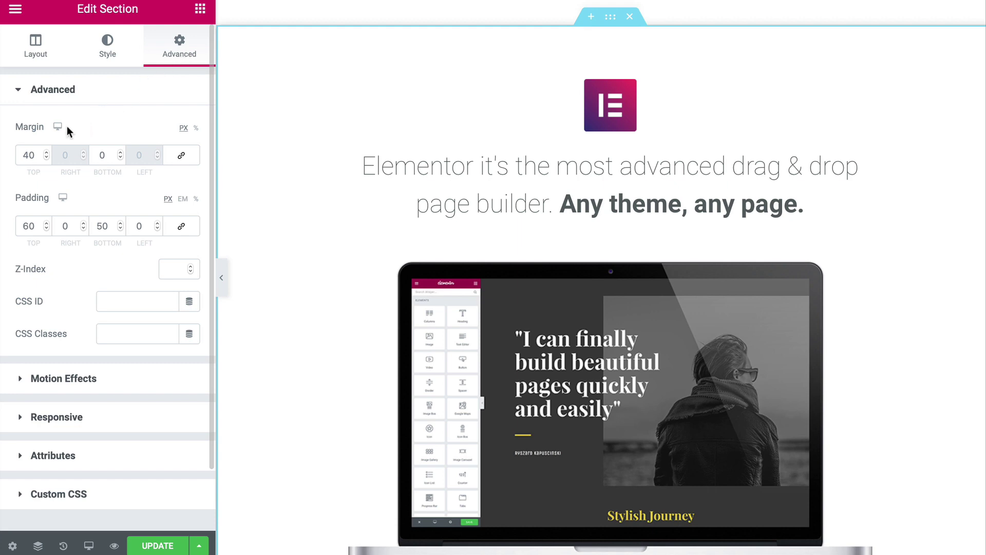
click(188, 155)
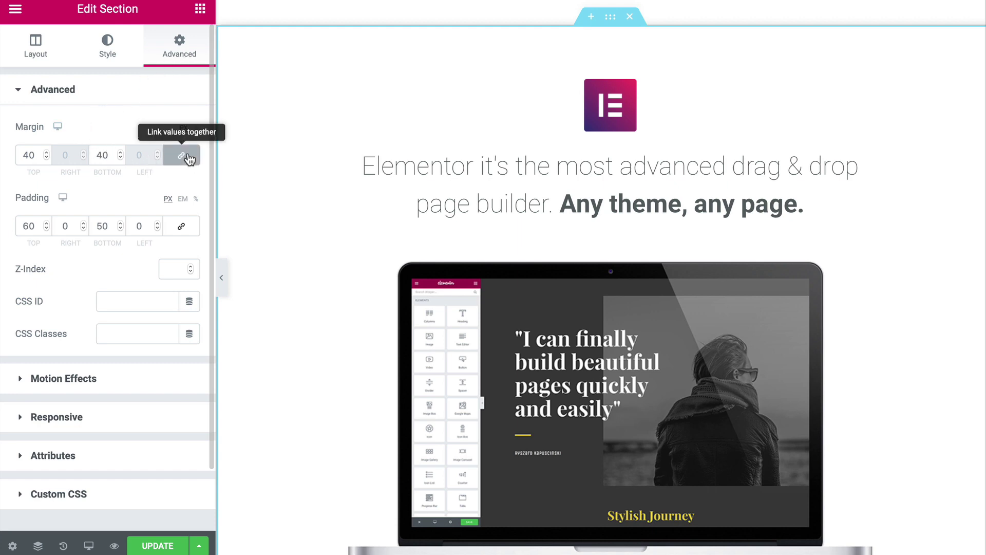
click(184, 159)
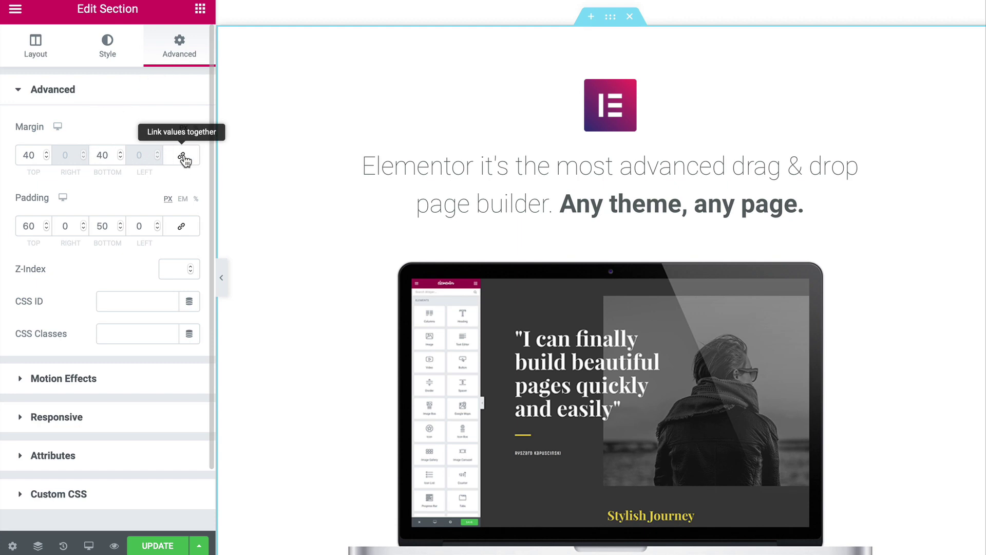
click(46, 152)
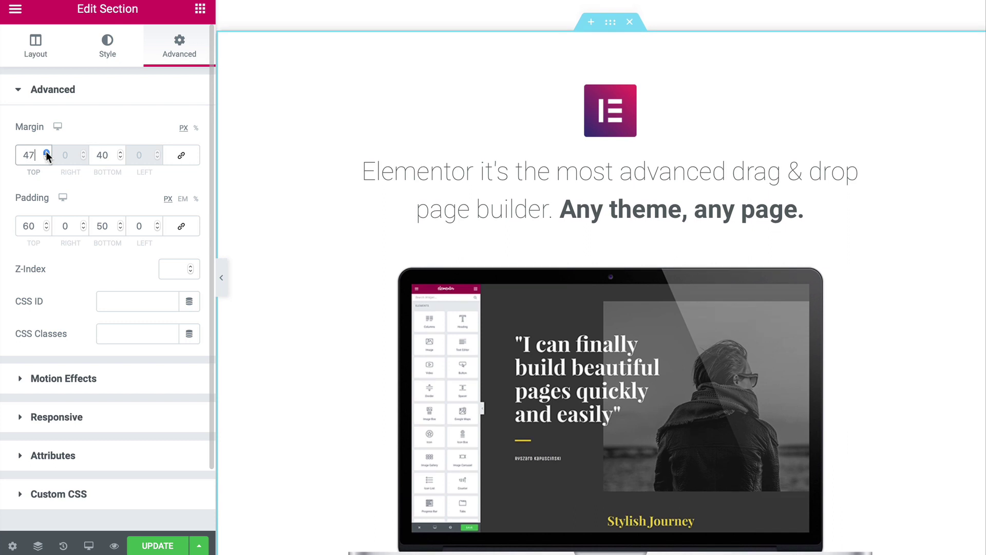
drag(47, 153, 46, 152)
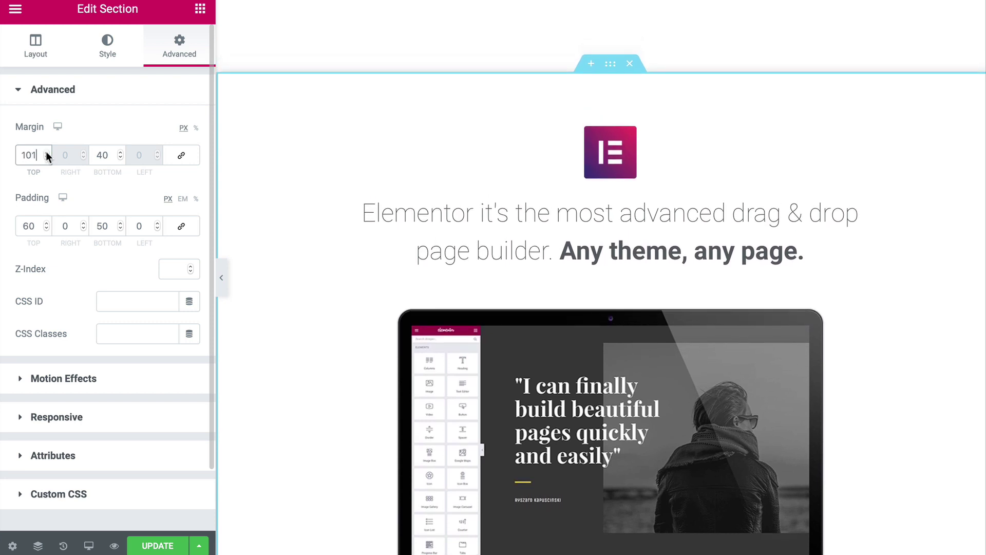
click(48, 156)
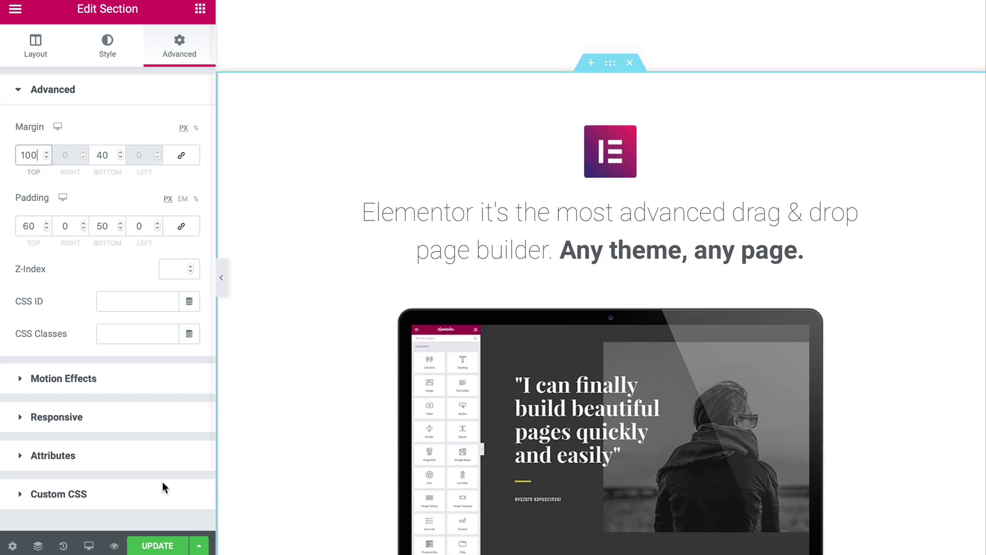
click(151, 547)
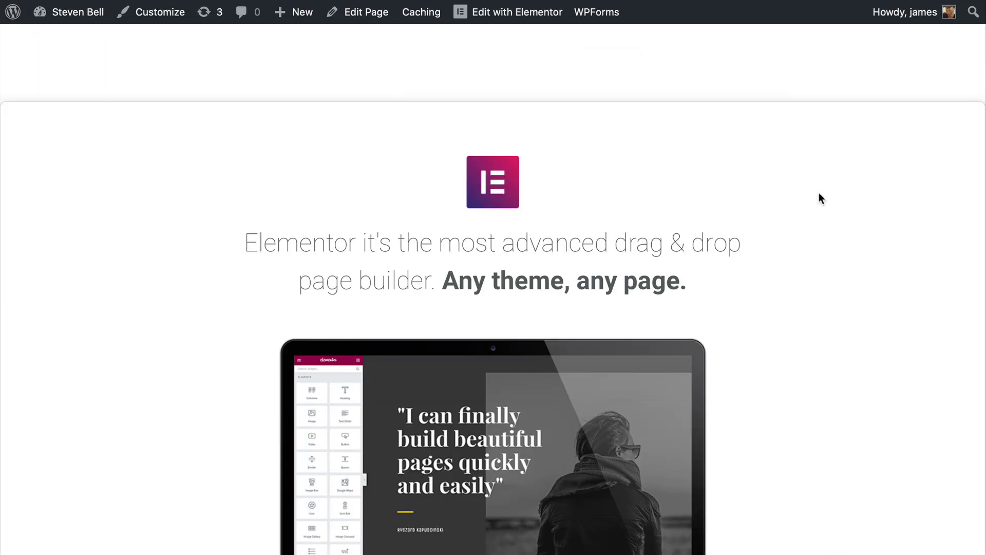
Scroll through the previewed product page on the live site
scroll(818, 194, down, 15)
scroll(819, 194, up, 15)
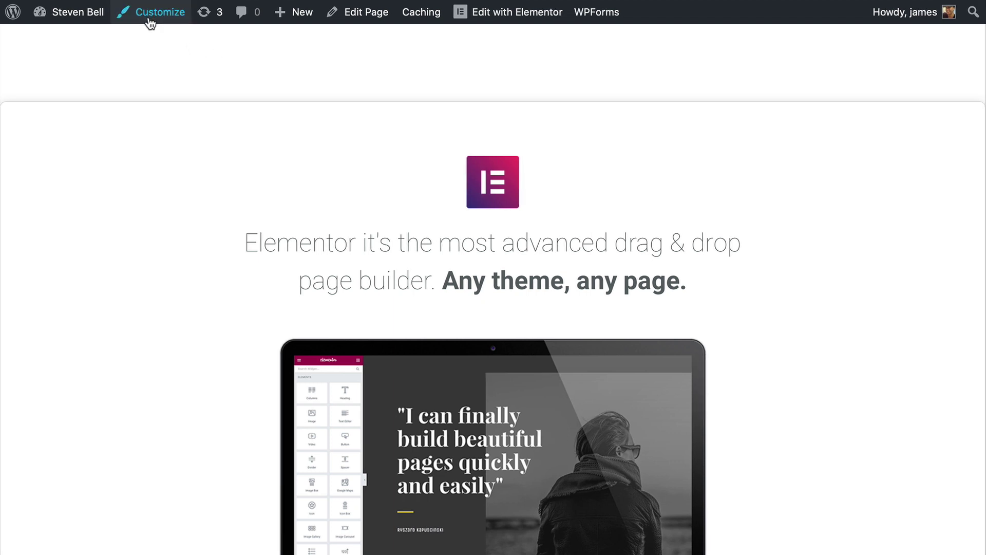
Go to Appearance > Menus and expand, then close, the e-Books menu item
mouse_move(90, 15)
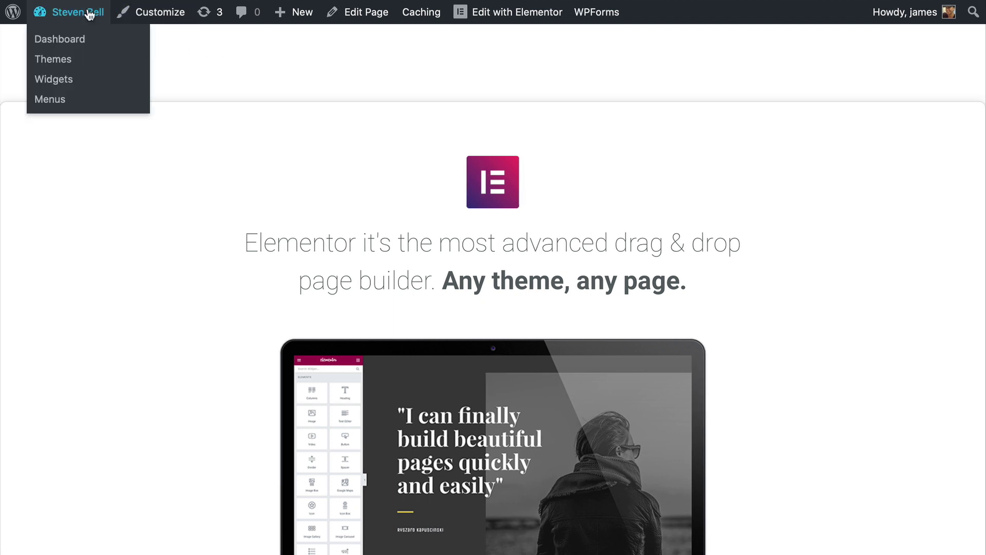
click(54, 99)
scroll(235, 155, down, 10)
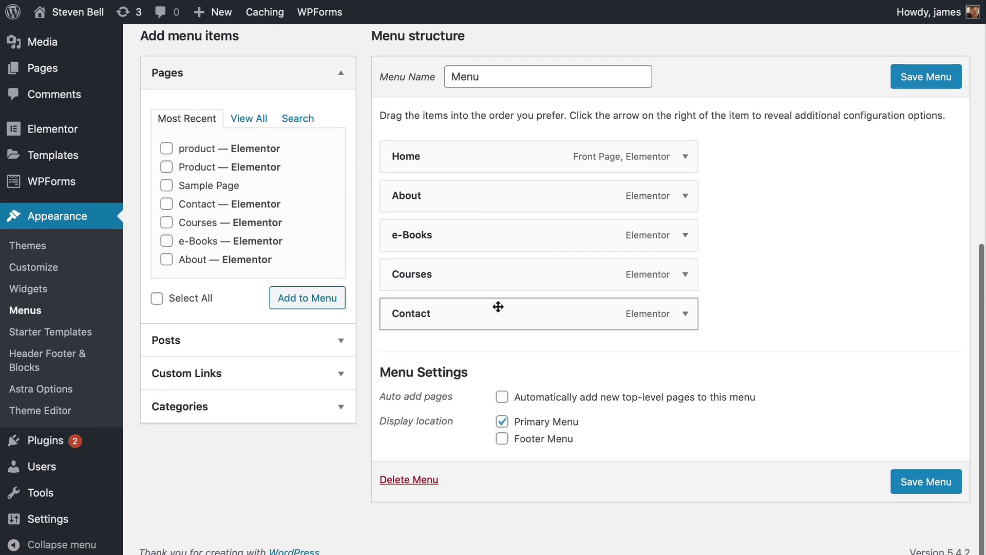
click(686, 236)
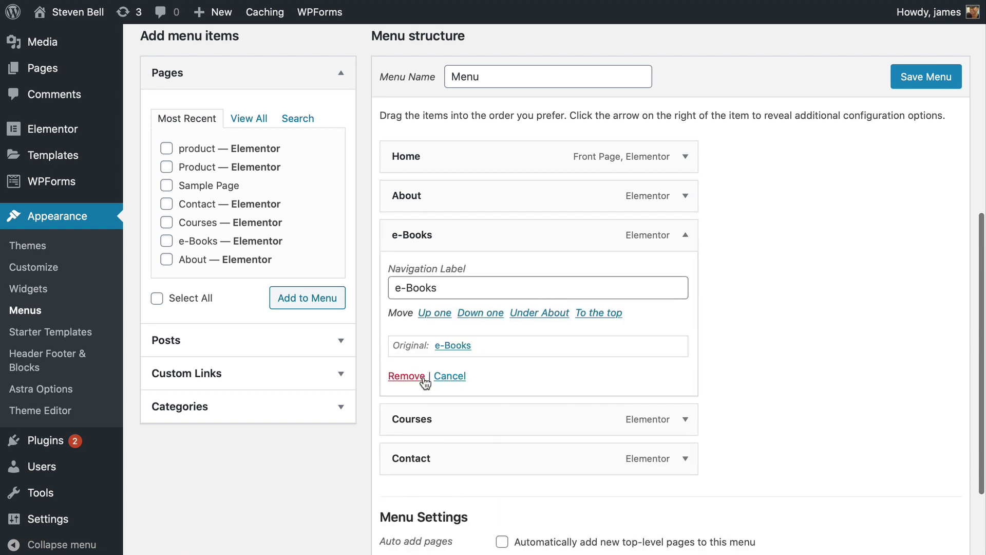
click(459, 381)
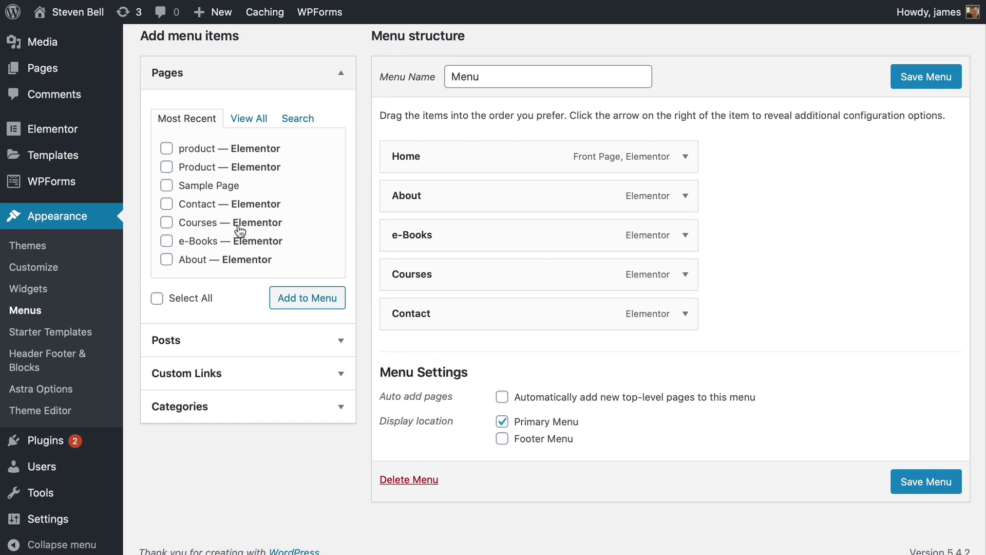
Add the product page to the menu between e-Books and Courses and save the menu
click(166, 148)
click(306, 305)
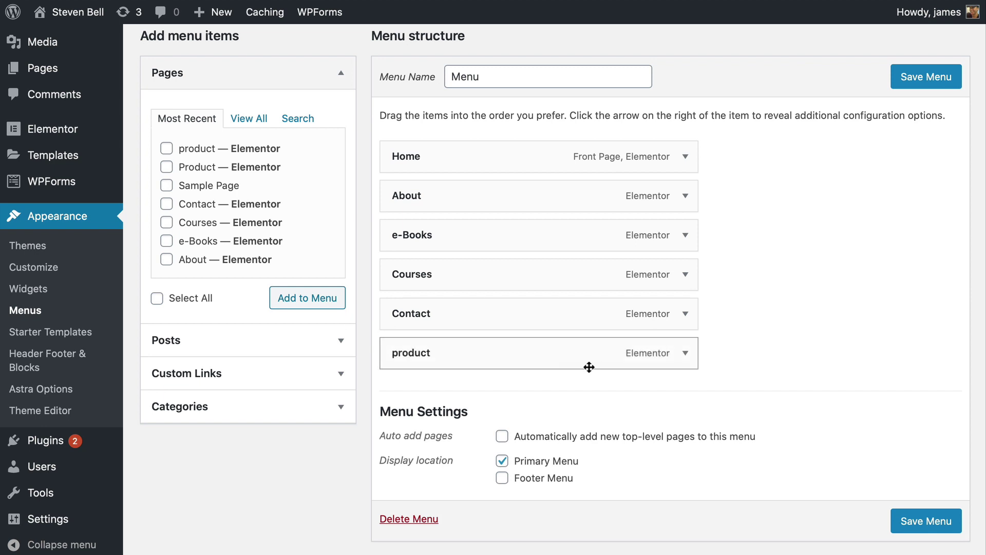
drag(588, 367, 576, 279)
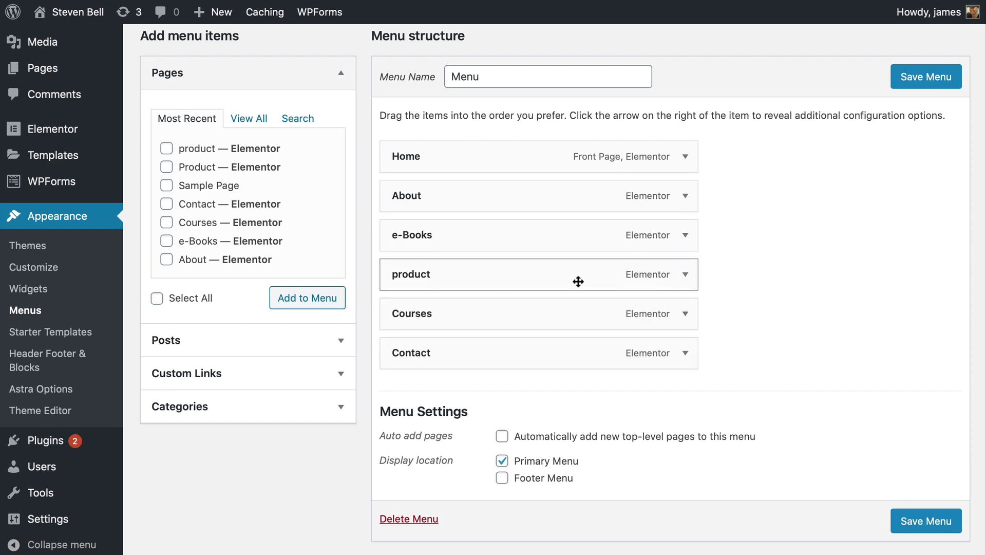
click(930, 523)
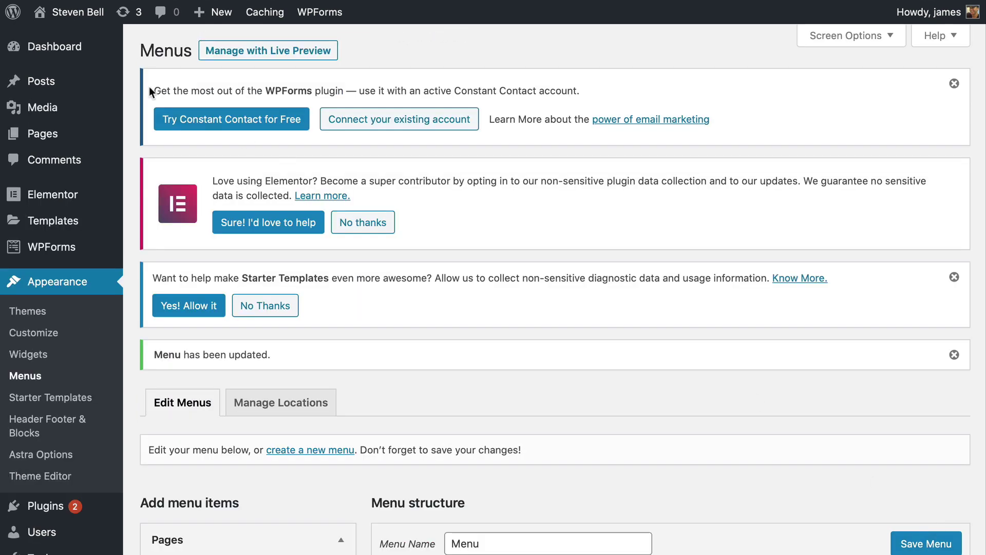
mouse_move(100, 24)
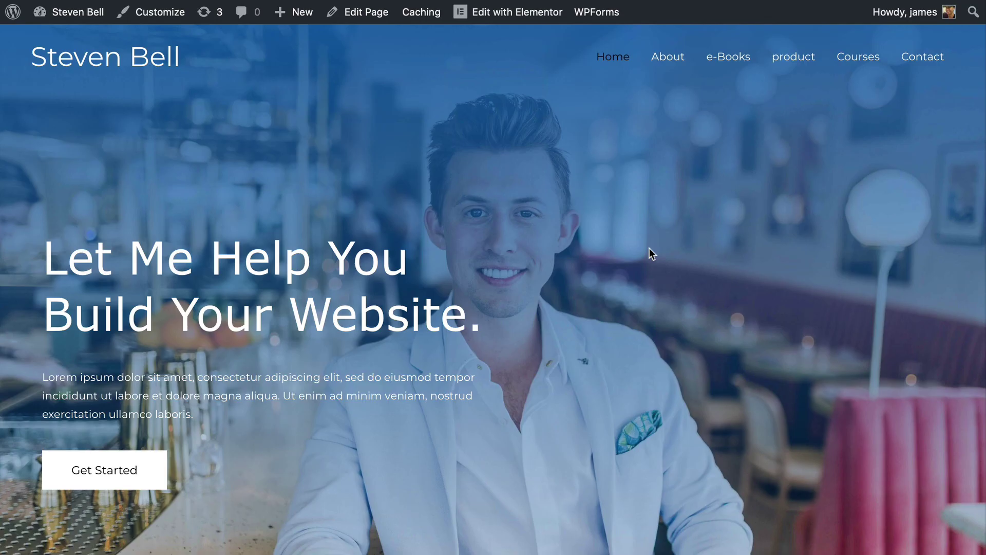